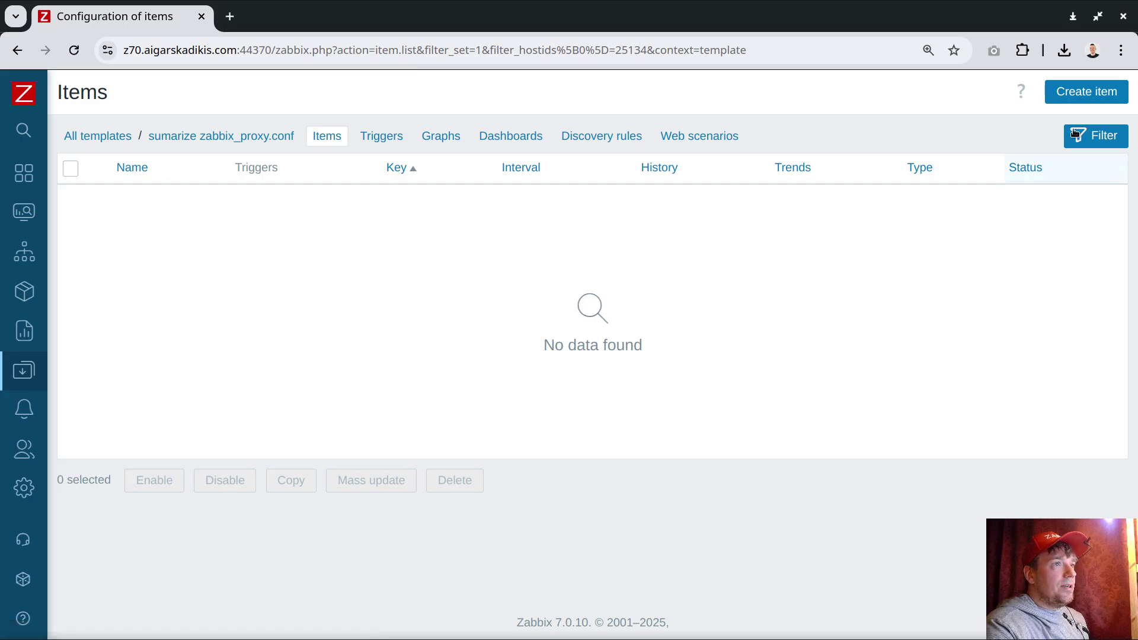
Start a new template item of type Zabbix agent (active) and choose the standard key vfs.file.contents
click(1086, 91)
click(299, 181)
click(294, 221)
click(281, 201)
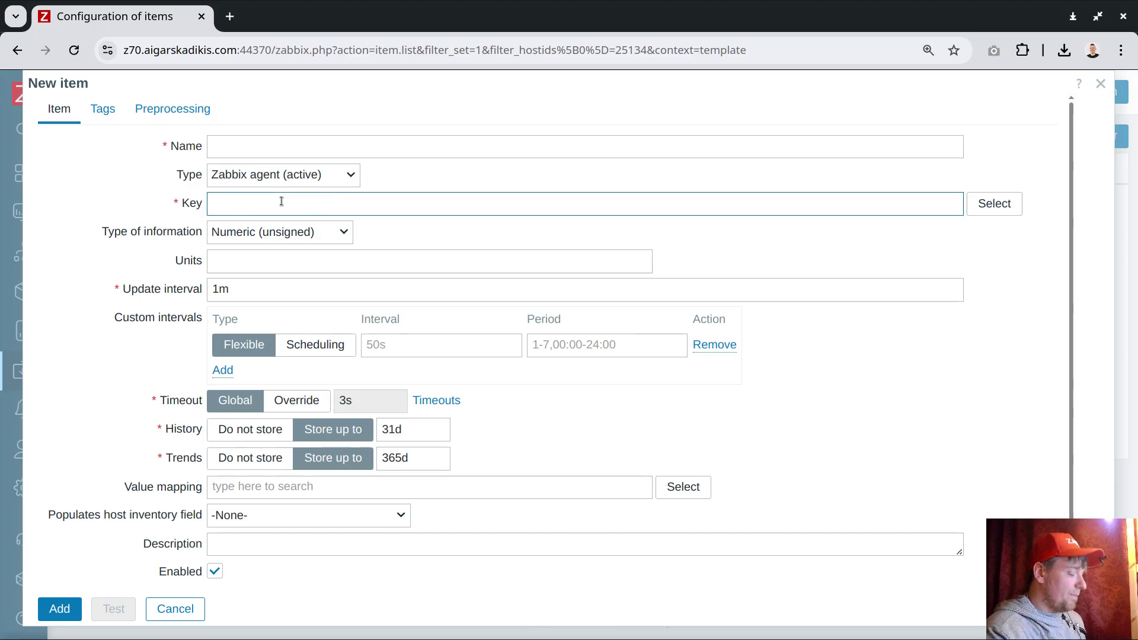
click(1000, 207)
key(ctrl+f)
text(.conte)
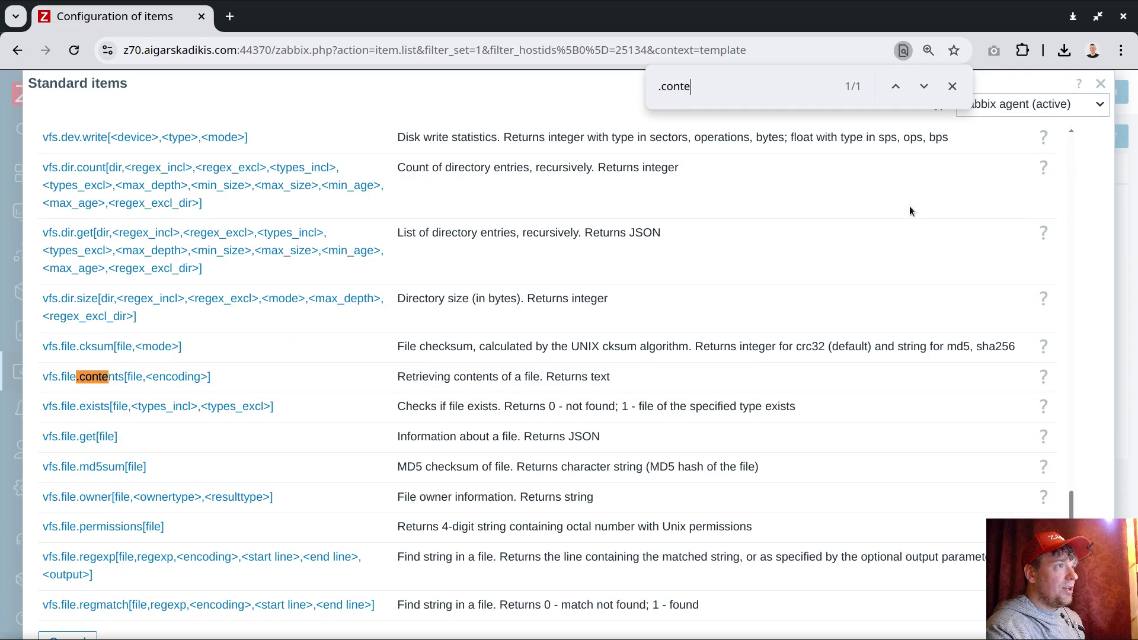
click(158, 376)
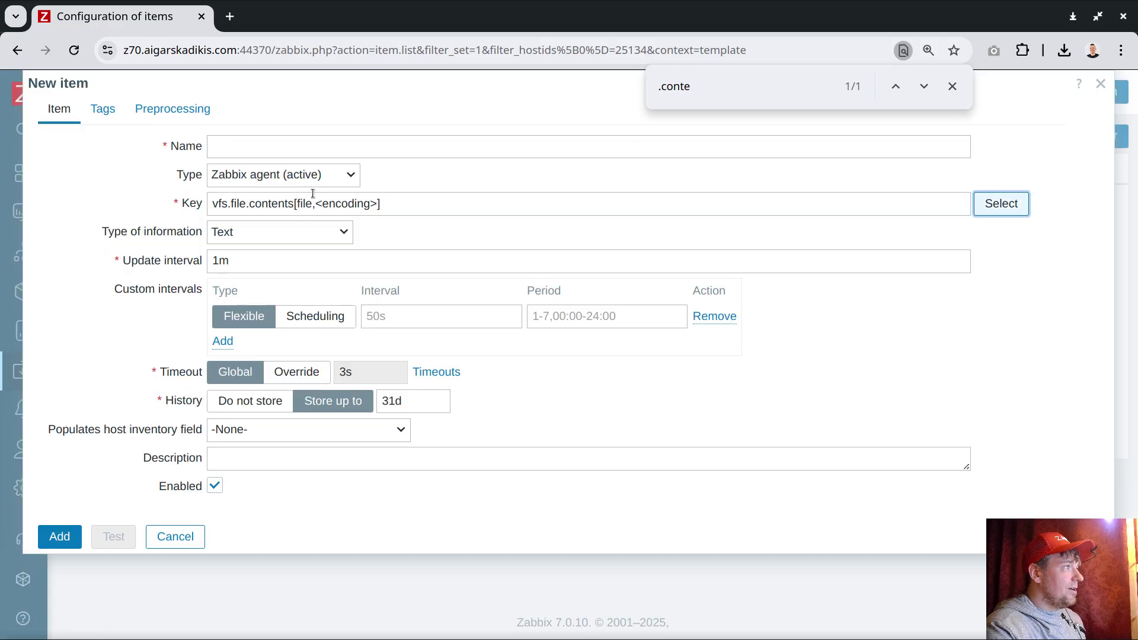
Replace the key's placeholder parameters so it reads vfs.file.contents["/etc/zabbix/zabbix_proxy.conf",]
drag(300, 205, 337, 205)
key(BackSpace)
key(Delete)
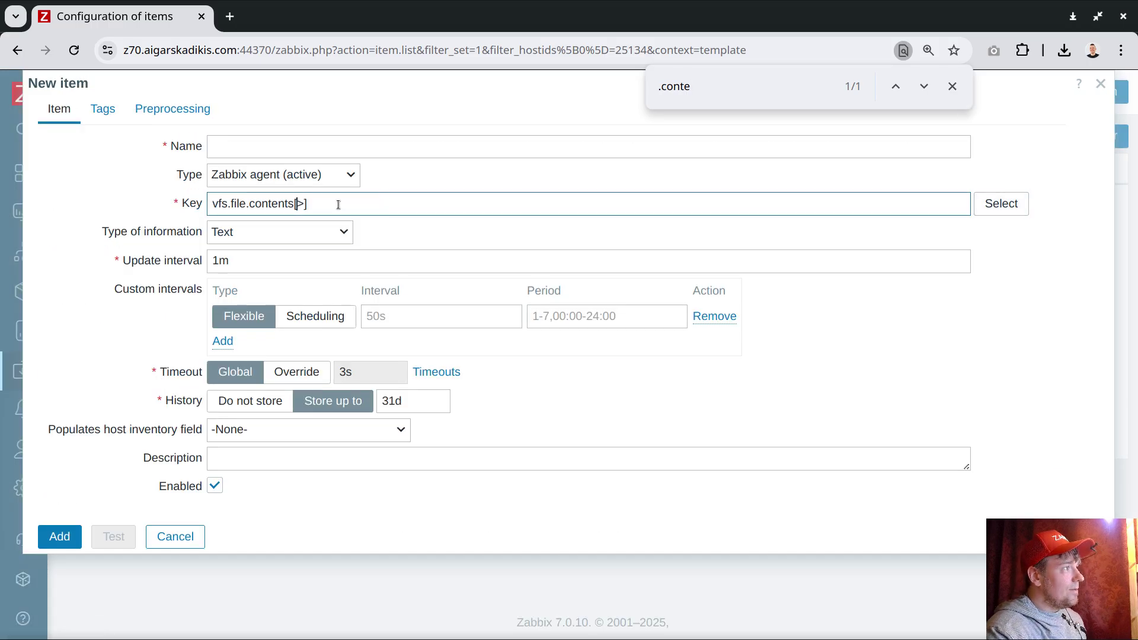
text("")
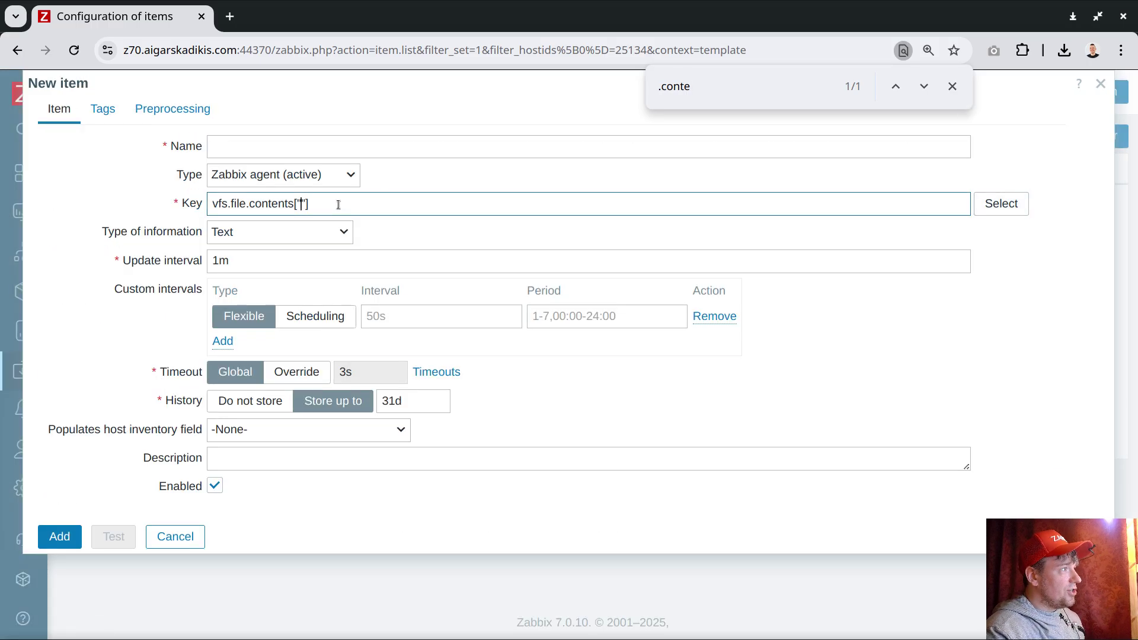
text(/etc/za)
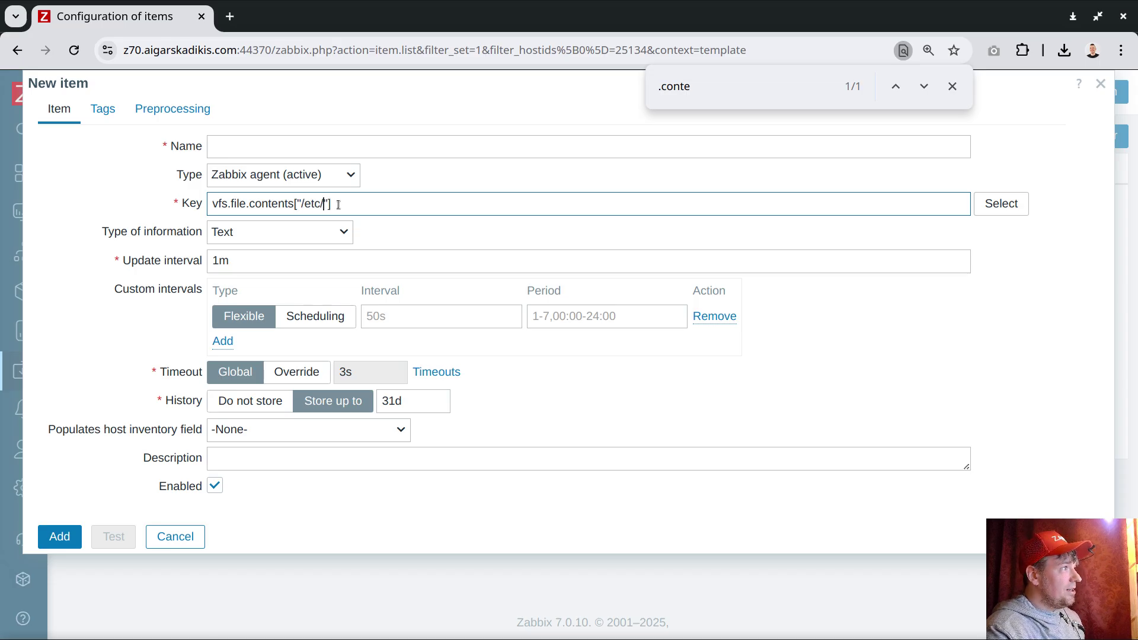
text(bbix/zabbix_p)
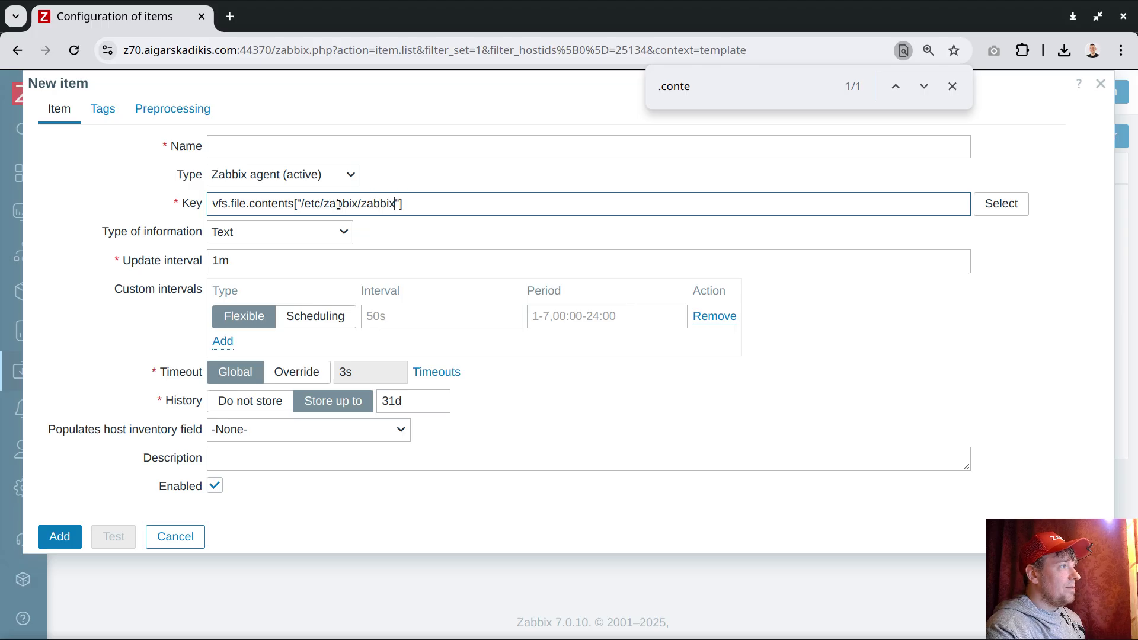
text(roxy.conf)
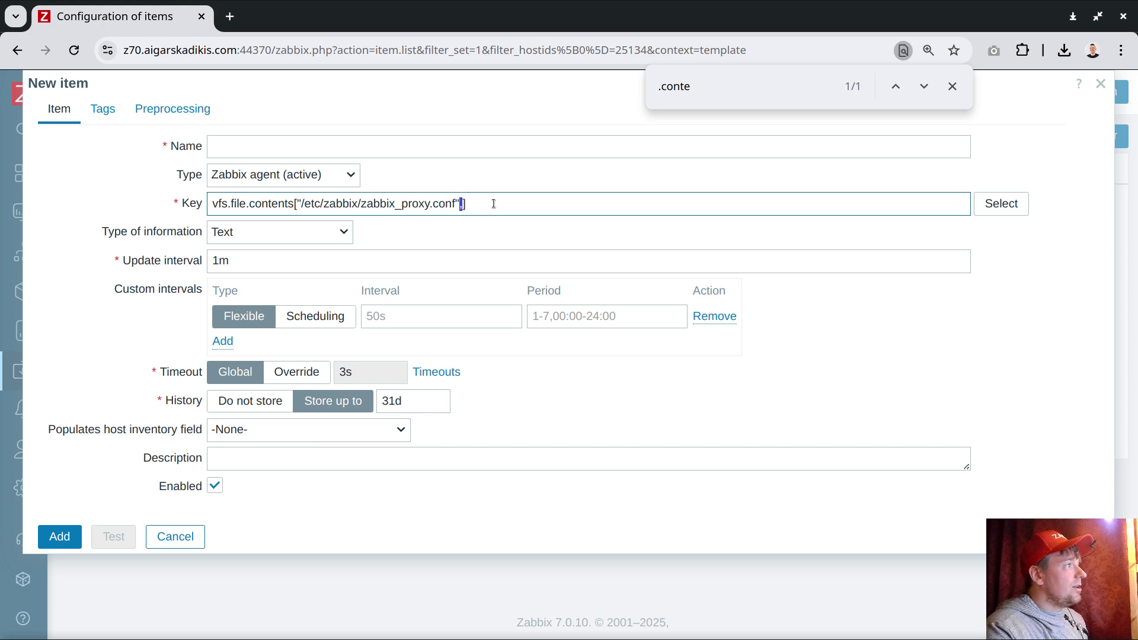
Name the item zabbix_proxy.conf, copying the file name from its key
drag(361, 204, 455, 205)
key(ctrl+c)
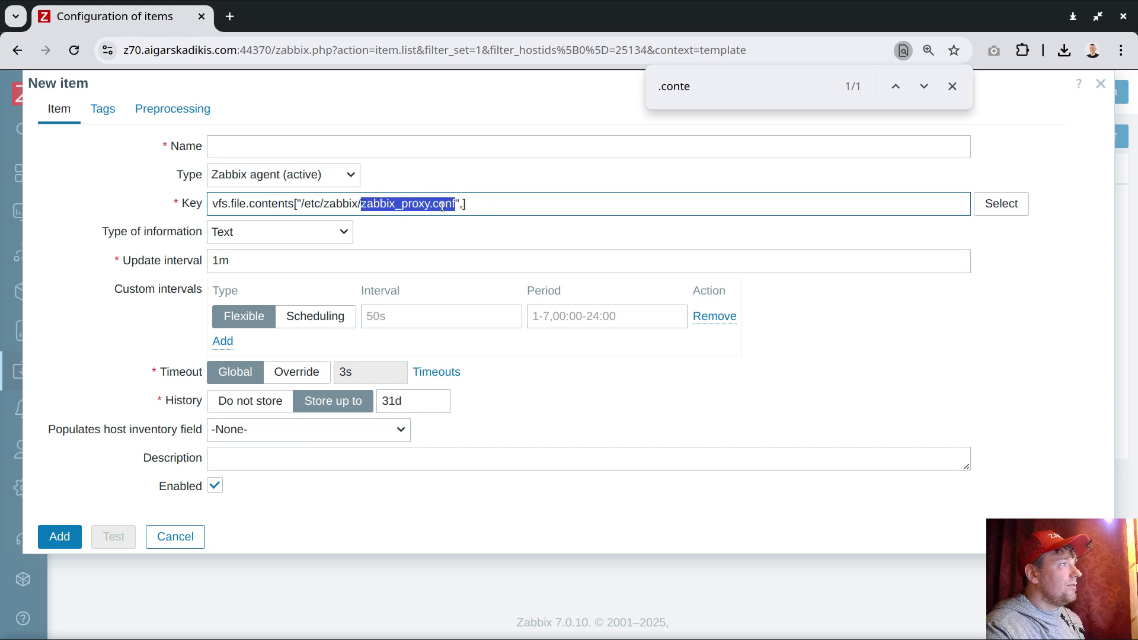
click(350, 151)
key(ctrl+v)
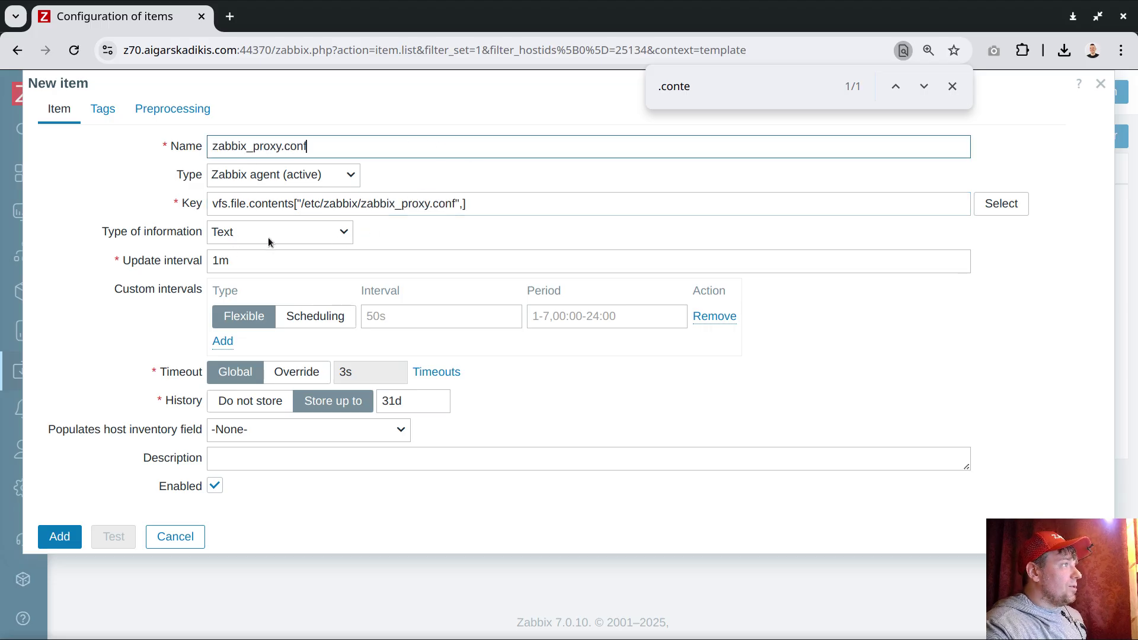
Set the zabbix_proxy.conf item's update interval to 6s
double_click(235, 262)
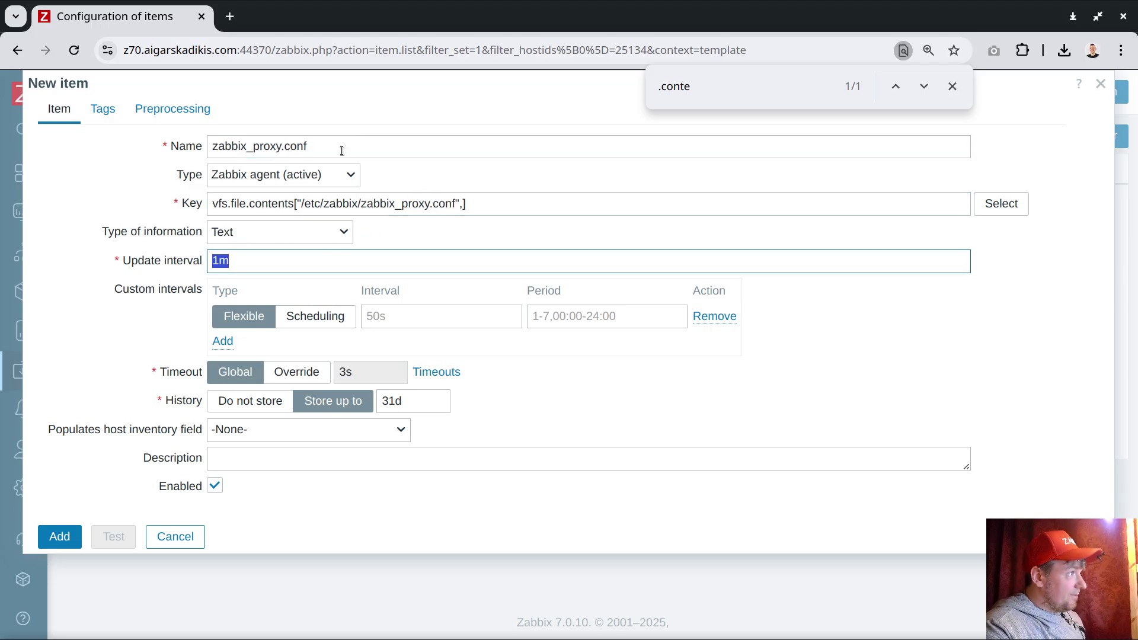
click(307, 203)
drag(307, 203, 455, 205)
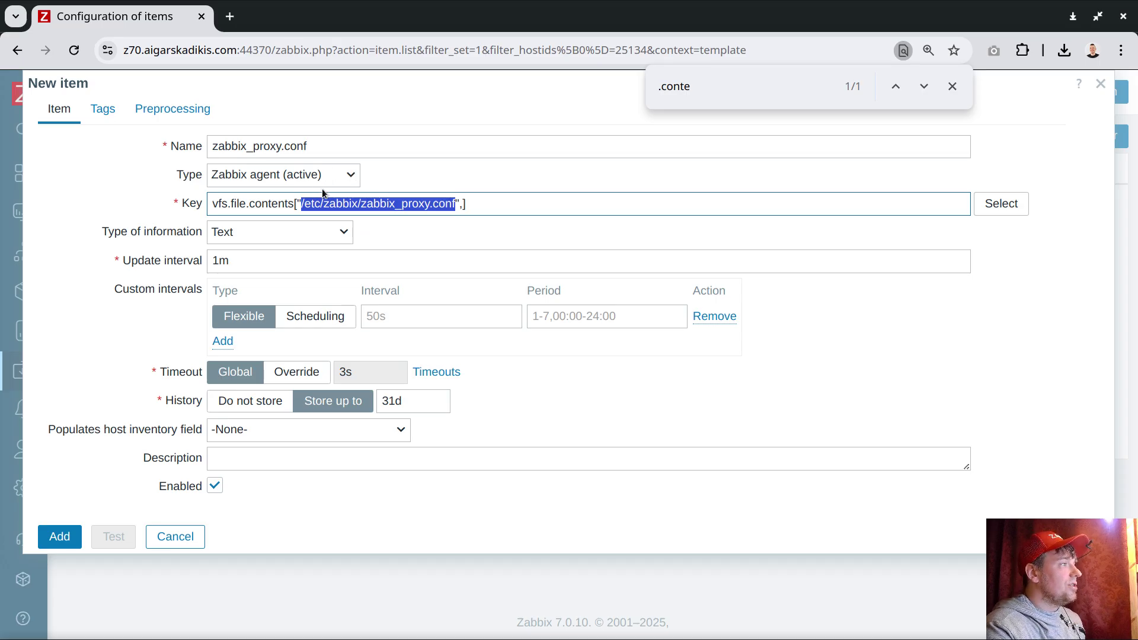
double_click(234, 262)
text(6s)
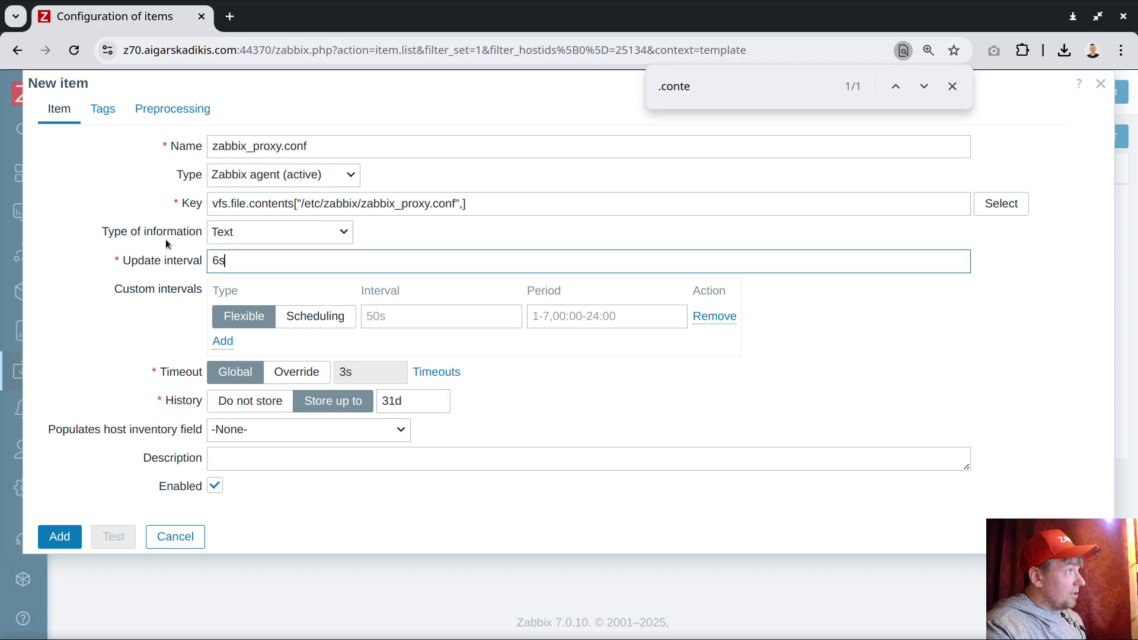
Set the item's type of information to Log and add the item to the template
click(272, 231)
click(249, 325)
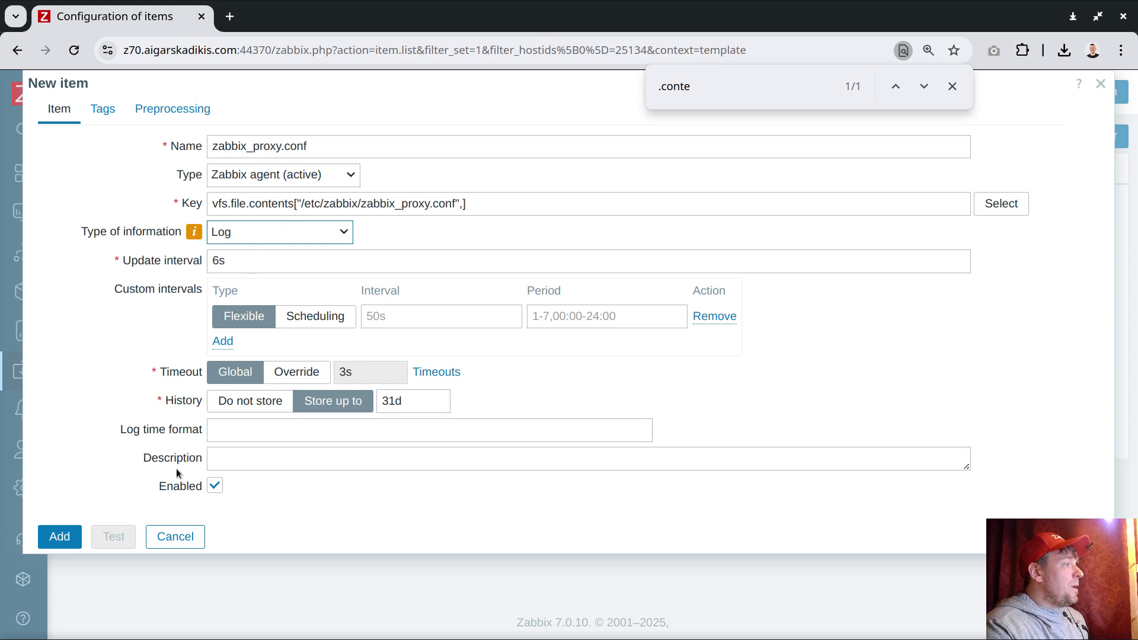
click(60, 538)
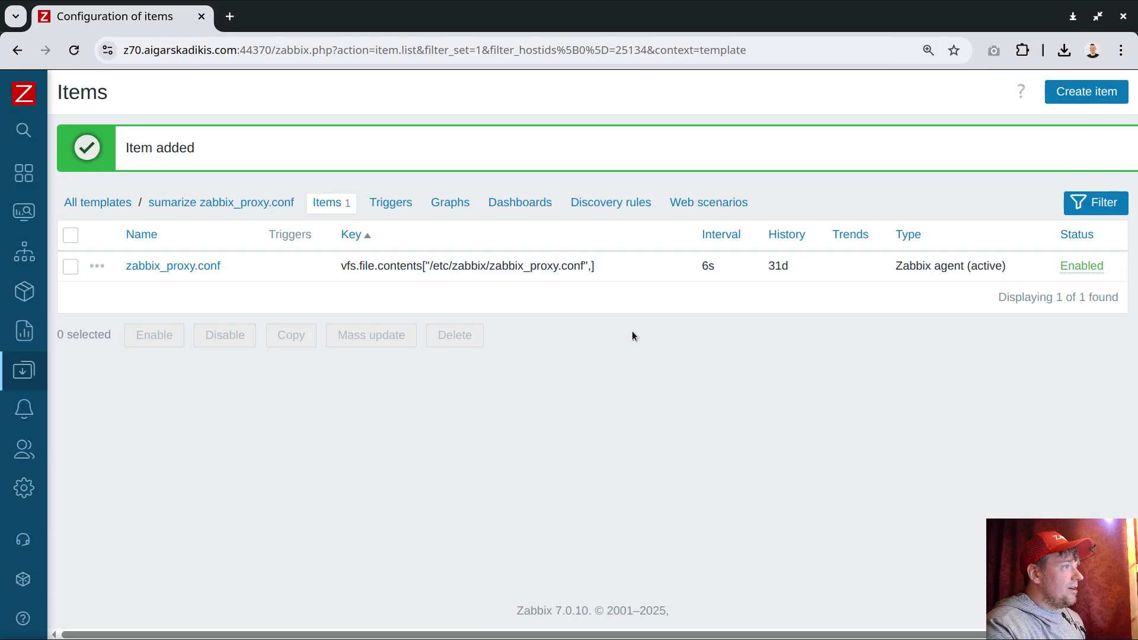
Select all hosts in the Zabbix proxies group and open a mass update for them
key(ctrl+minus)
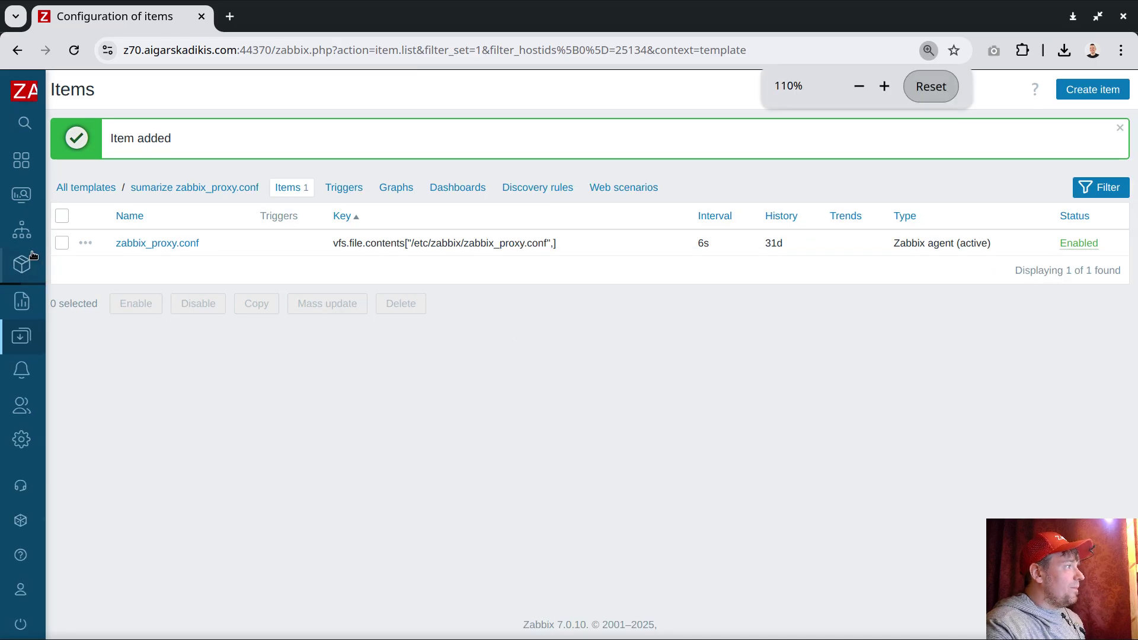
mouse_move(65, 386)
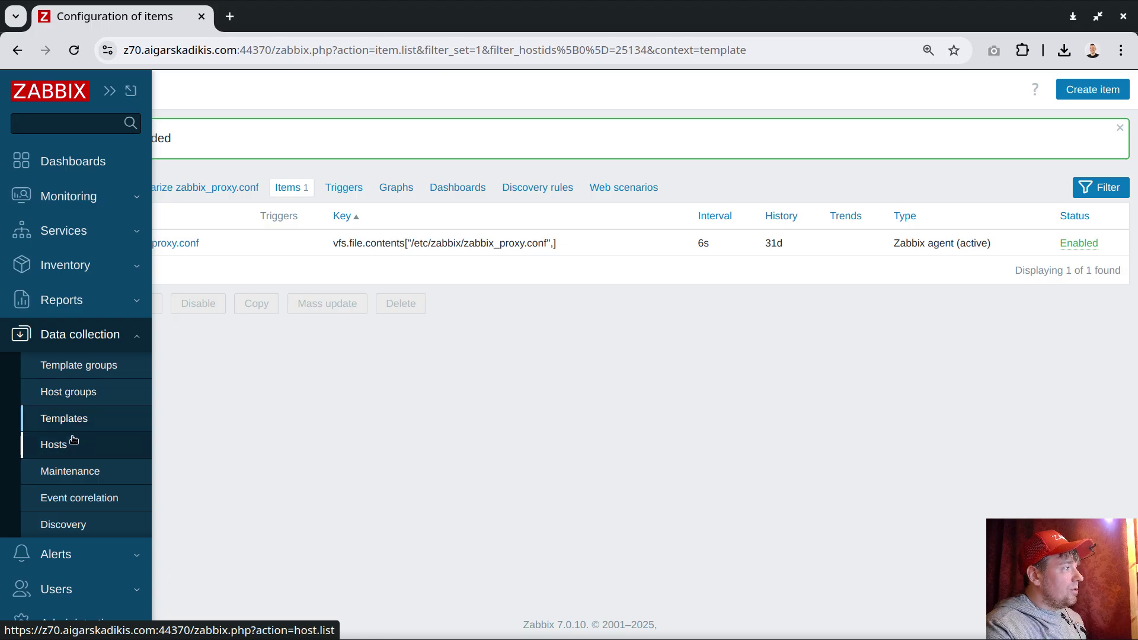
click(57, 445)
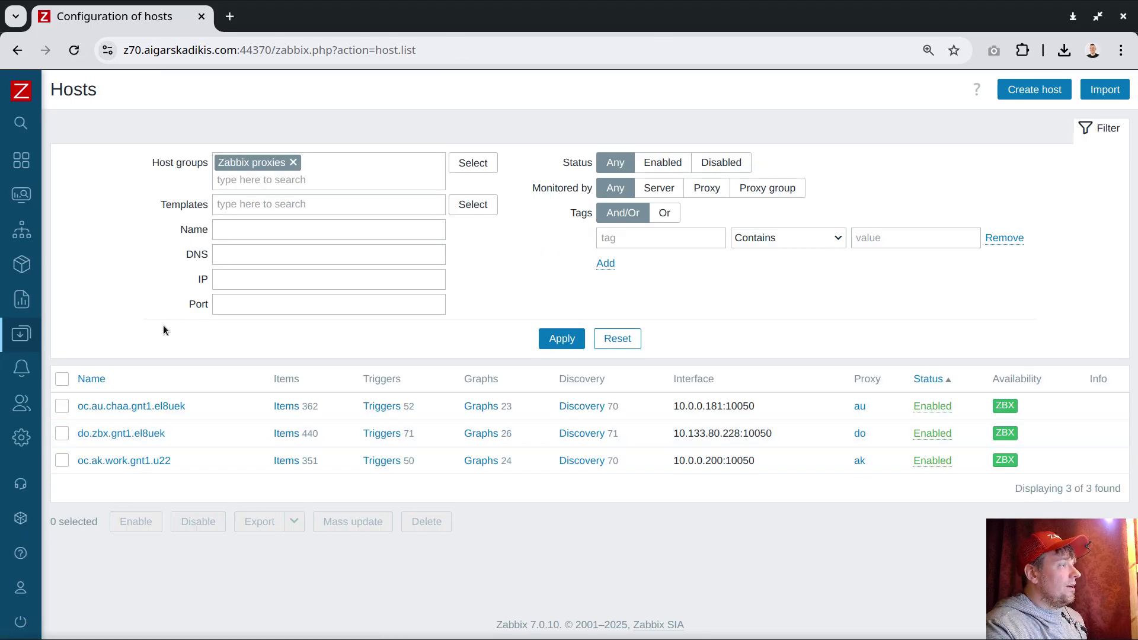
click(61, 379)
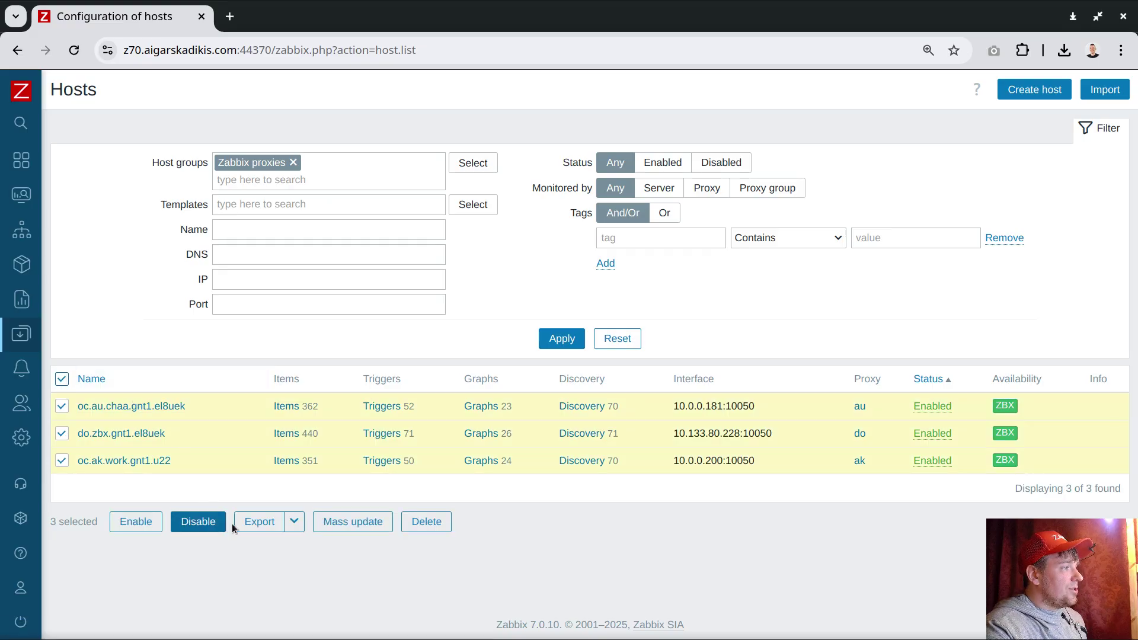
click(355, 522)
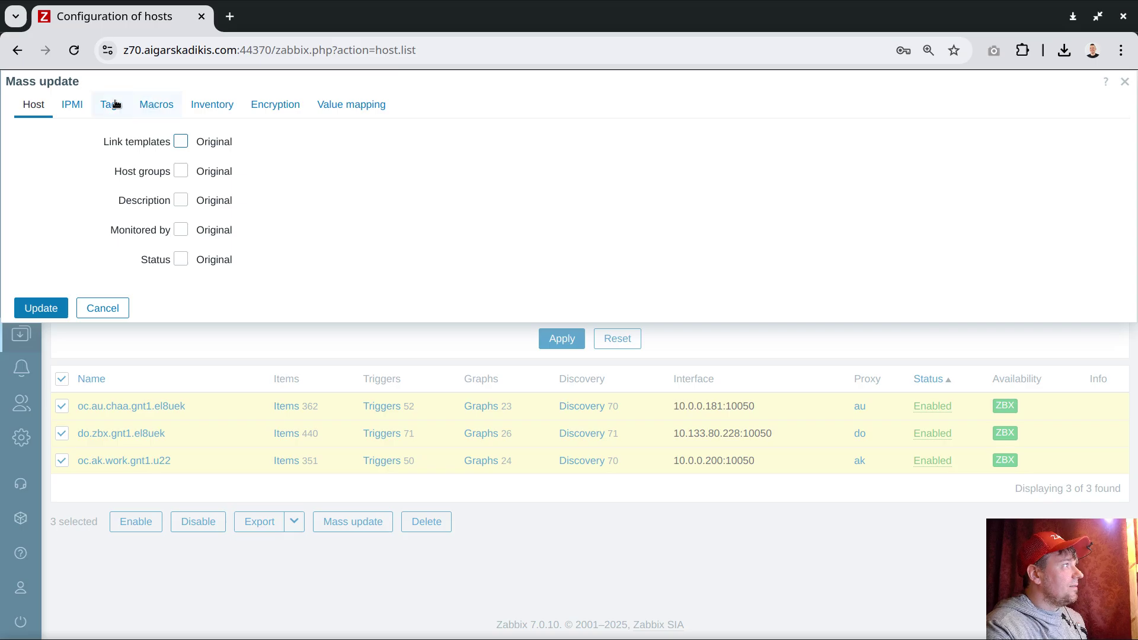
Link the template sumarize zabbix_proxy.conf to the selected hosts through the mass update
click(181, 141)
click(234, 168)
text(za)
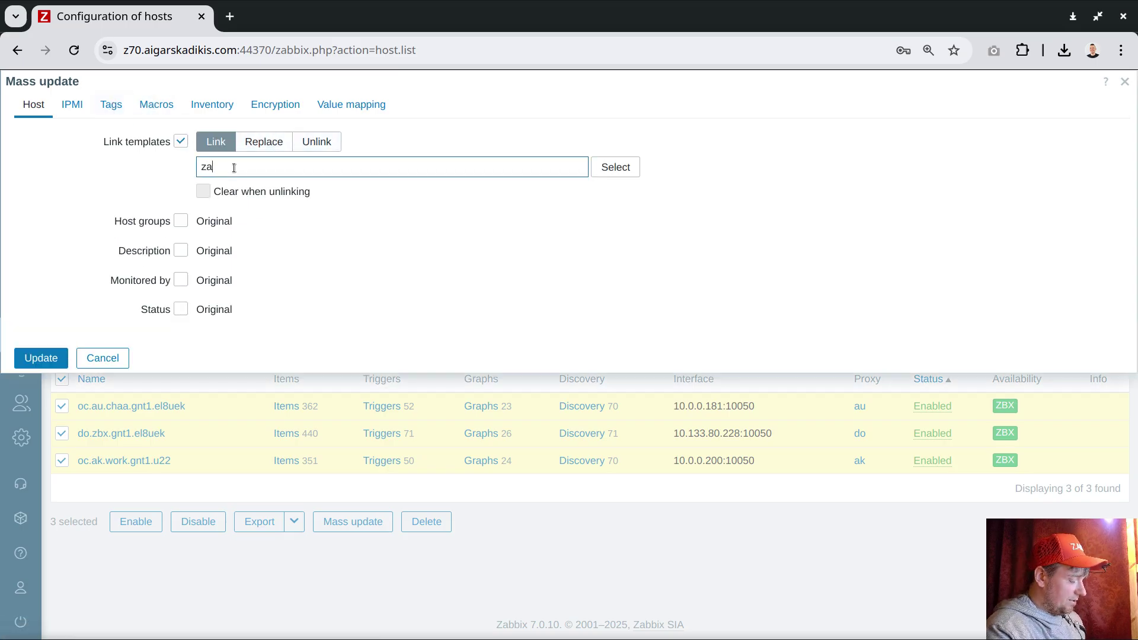
text(bbix proxy.co)
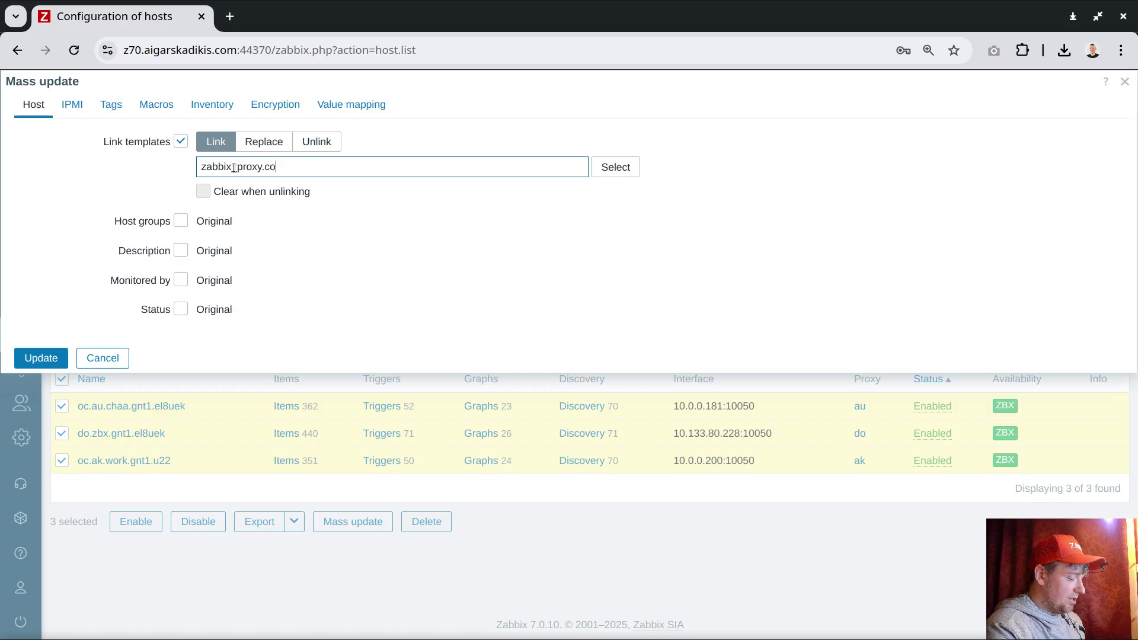
text(nf)
click(287, 185)
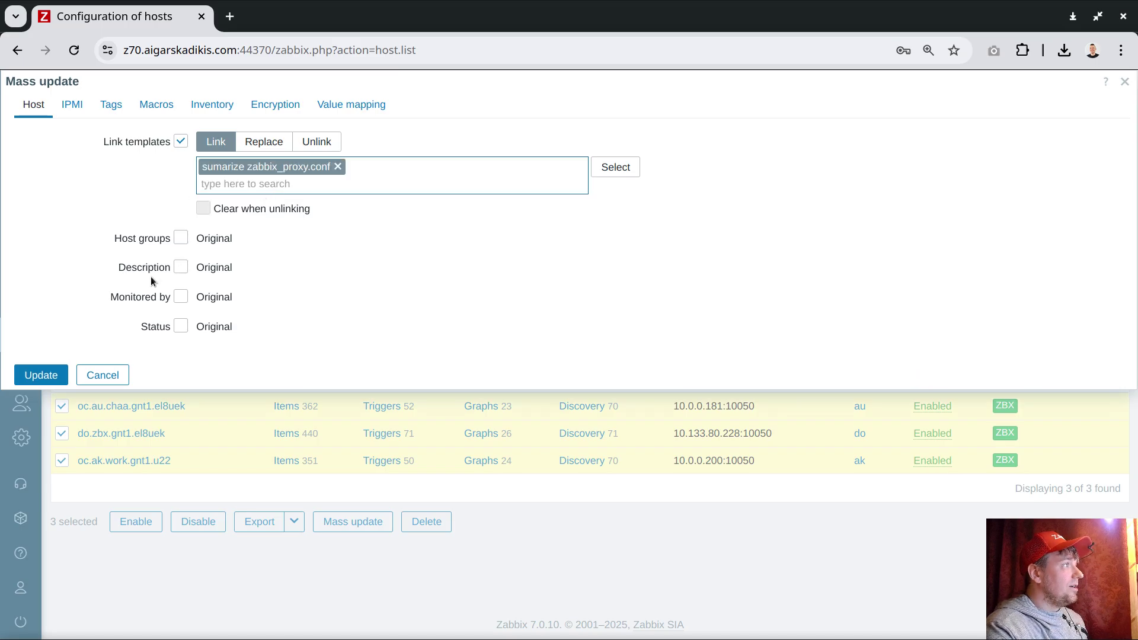
click(41, 374)
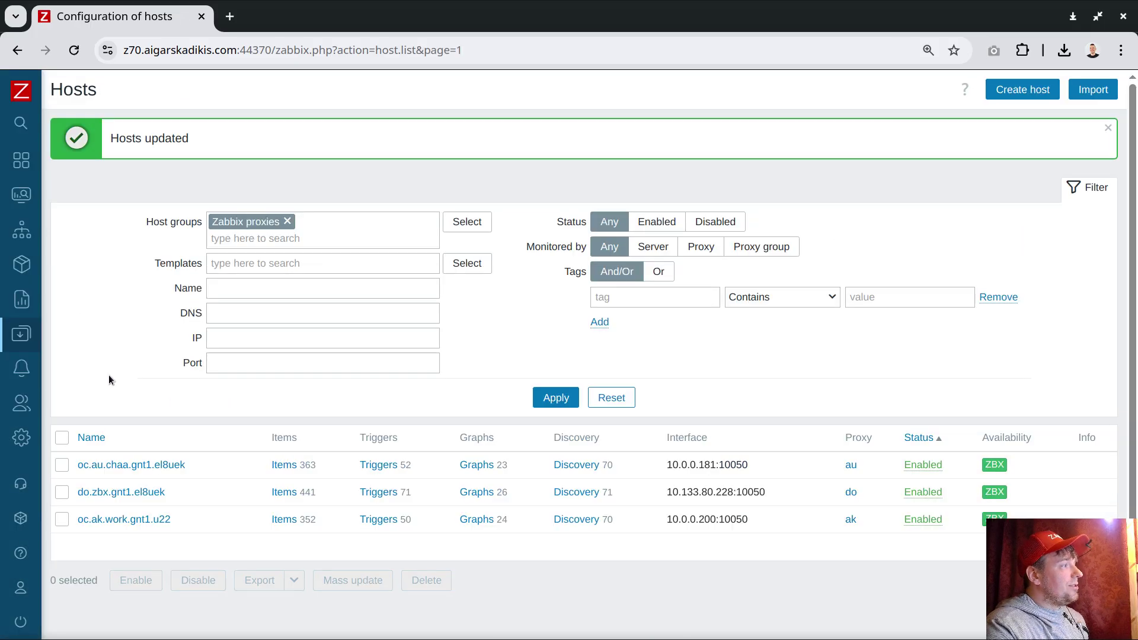
Return to the templates and open the item list of sumarize zabbix_proxy.conf
mouse_move(36, 370)
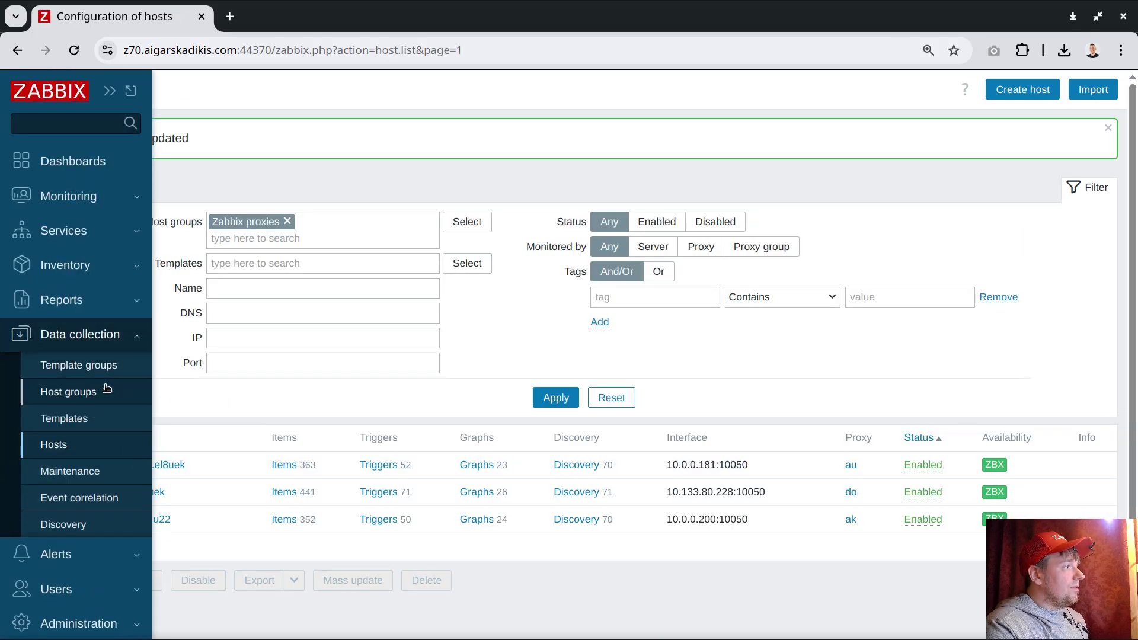
click(75, 422)
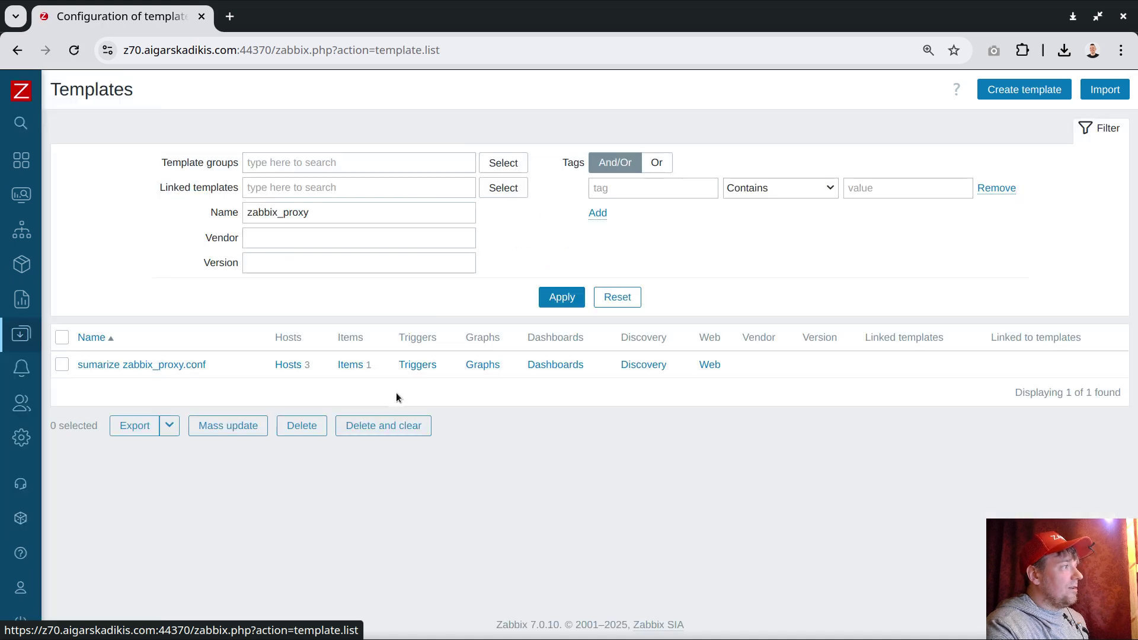
click(349, 365)
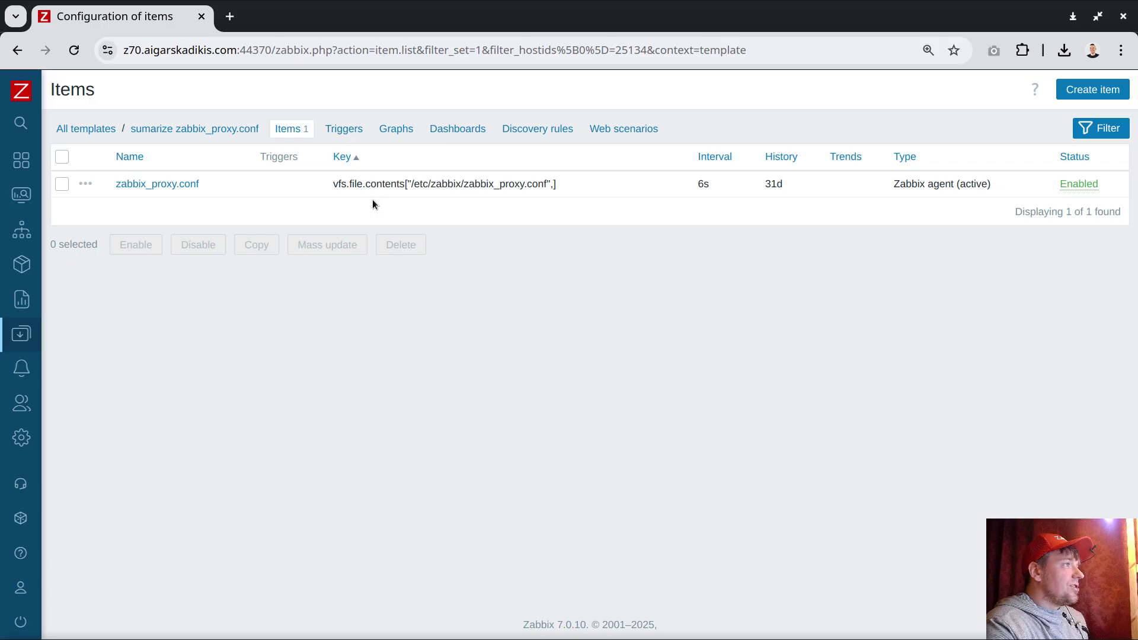
Start a dependent item based on the zabbix_proxy.conf item and give it the key active.lines
click(86, 184)
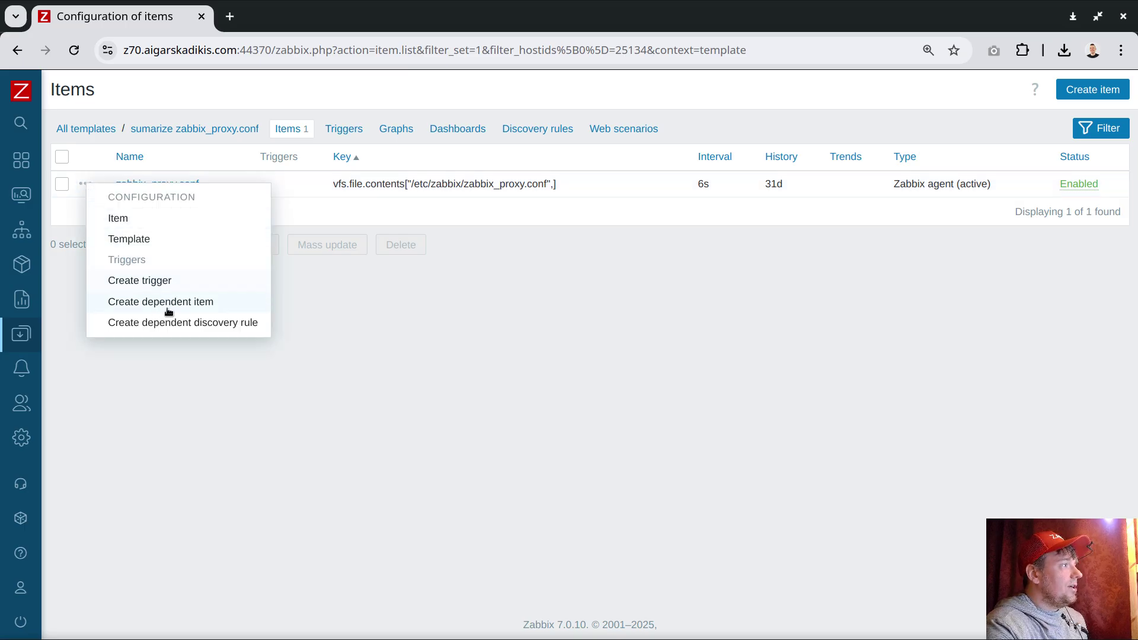
click(207, 302)
click(241, 190)
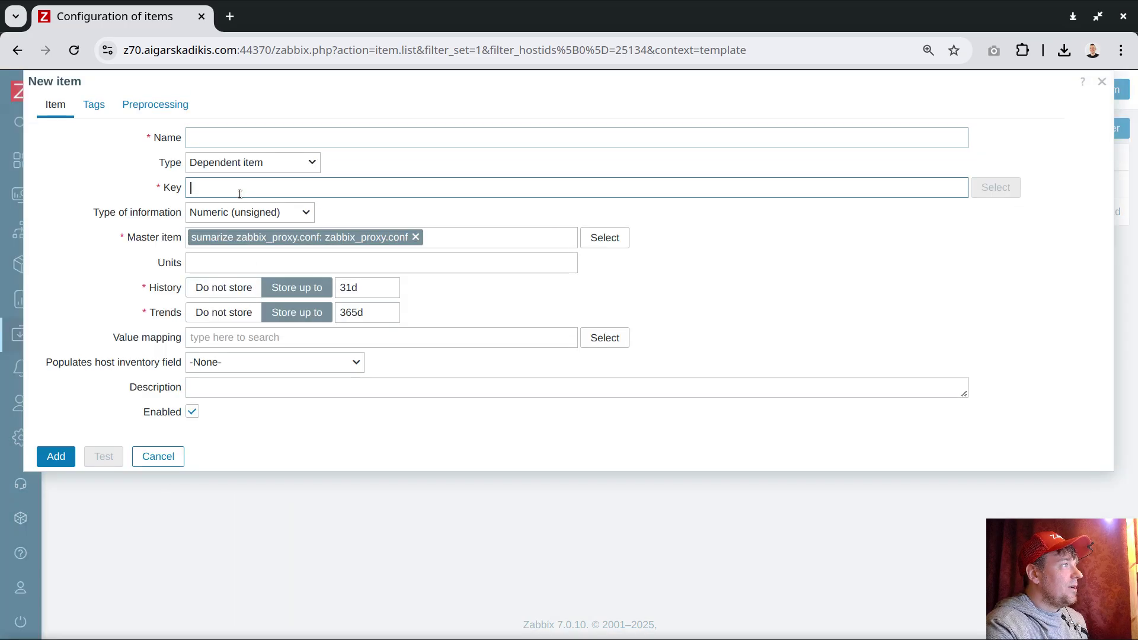
text(active.lines)
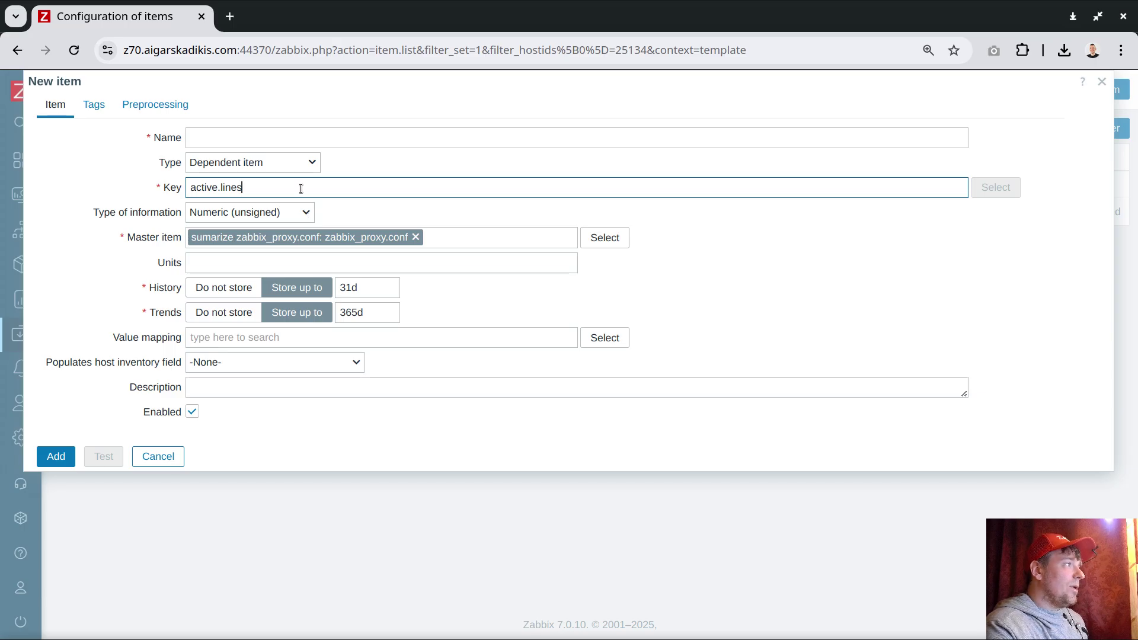
Name the dependent item Active lines and set its type of information to Log
double_click(230, 187)
click(220, 138)
text(Active lines)
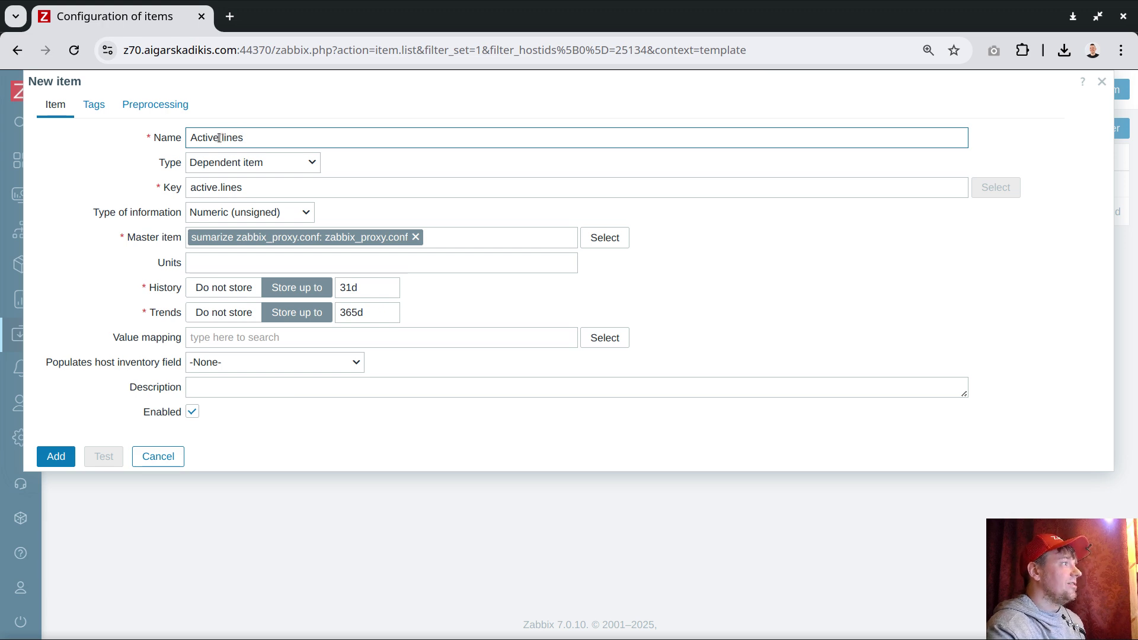
click(254, 212)
click(228, 290)
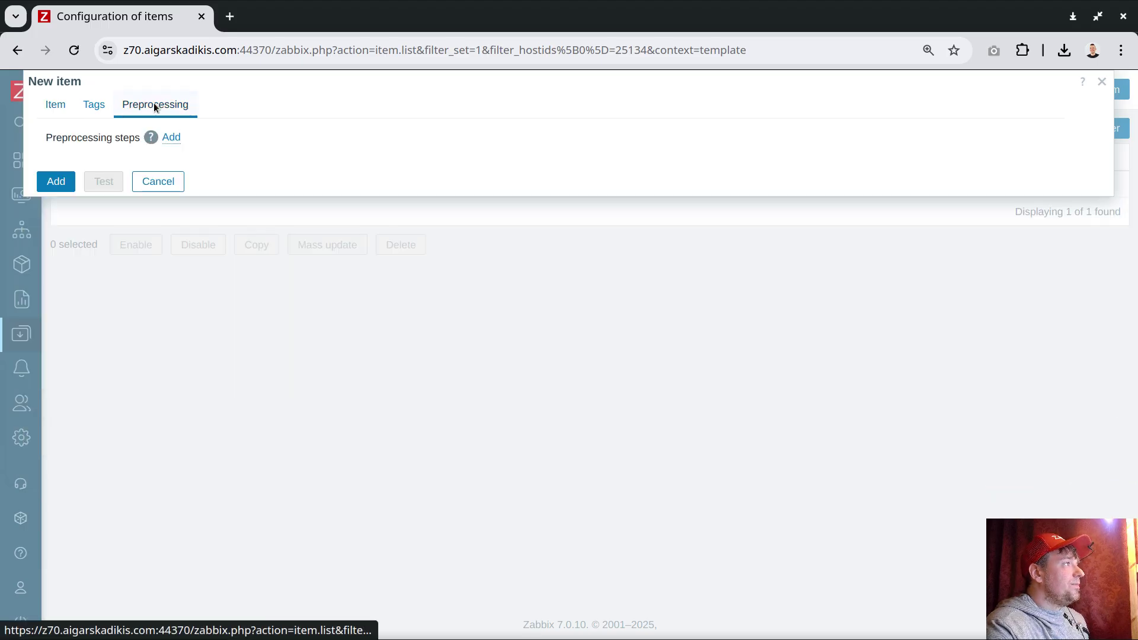
Add a preprocessing step of type JavaScript to the new Active lines item
click(154, 105)
click(170, 137)
click(256, 163)
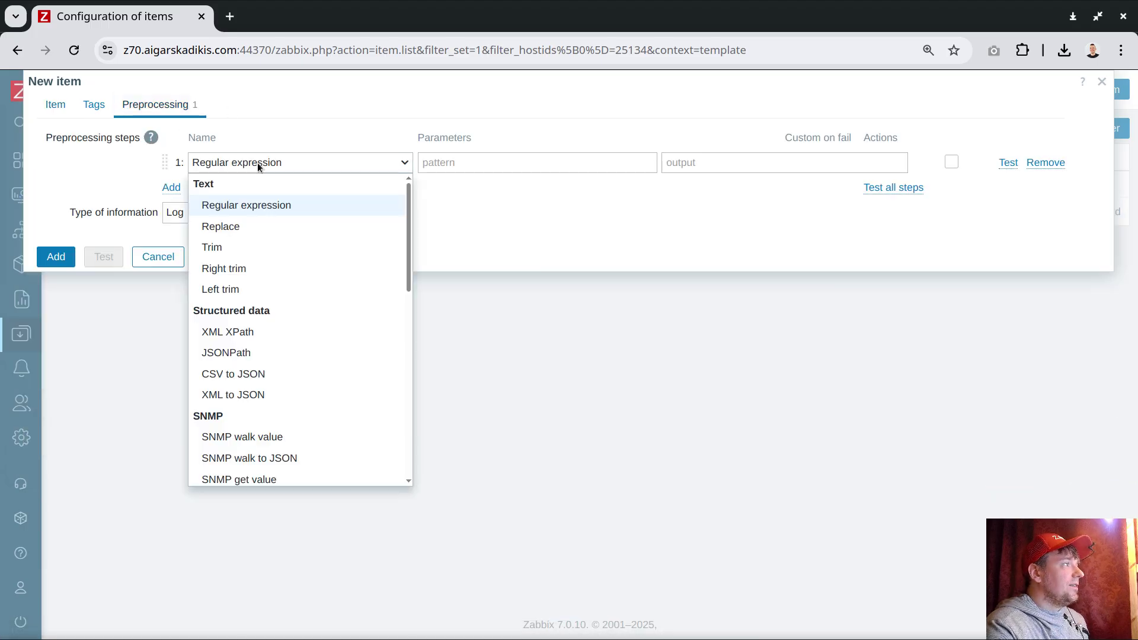
scroll(260, 379, down, 3)
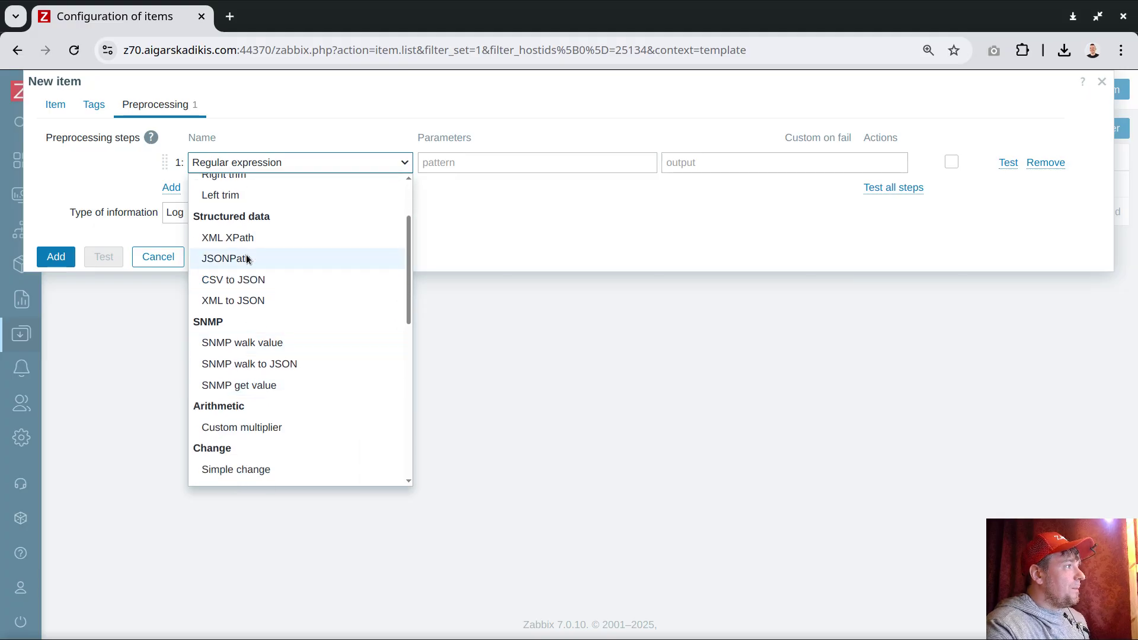
click(241, 260)
click(249, 162)
scroll(248, 364, down, 5)
scroll(248, 364, down, 3)
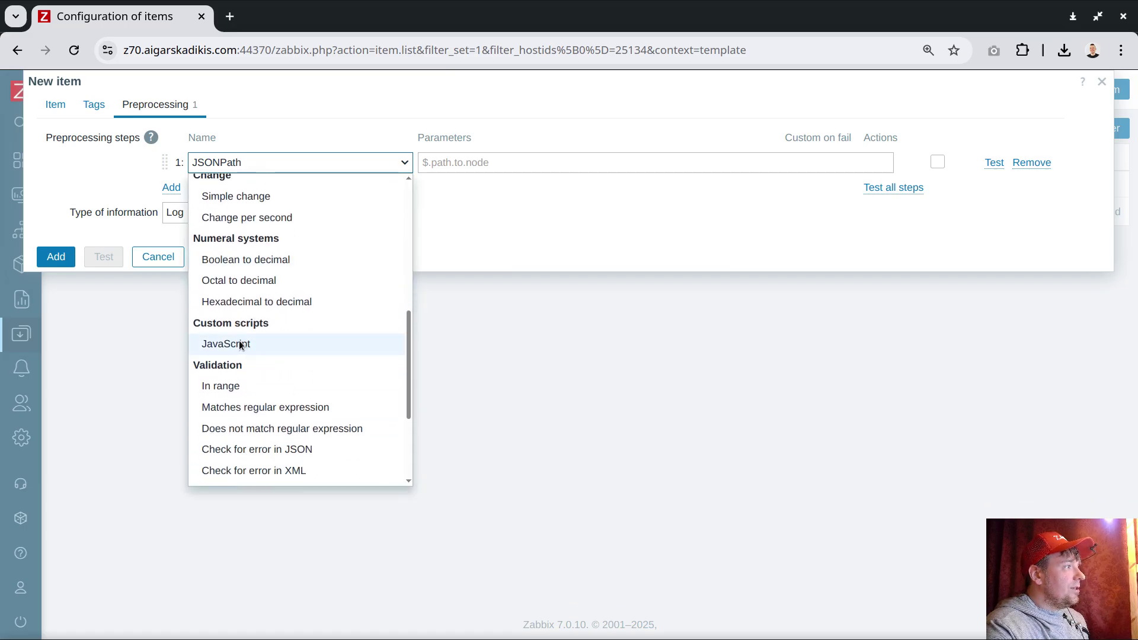
click(240, 341)
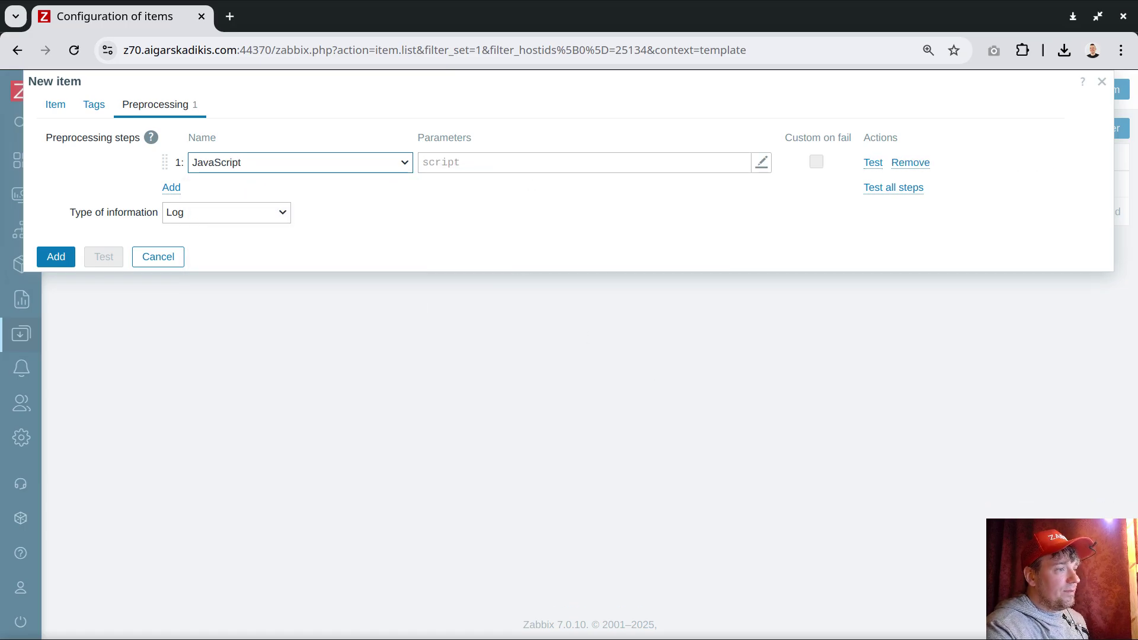
Switch to Visual Studio Code and examine the regular expression and gm flags that match the active configuration lines
key(alt+Tab)
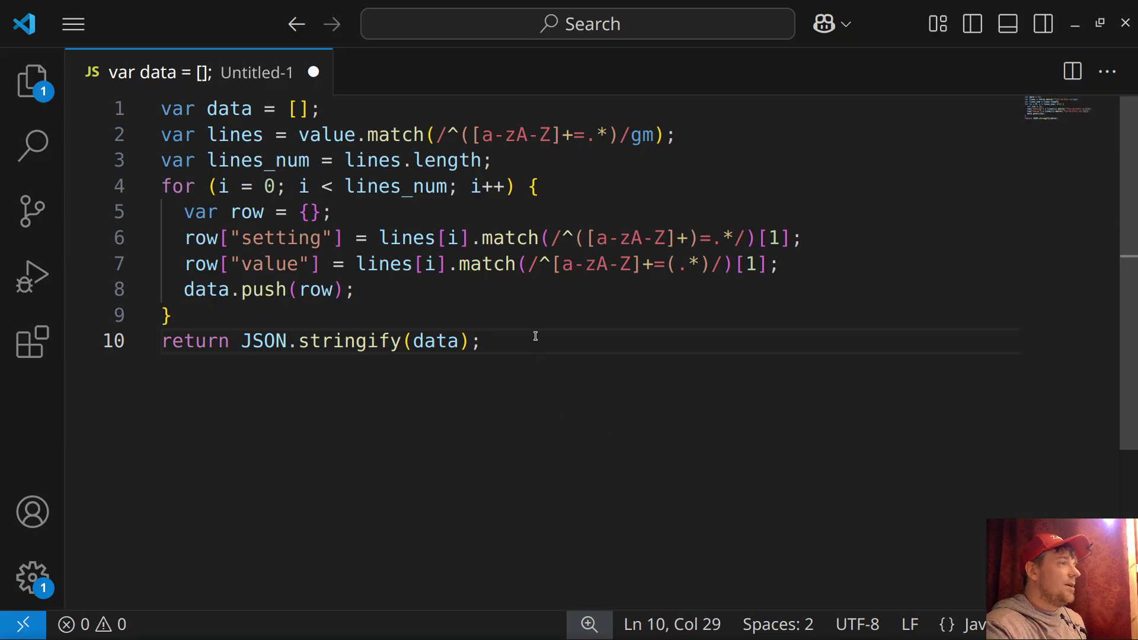
click(310, 137)
drag(310, 137, 619, 135)
click(658, 135)
double_click(652, 135)
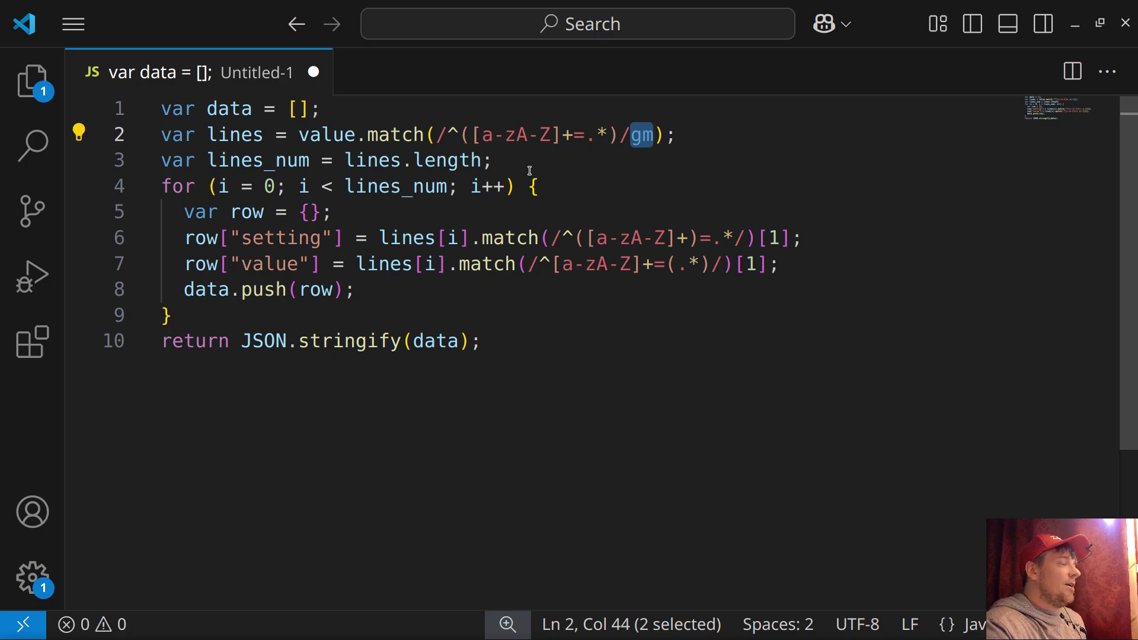
double_click(450, 135)
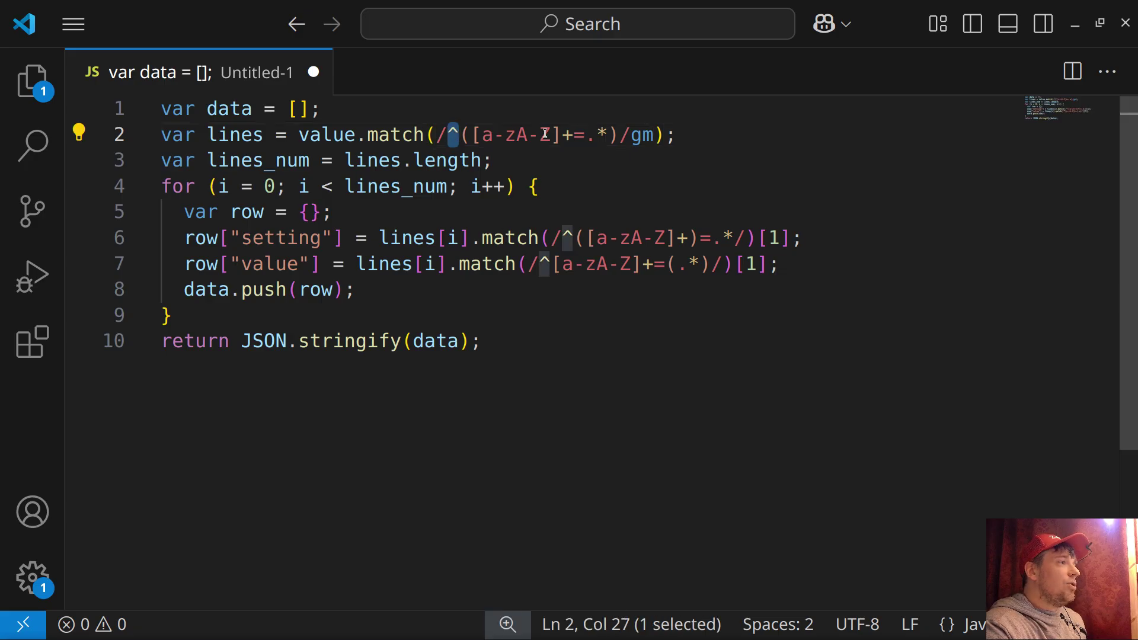
drag(474, 135, 549, 135)
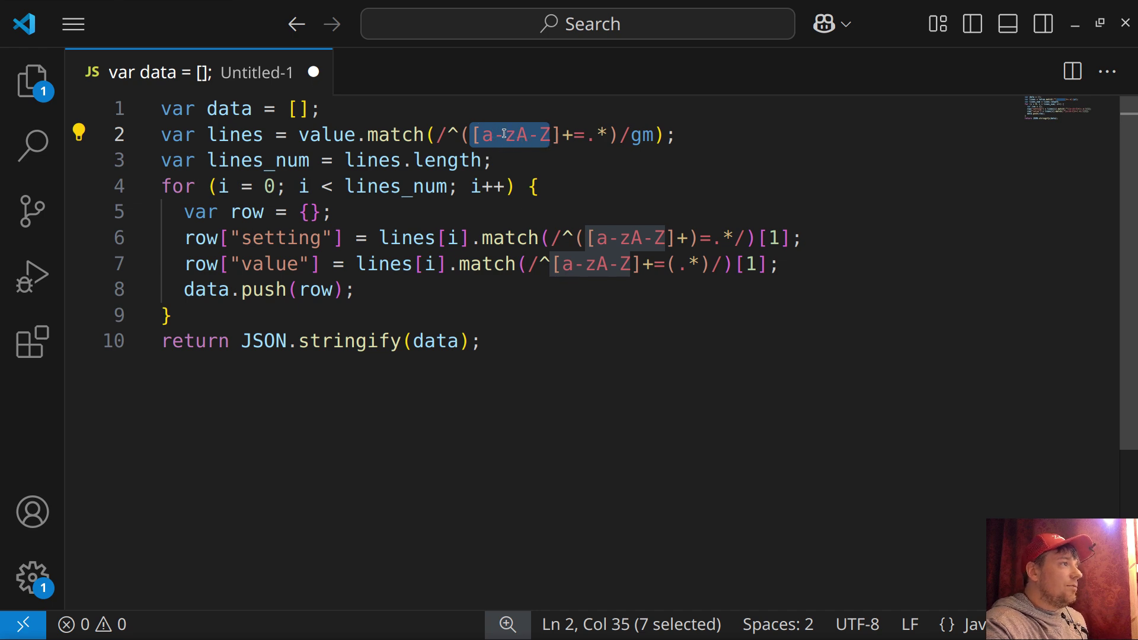
drag(481, 135, 551, 135)
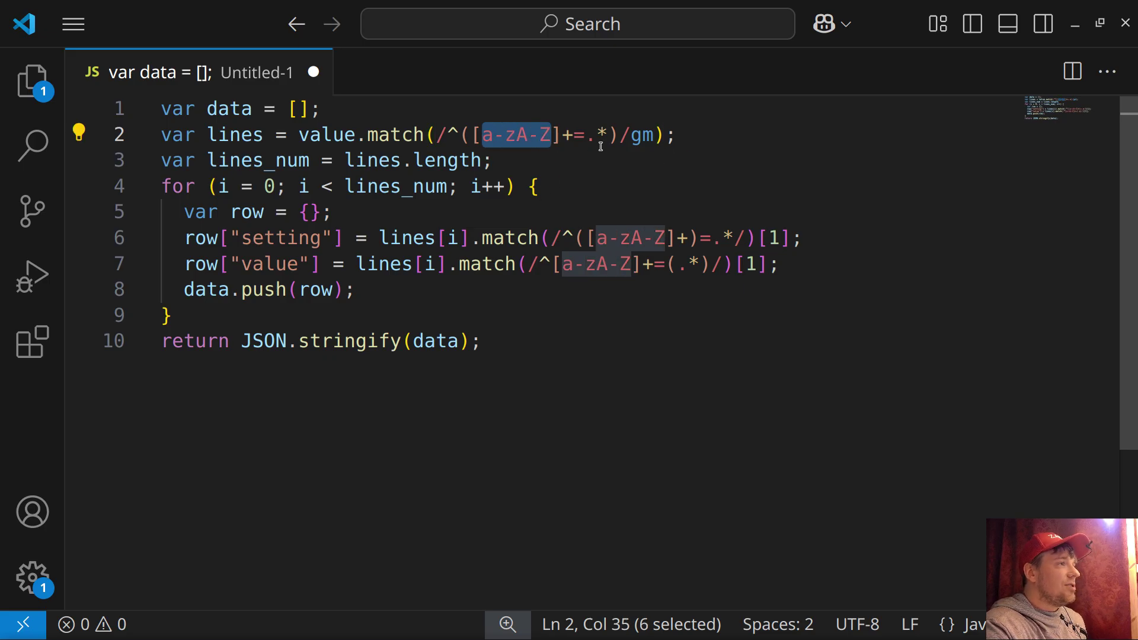
click(496, 159)
drag(481, 135, 554, 136)
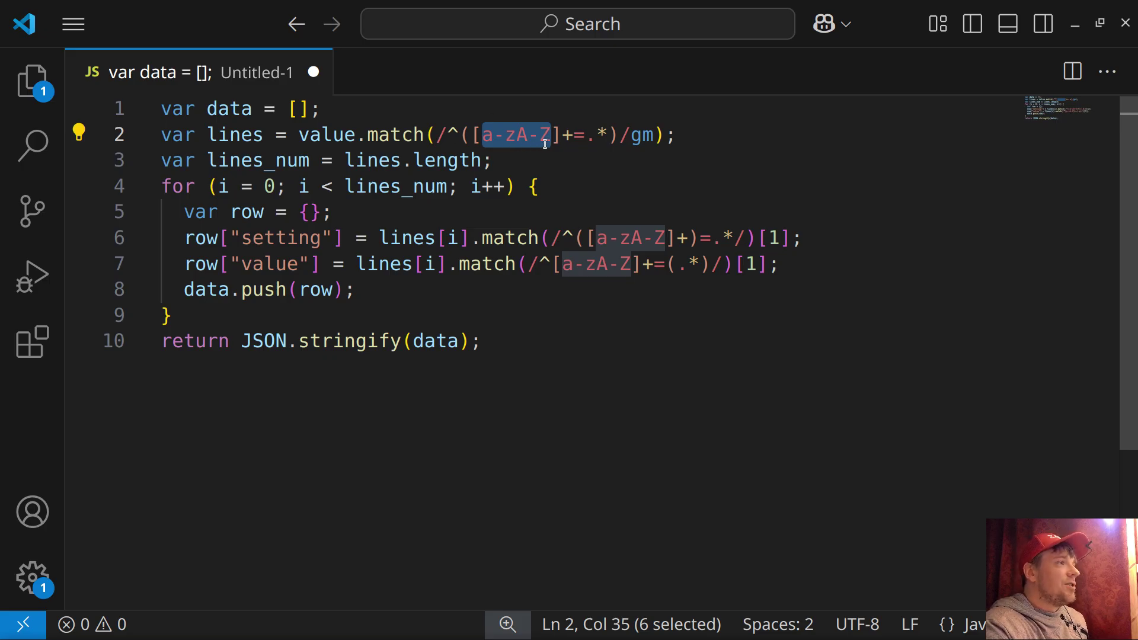
click(587, 136)
key(shift+Left)
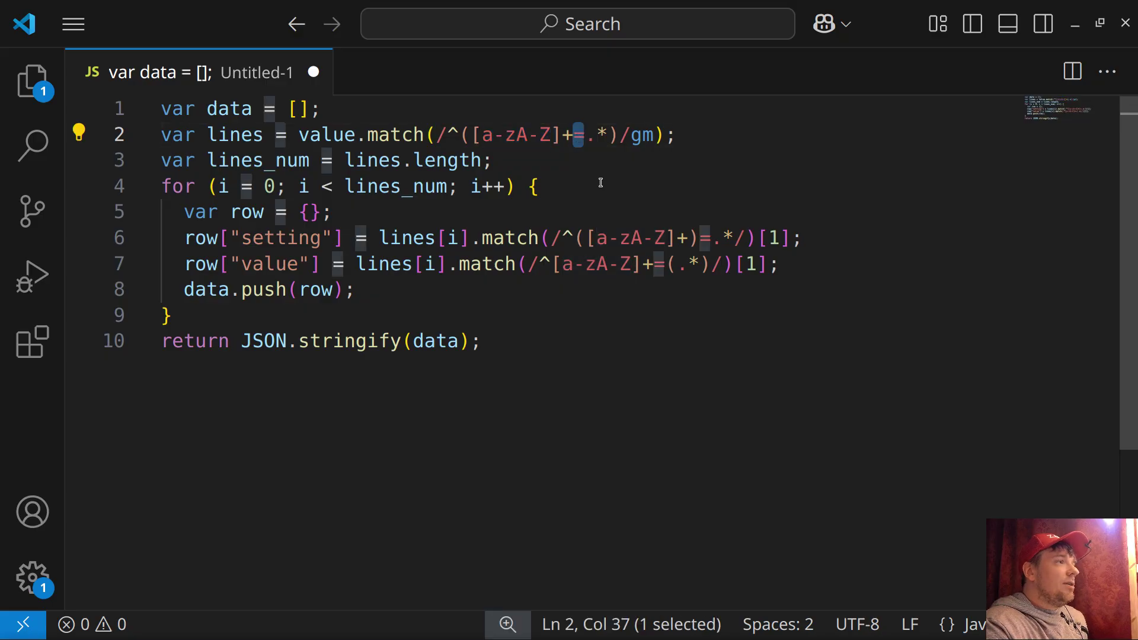
click(602, 179)
drag(586, 137, 605, 136)
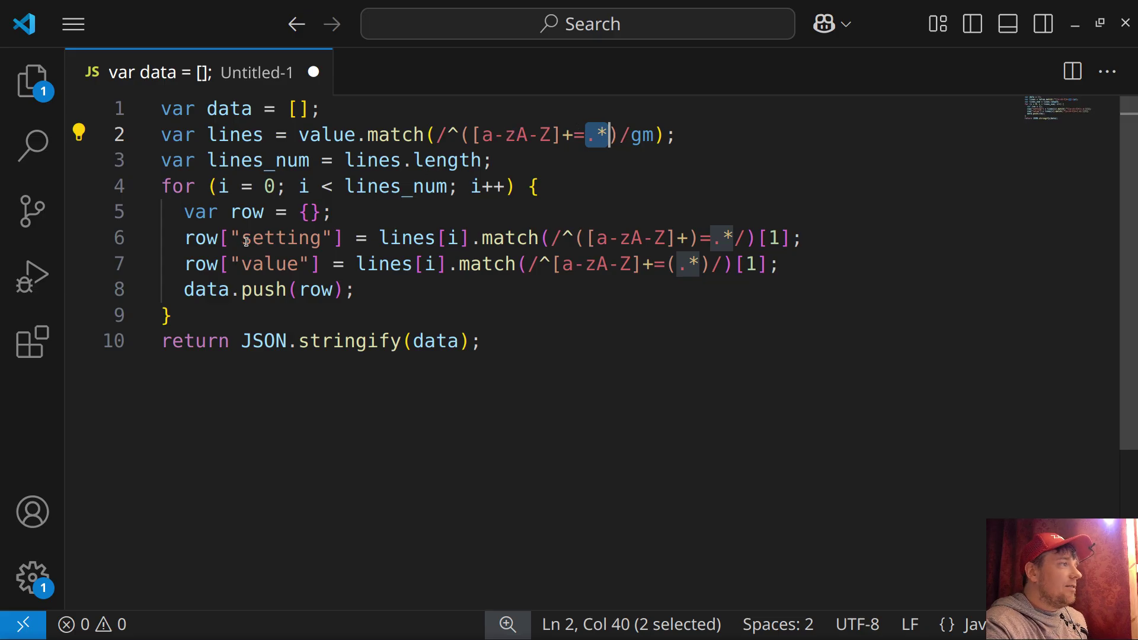
Examine how the script's loop extracts the setting name and its value from each matched line
click(126, 237)
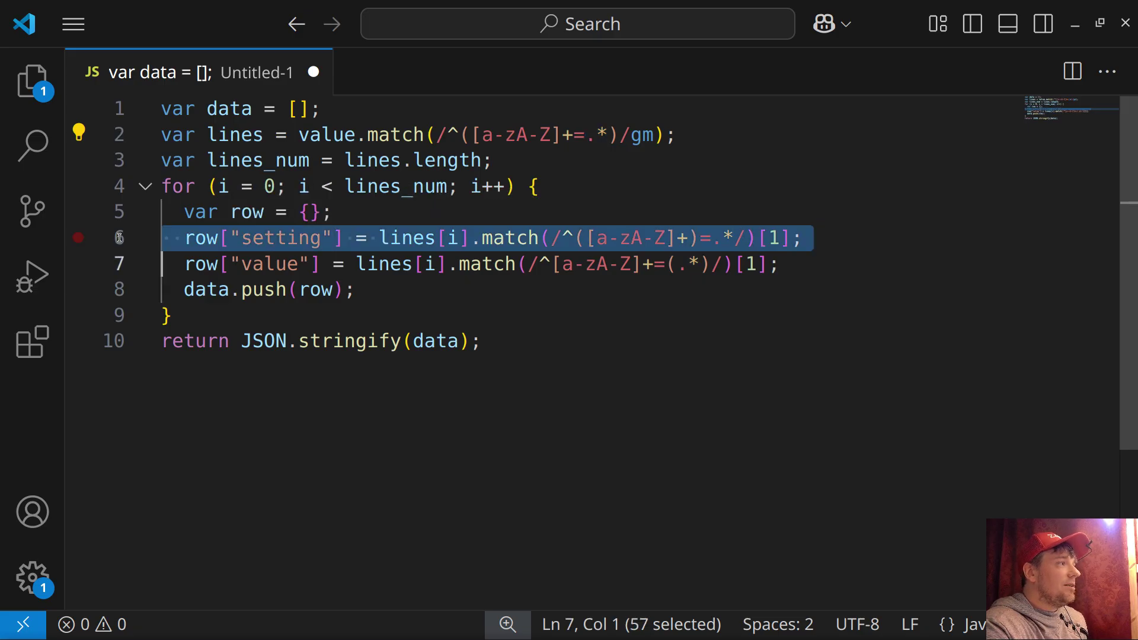
click(625, 239)
click(701, 238)
drag(714, 238, 701, 238)
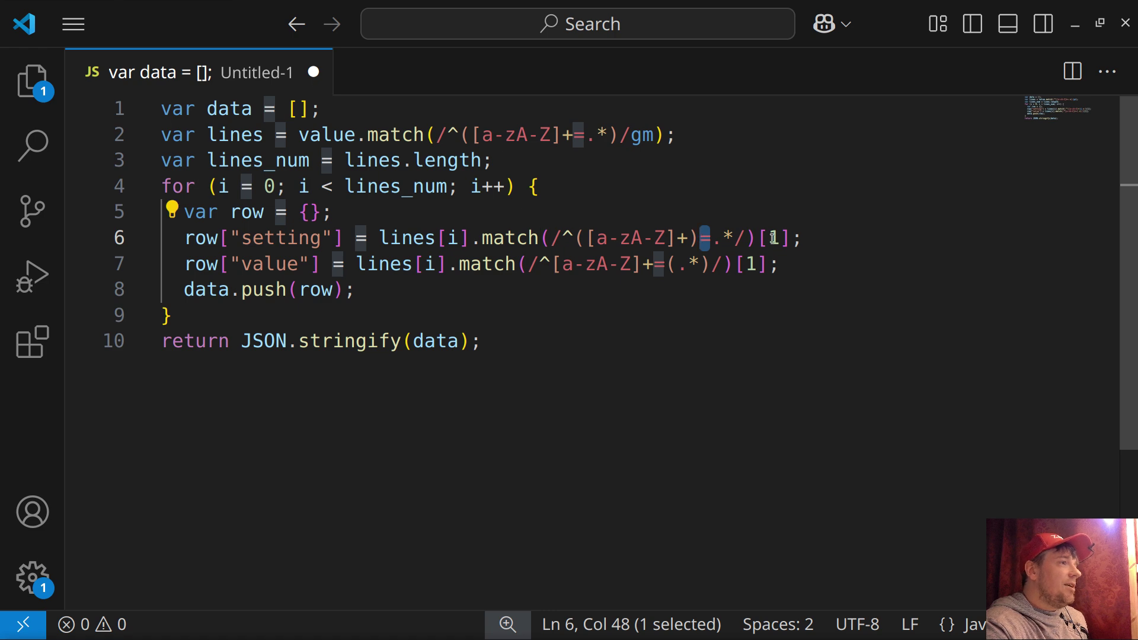
double_click(266, 238)
click(731, 288)
drag(665, 264, 711, 264)
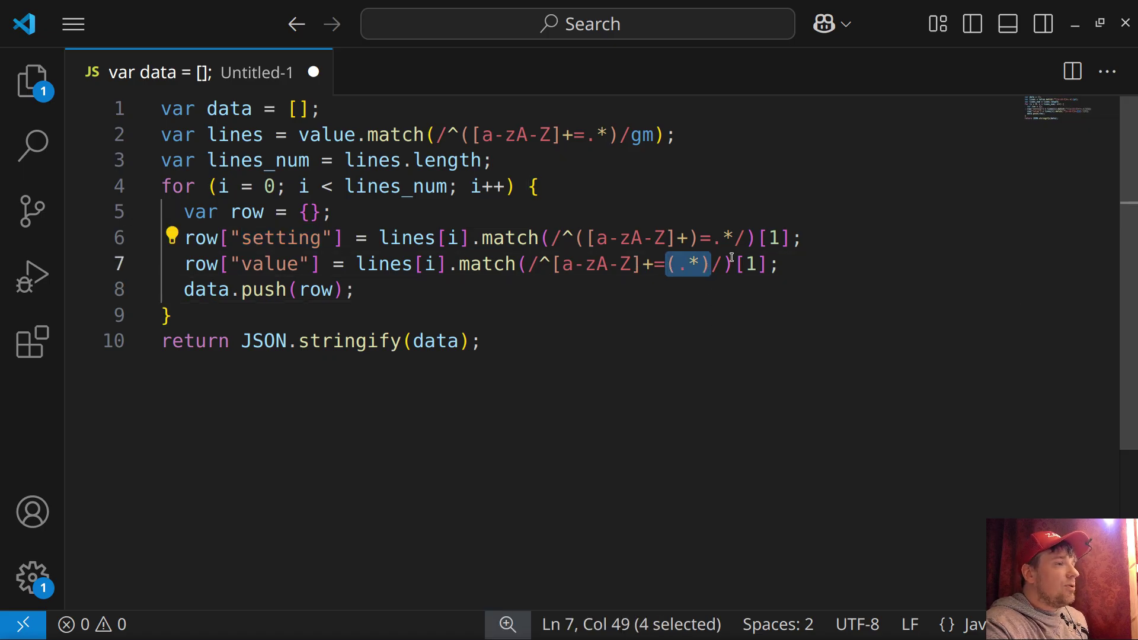
double_click(268, 264)
click(301, 270)
Copy the entire JavaScript code and switch back to the Zabbix item form in the browser
click(483, 341)
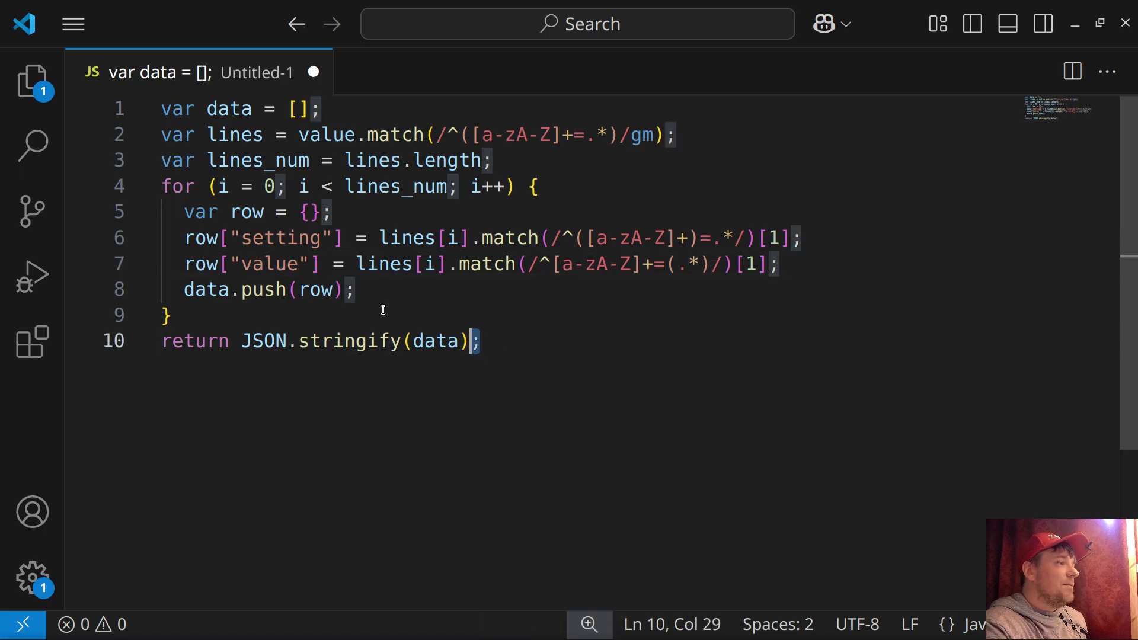
key(ctrl+a)
right_click(240, 196)
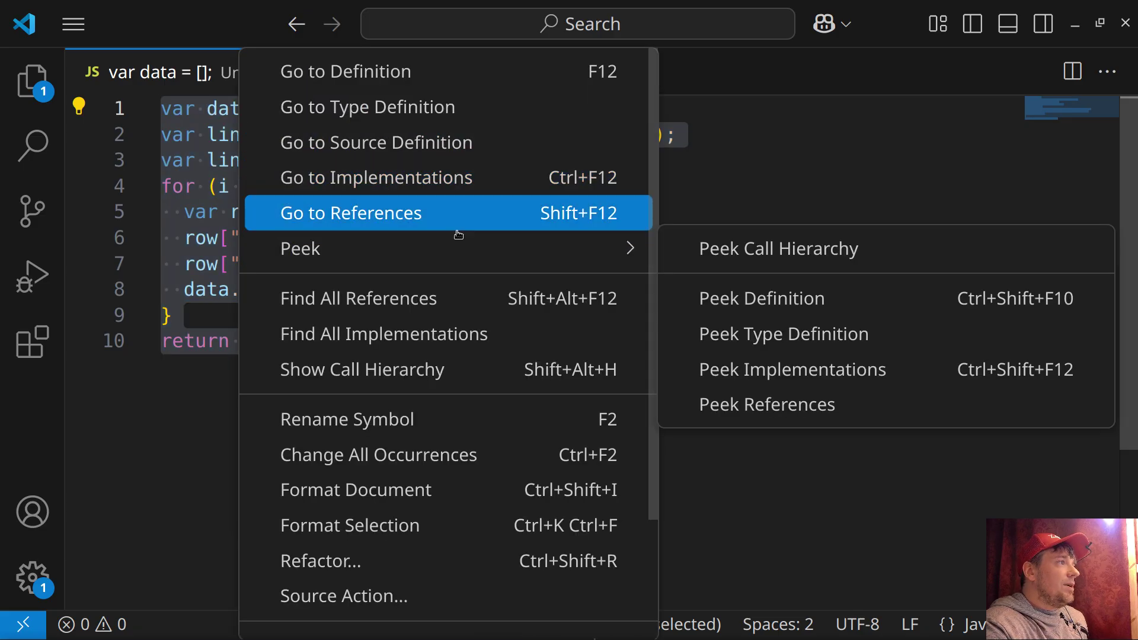
click(821, 297)
click(682, 334)
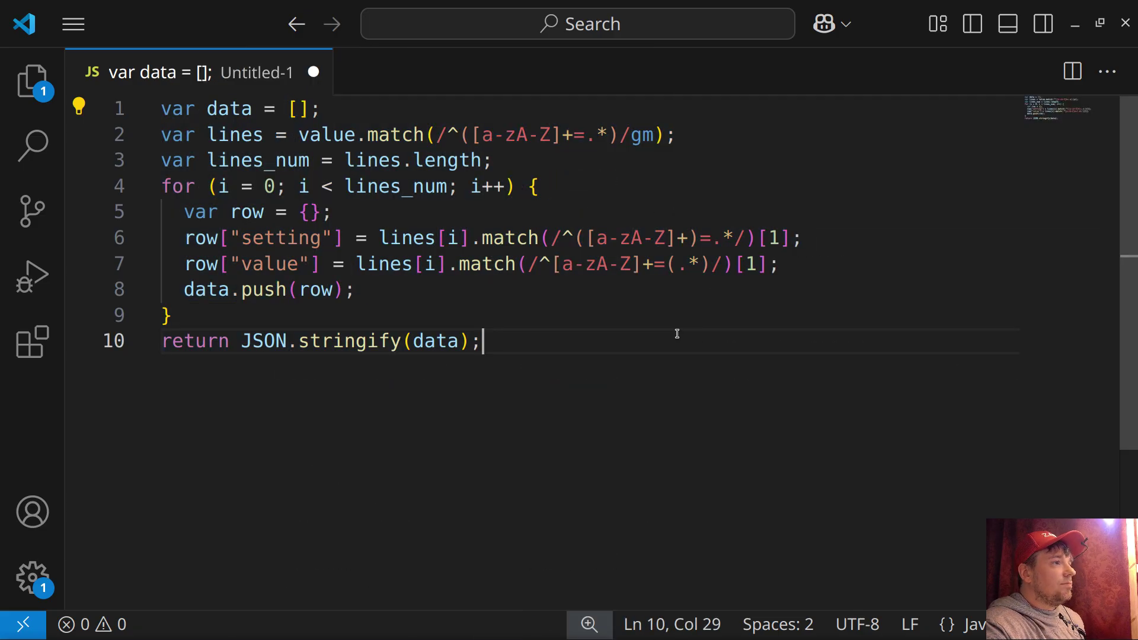
key(ctrl+a)
key(alt+Tab)
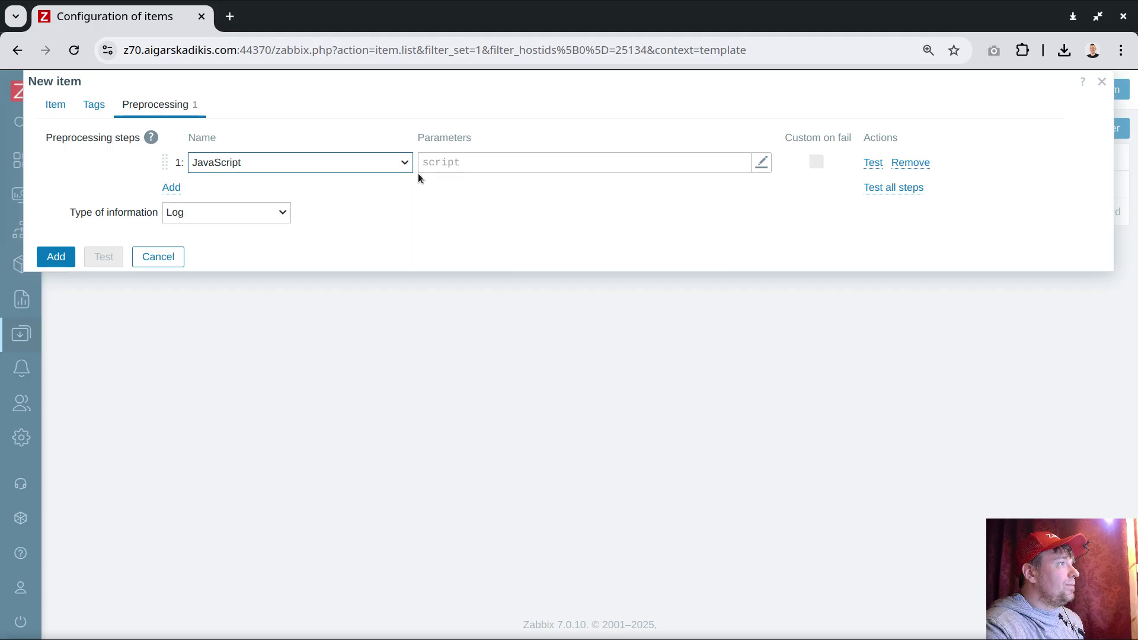
Paste the copied code as the JavaScript preprocessing script, apply it and add the Active lines item
click(450, 166)
key(ctrl+v)
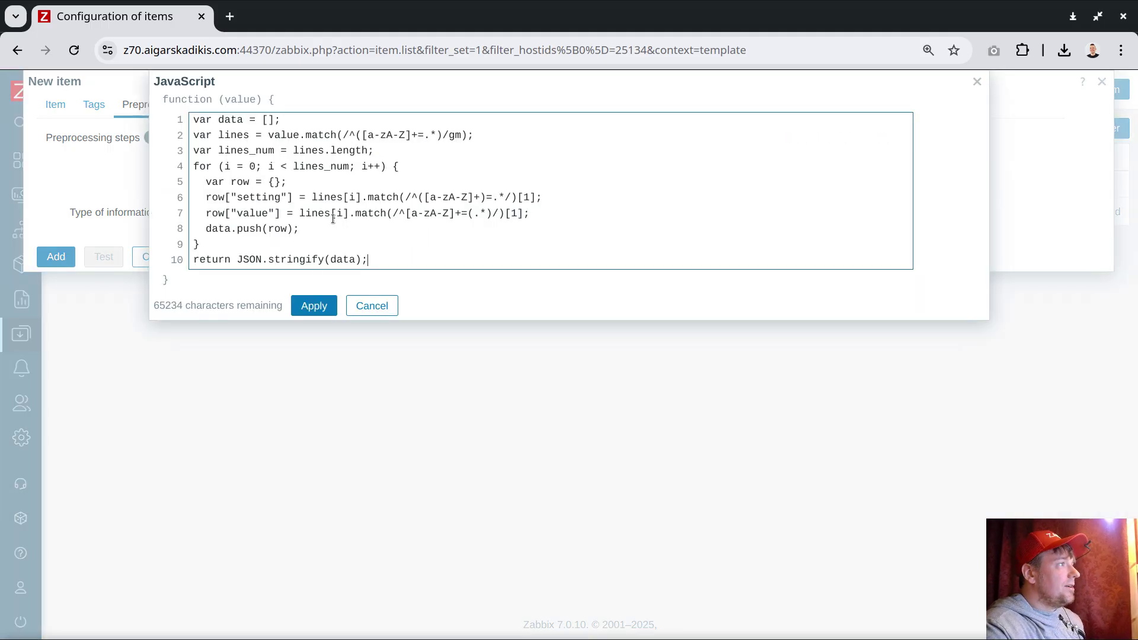
click(314, 306)
click(59, 256)
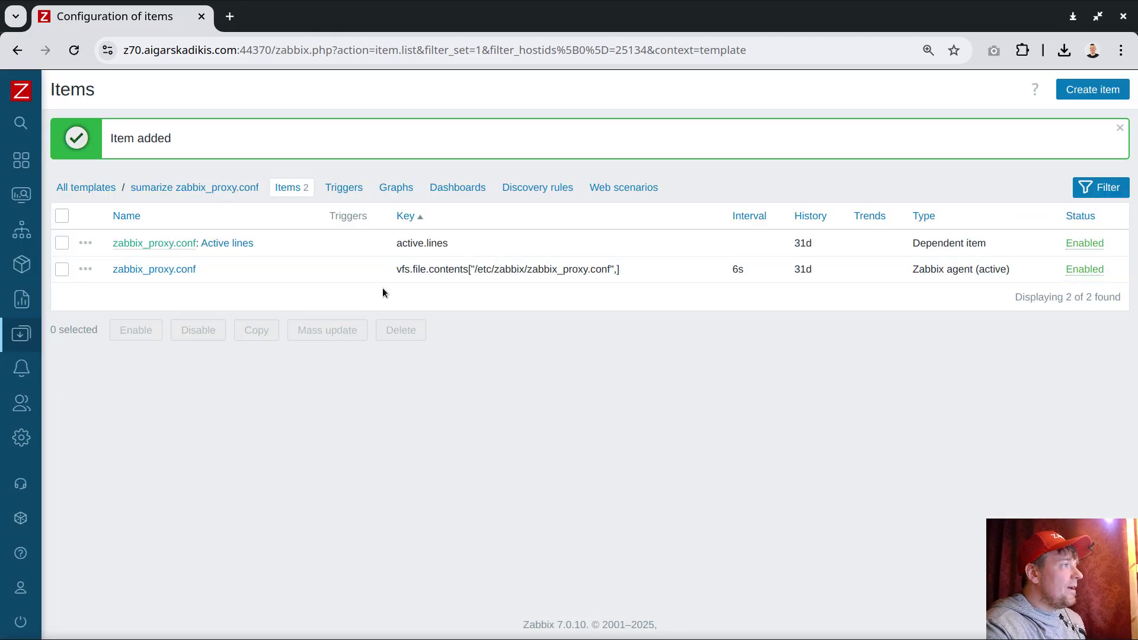
Open Latest data in a separate browser tab, clear the host from its filter and look up host groups matching zabbix pro
mouse_move(91, 167)
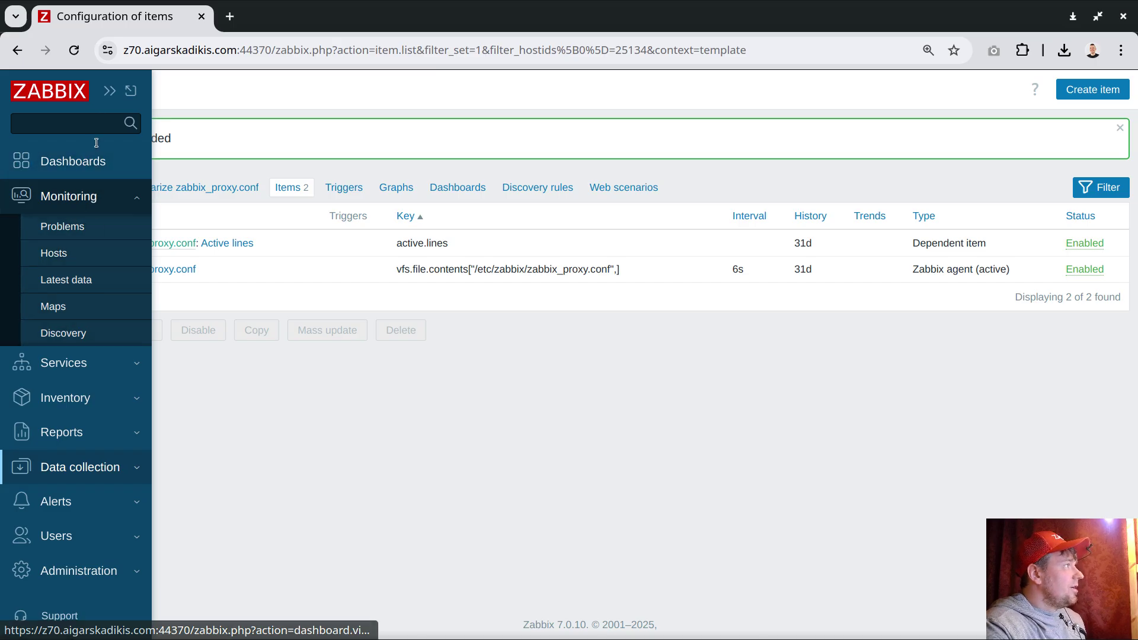
middle_click(65, 279)
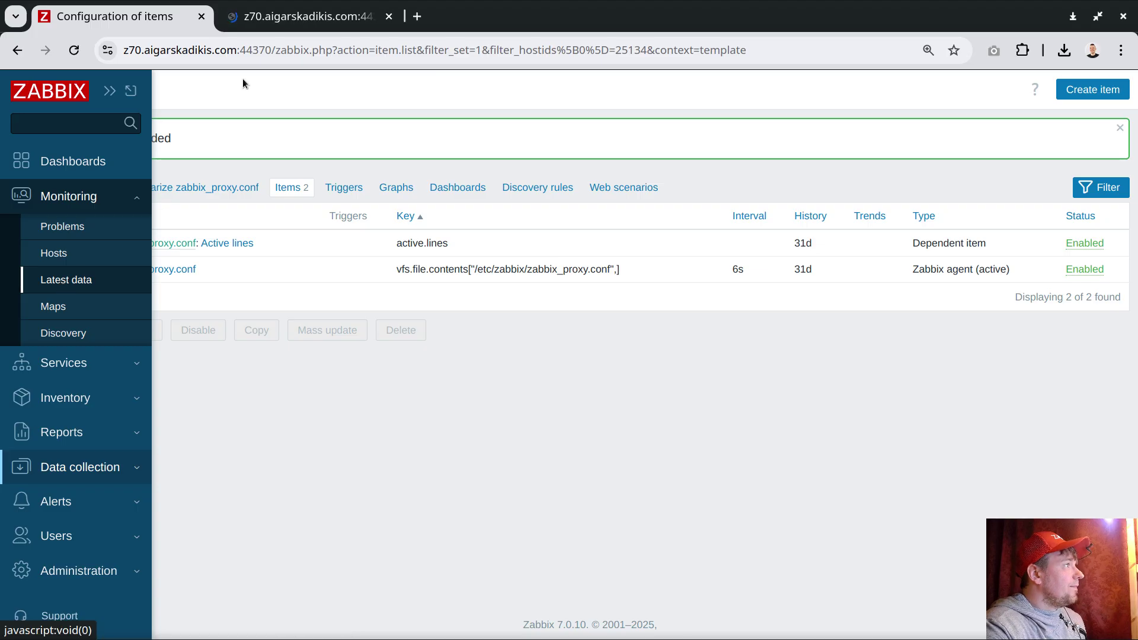
click(281, 16)
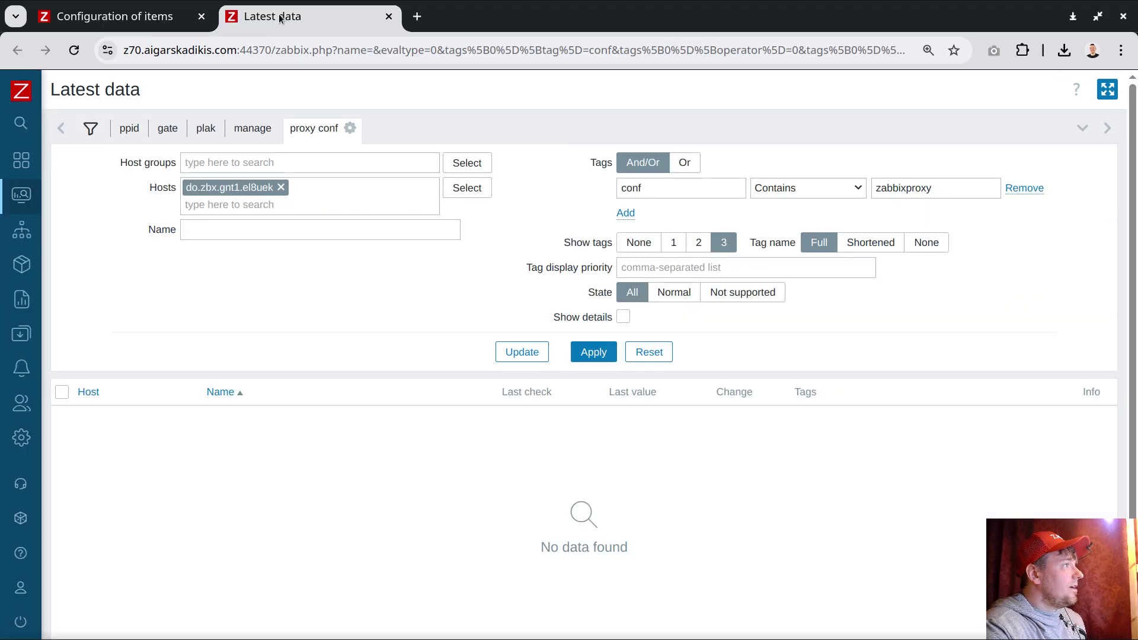
click(281, 187)
click(281, 161)
text(zabbix pro)
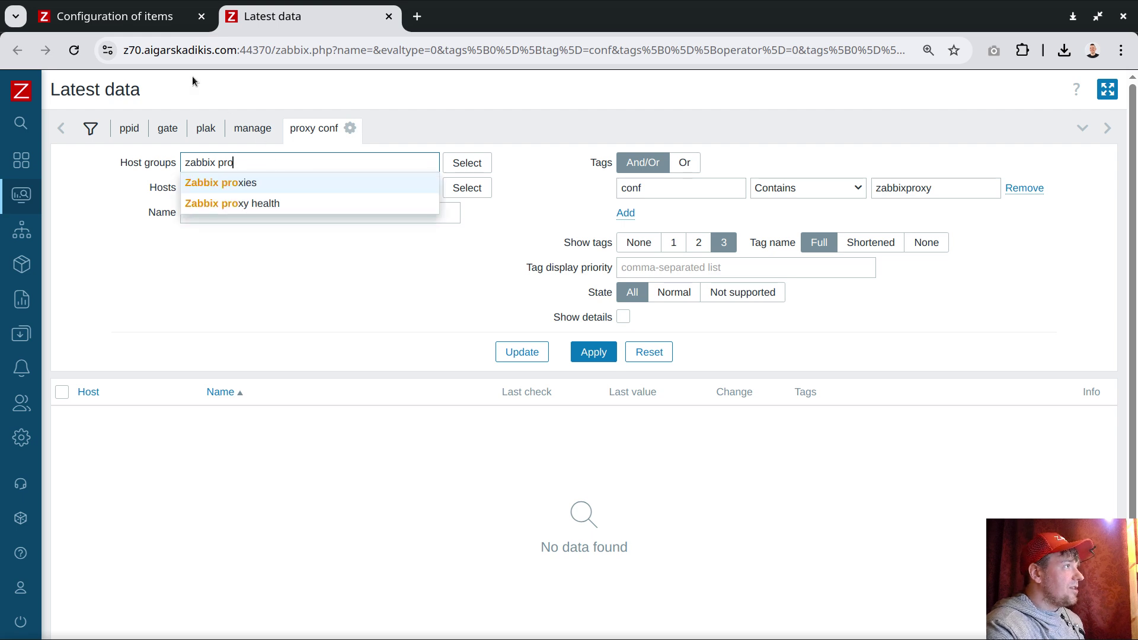
Return to the template's items and tag the zabbix_proxy.conf item with raw: zabbixproxy
click(171, 20)
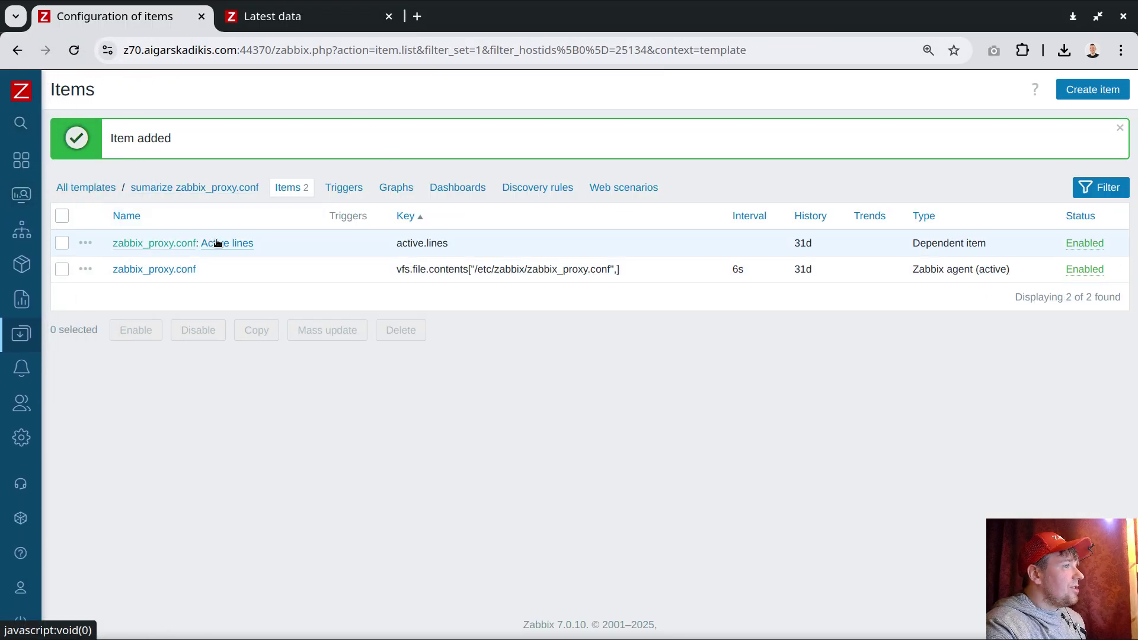
click(178, 270)
click(93, 104)
click(236, 193)
text(raw)
click(420, 190)
text(zab)
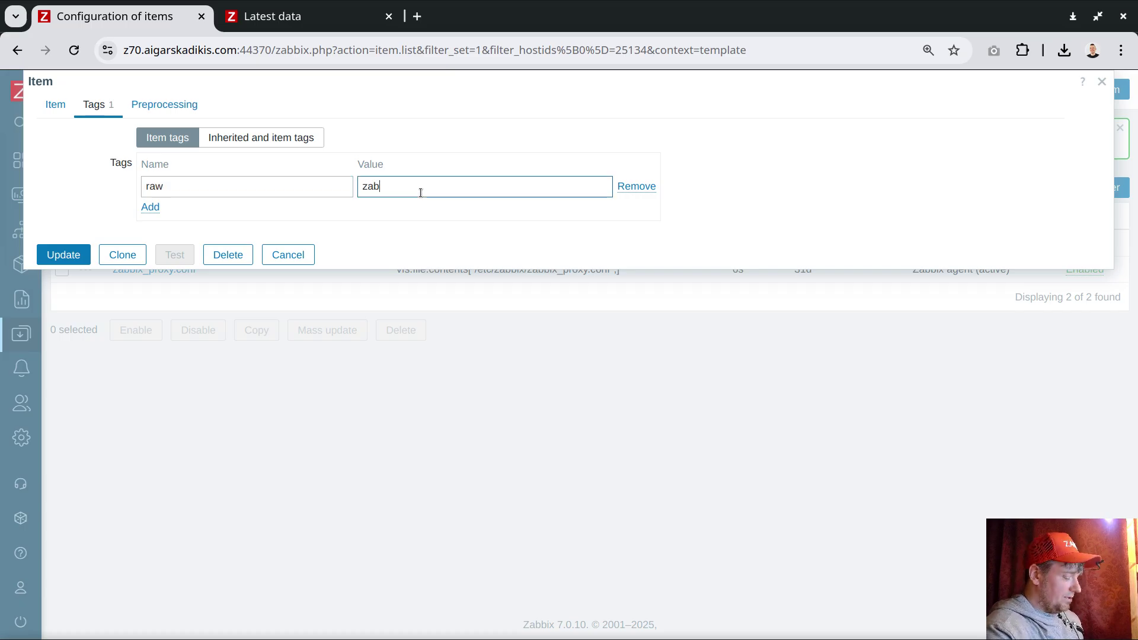
text(bixproxy)
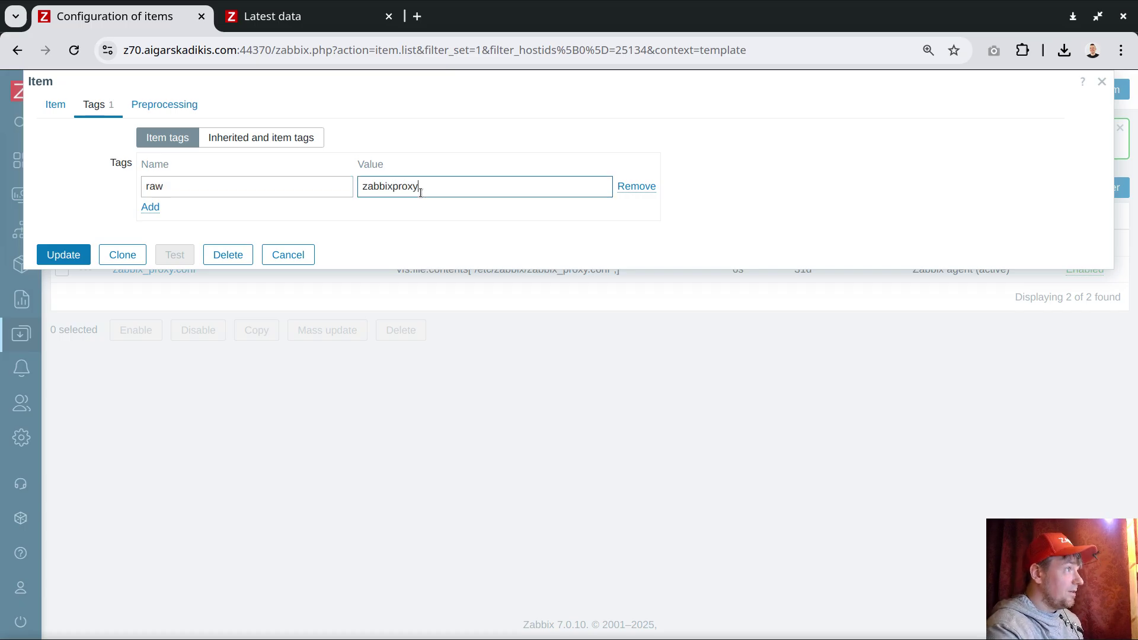
click(61, 256)
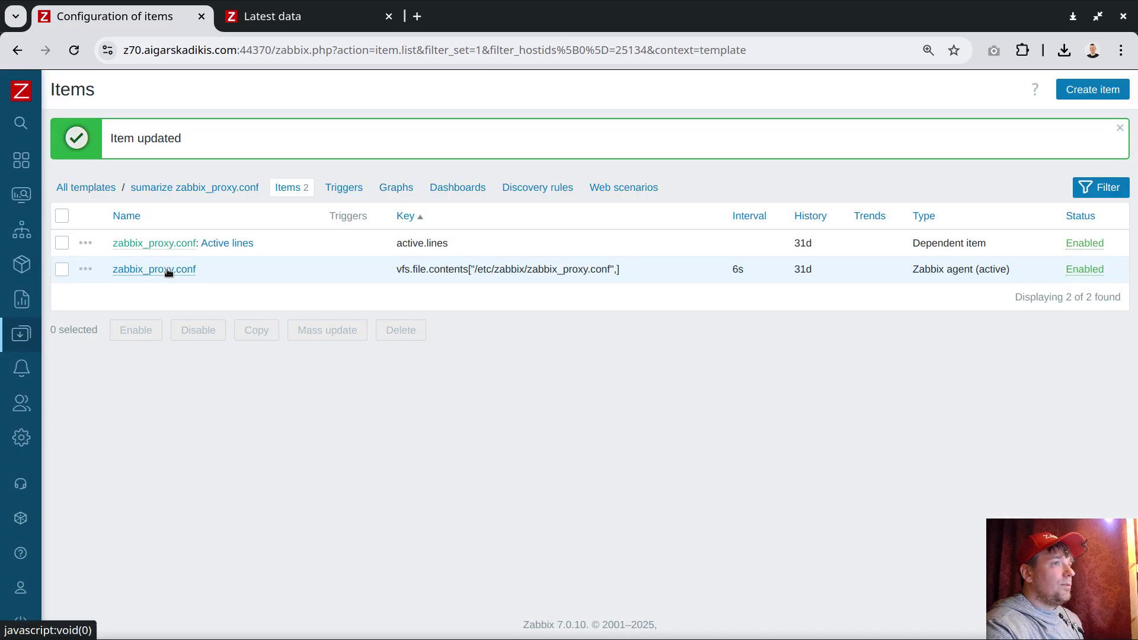
Tag the dependent item Active lines with raw: zabbixproxy and save the change
click(169, 272)
click(294, 477)
click(231, 244)
click(93, 104)
click(187, 191)
text(raw)
click(373, 188)
text(zabbixproxy)
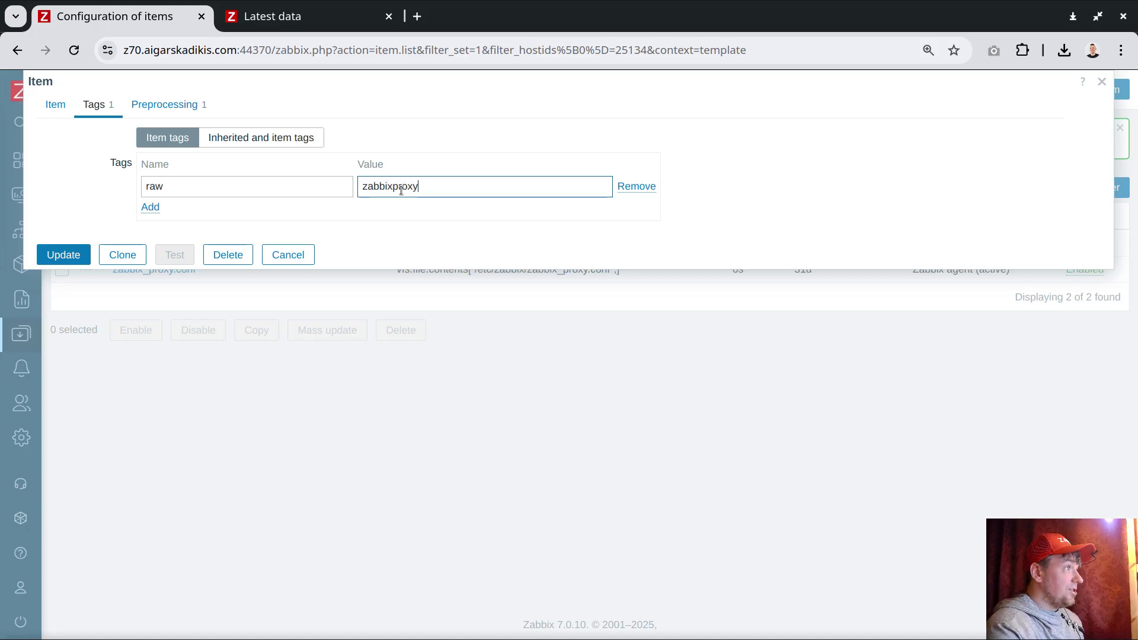
click(61, 254)
Filter the latest data by host group Zabbix proxies and tag raw containing zabbixproxy, and view the matching items
click(269, 20)
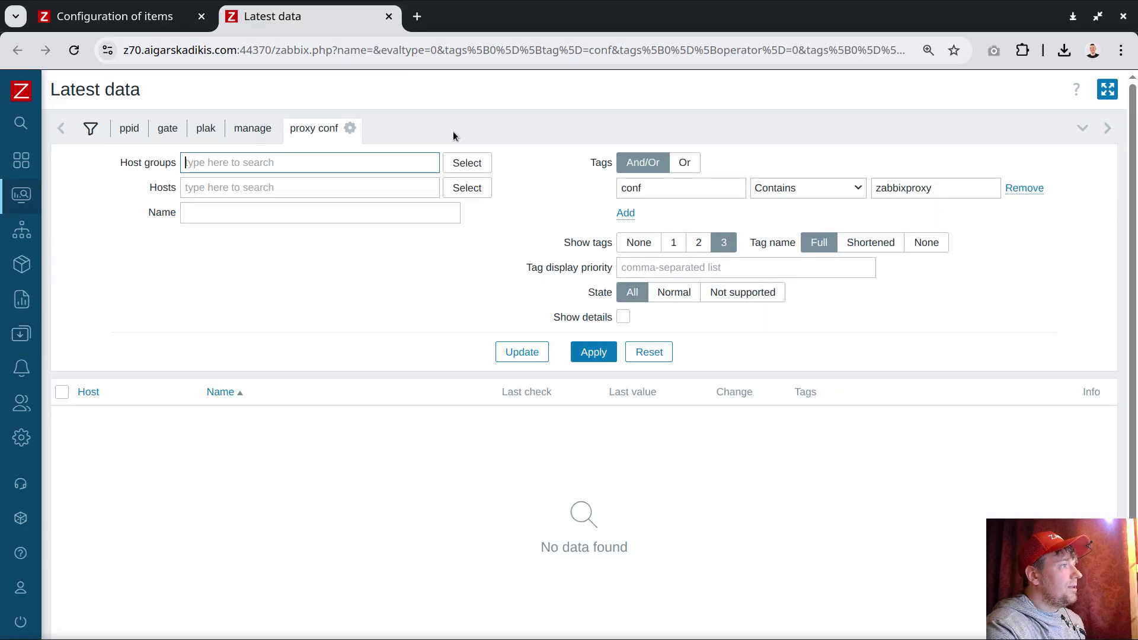
text(za)
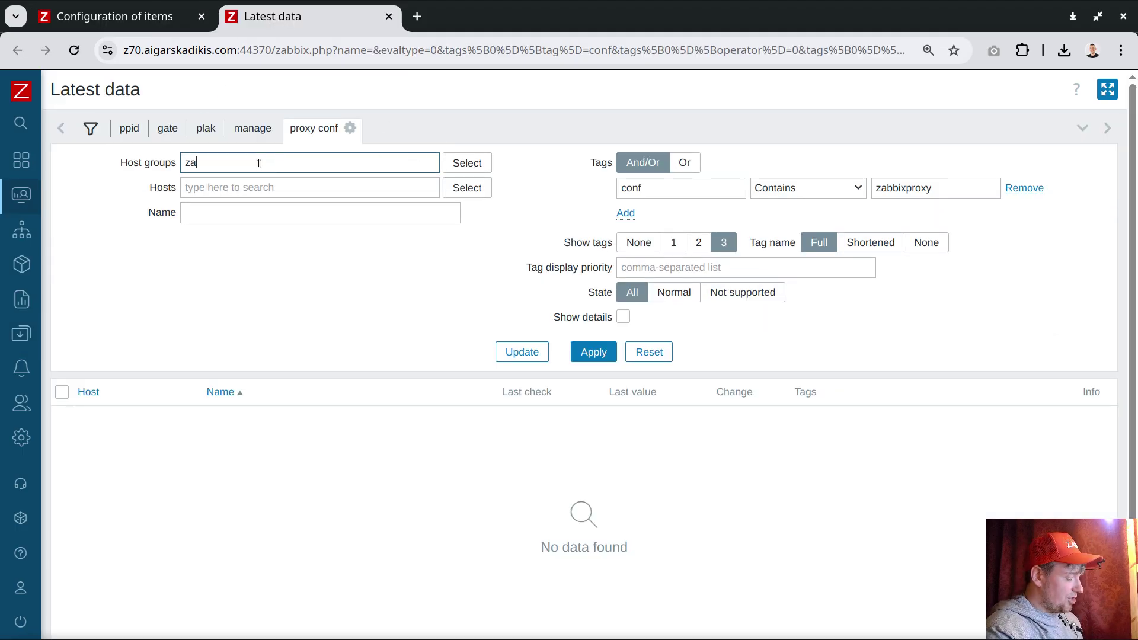
text(bbix pr)
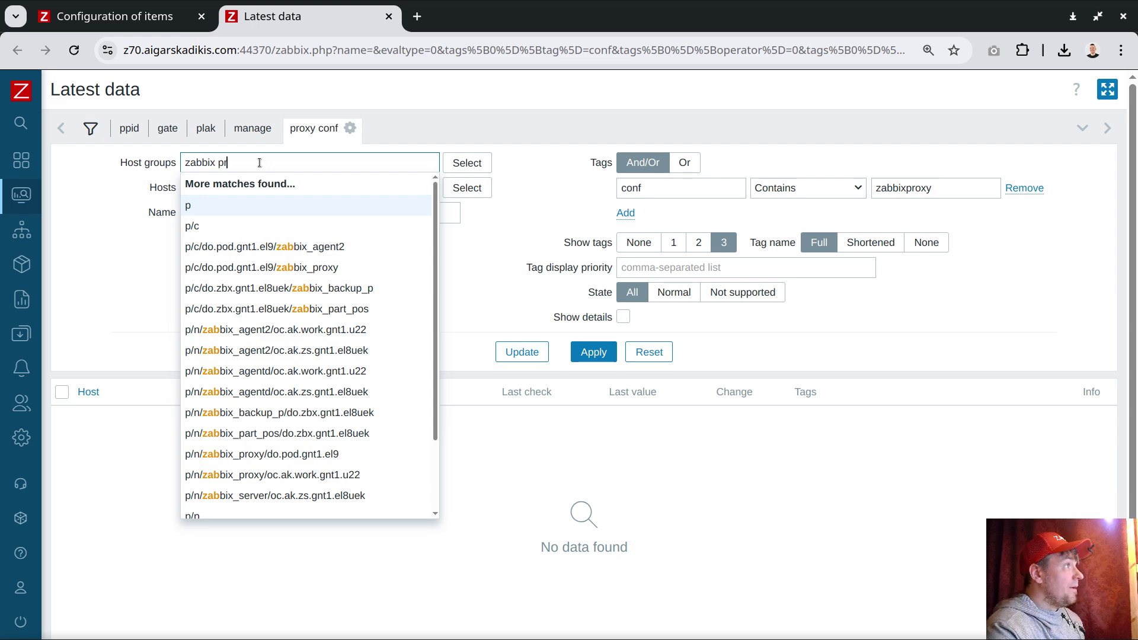
click(261, 184)
drag(729, 192, 600, 178)
text(raw)
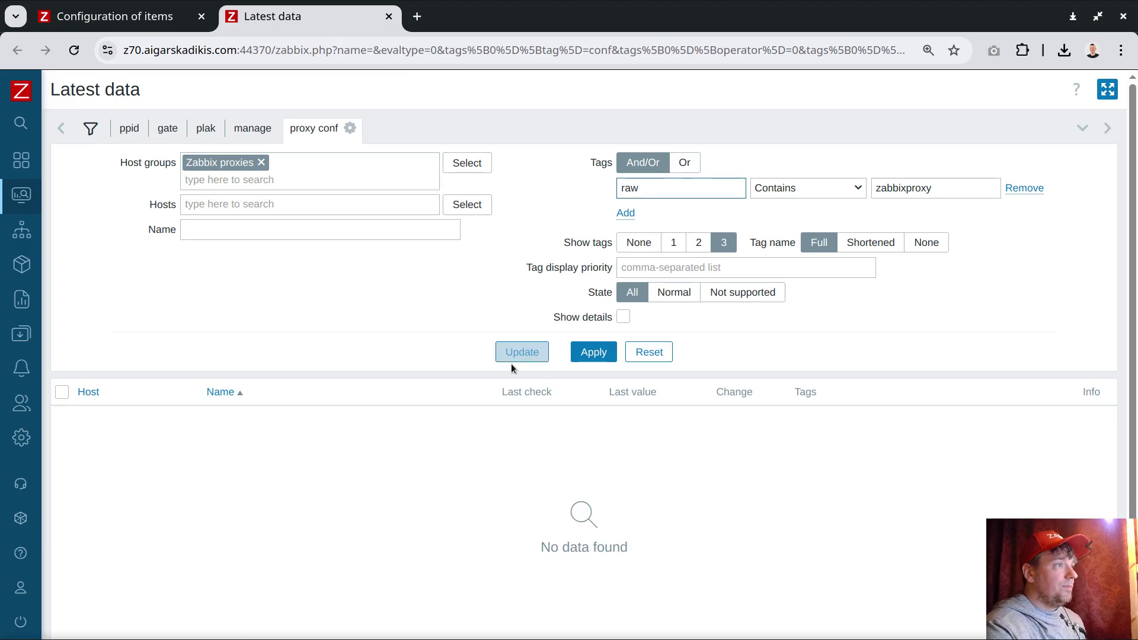
click(592, 353)
scroll(709, 303, down, 1)
scroll(709, 304, down, 3)
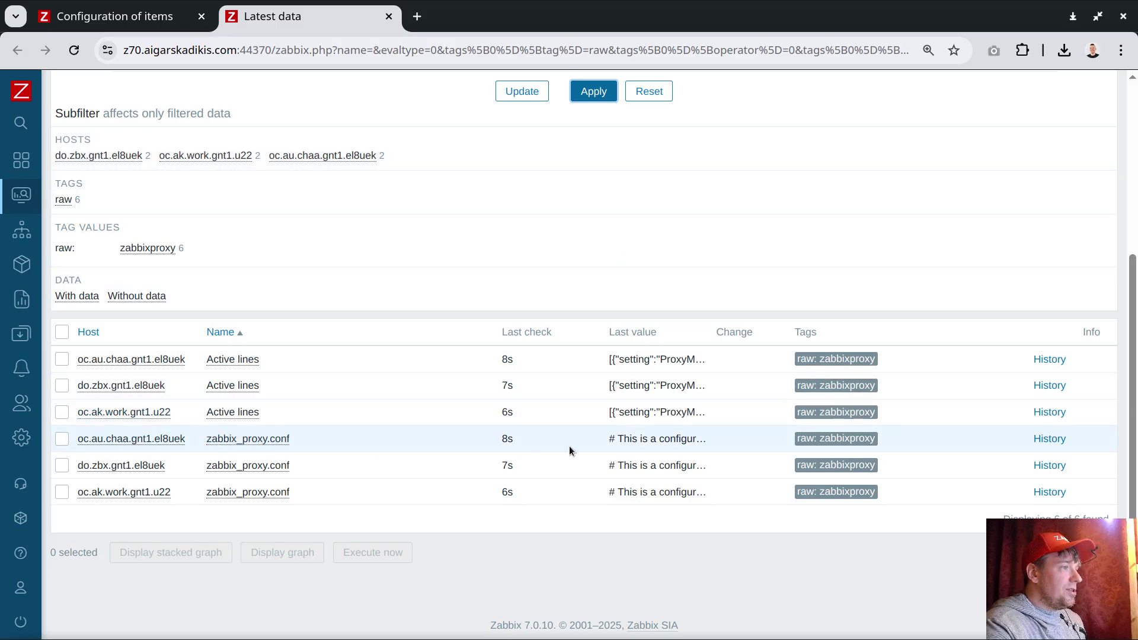
Open the history of the zabbix_proxy.conf item on oc.au.chaa.gnt1.el8uek and examine the uncommented ProxyMode, Server and Hostname lines
click(1045, 439)
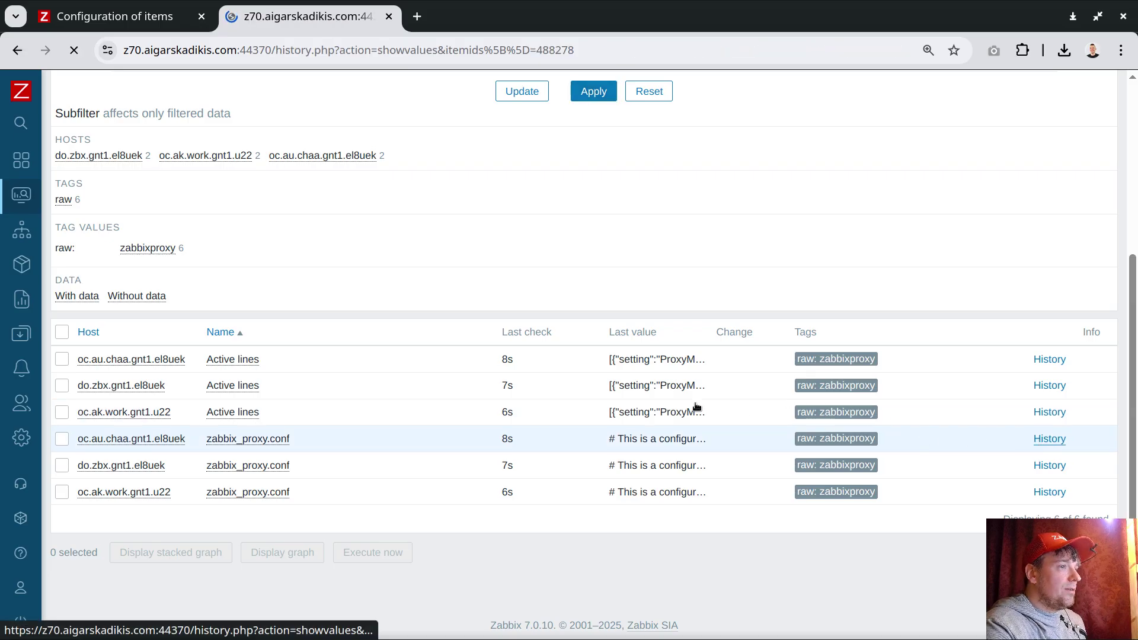
scroll(386, 401, down, 5)
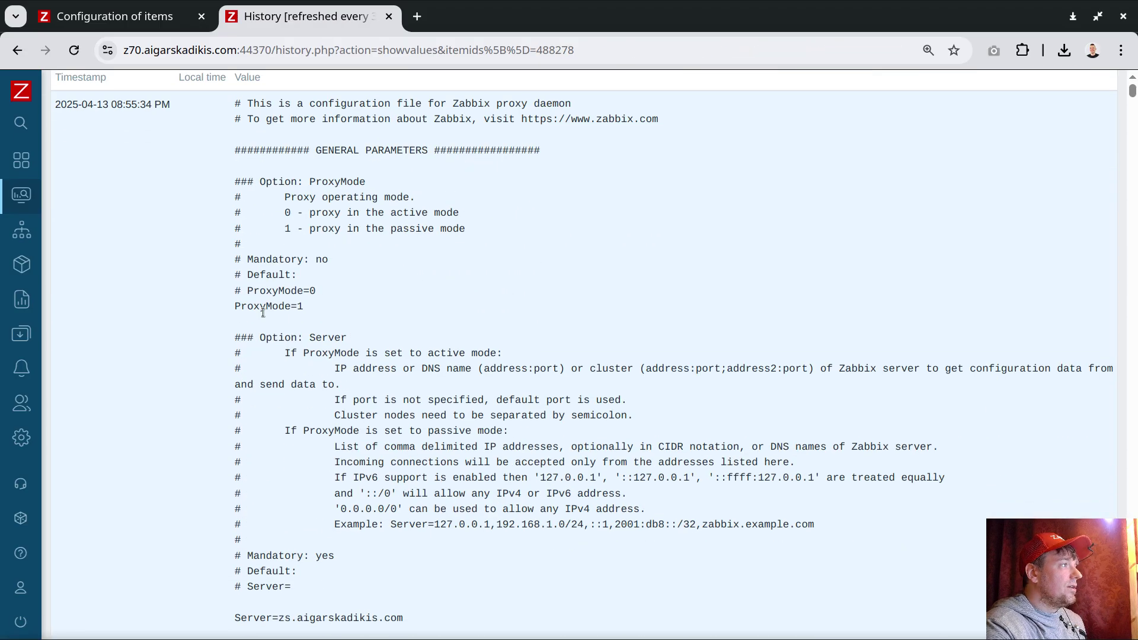
drag(236, 305, 307, 308)
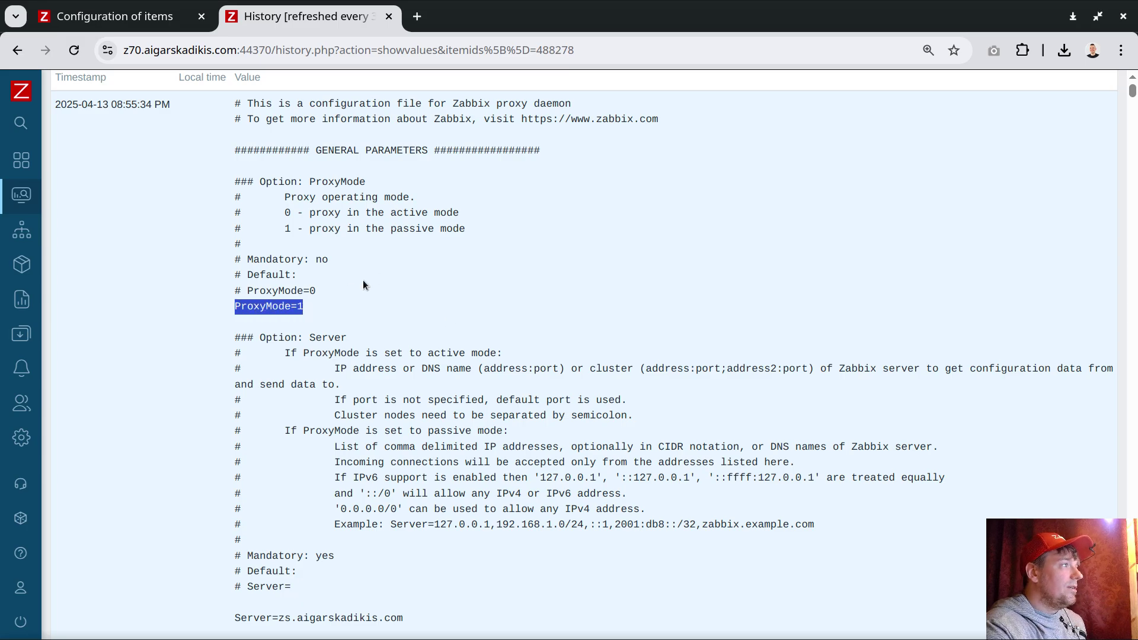
scroll(373, 343, down, 3)
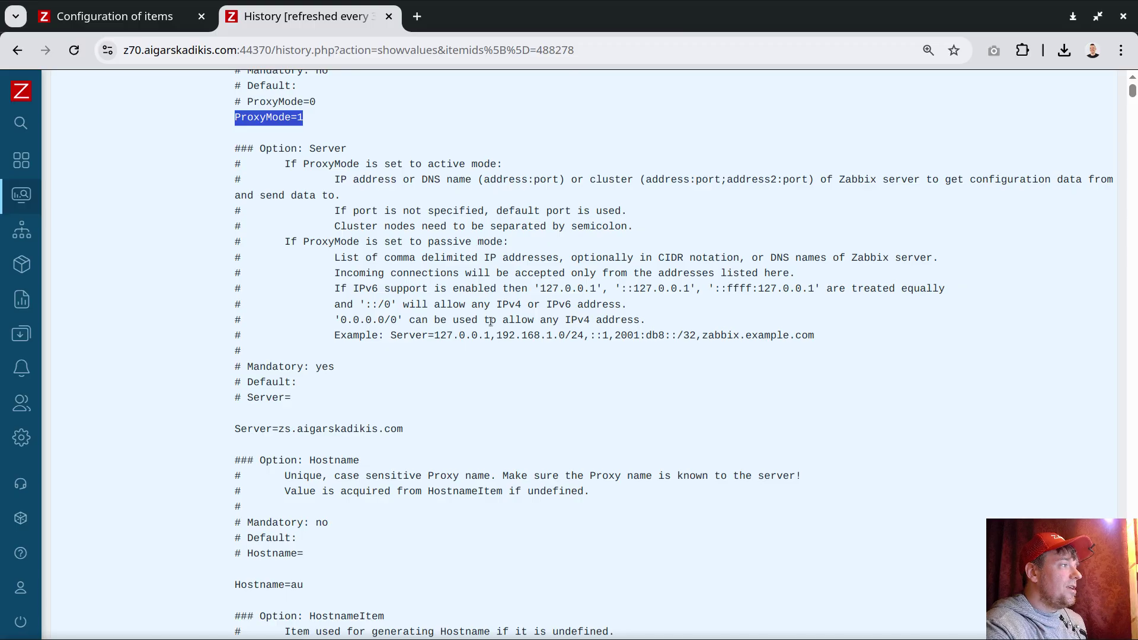
click(407, 206)
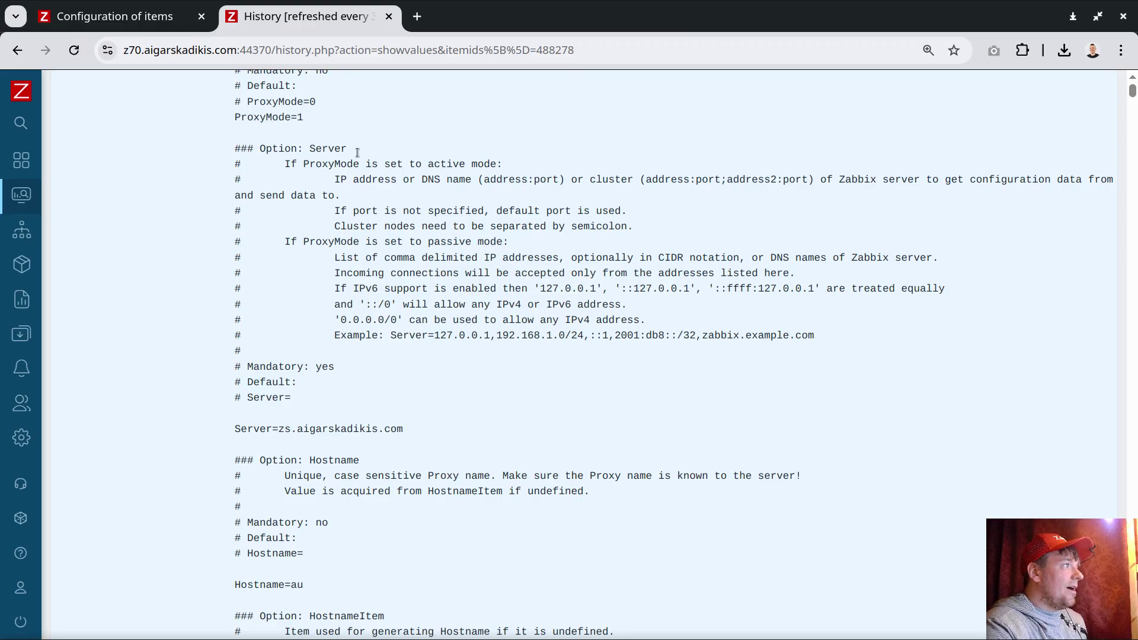
mouse_move(237, 110)
mouse_down()
mouse_move(241, 118)
mouse_move(241, 104)
mouse_up()
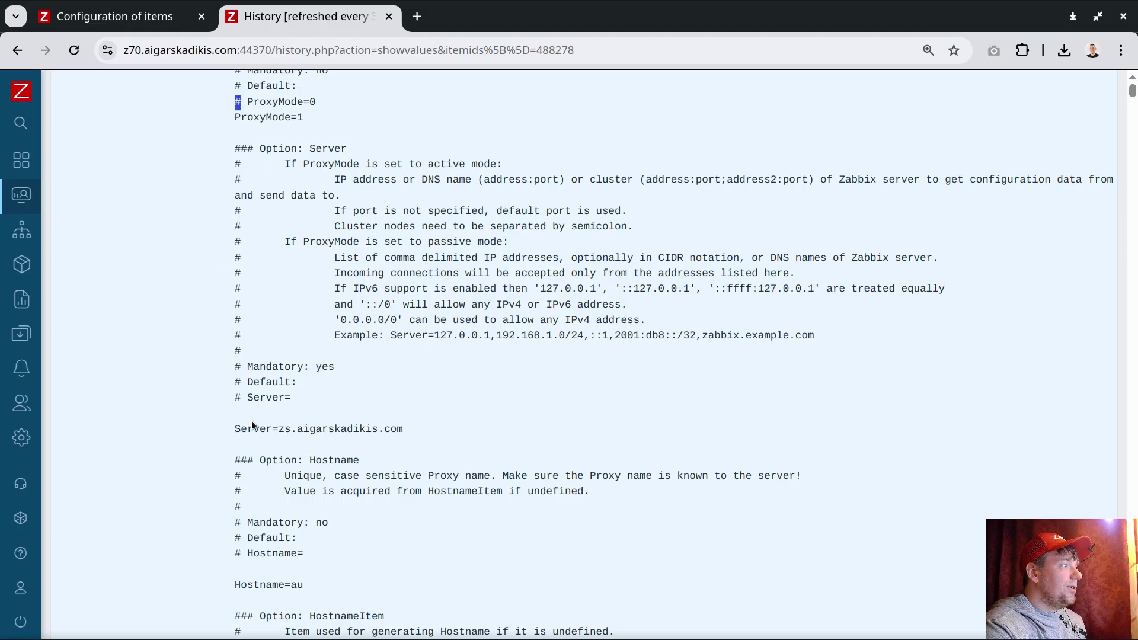
drag(234, 118, 317, 121)
drag(231, 431, 382, 420)
scroll(382, 420, down, 3)
click(306, 396)
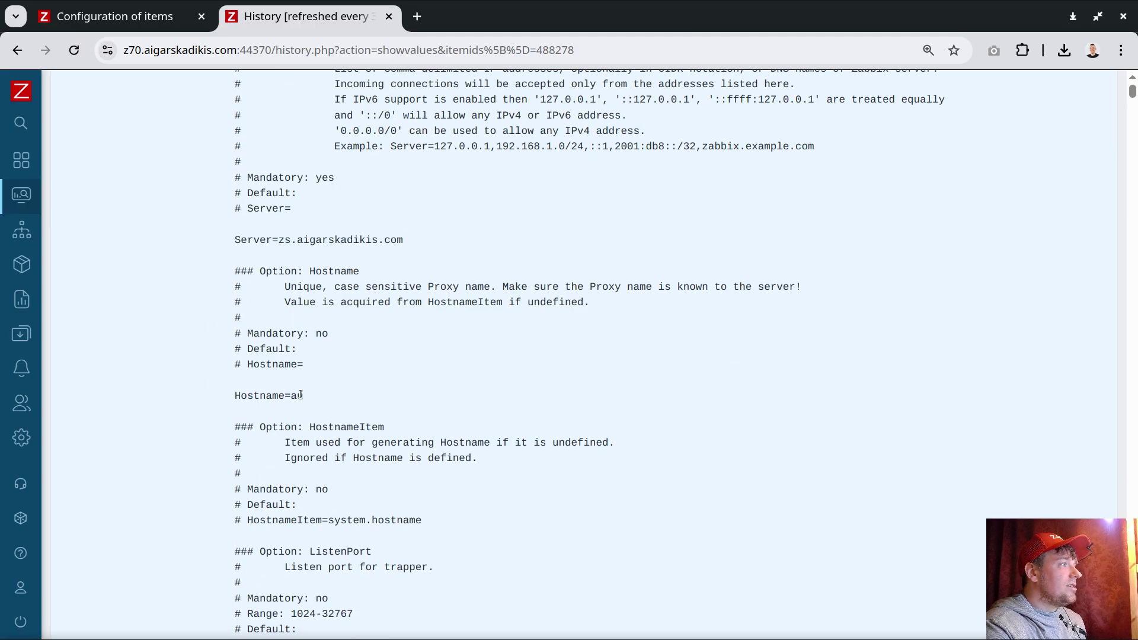
drag(306, 396, 236, 395)
Return to the latest data and inspect the setting and value pairs in the Active lines JSON of do.zbx.gnt1.el8uek
click(17, 50)
scroll(734, 388, down, 3)
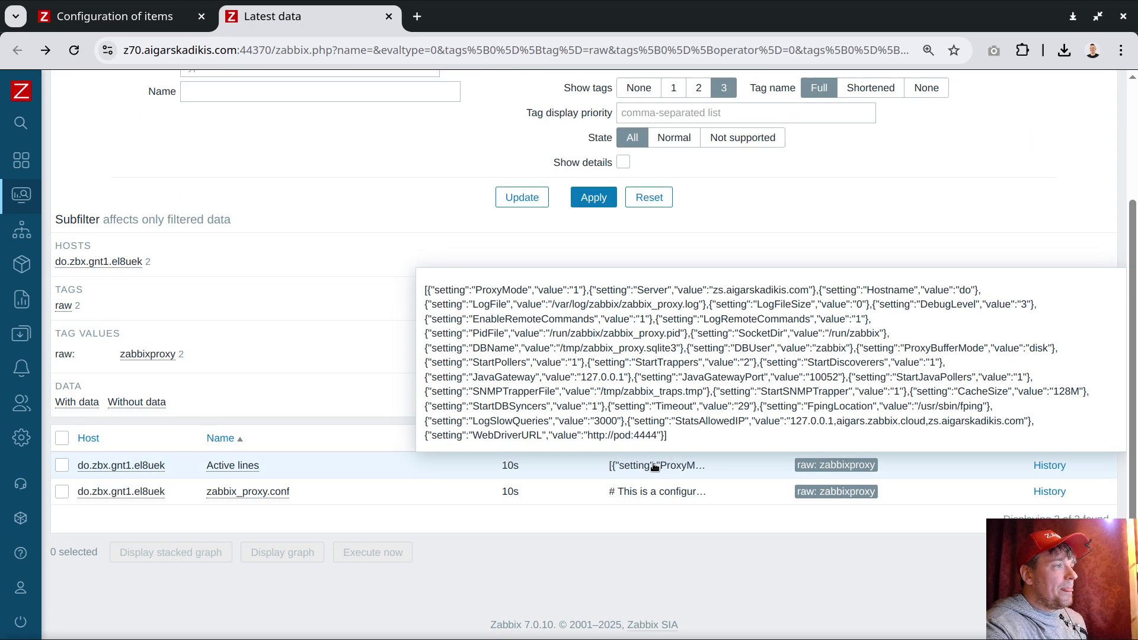
click(654, 467)
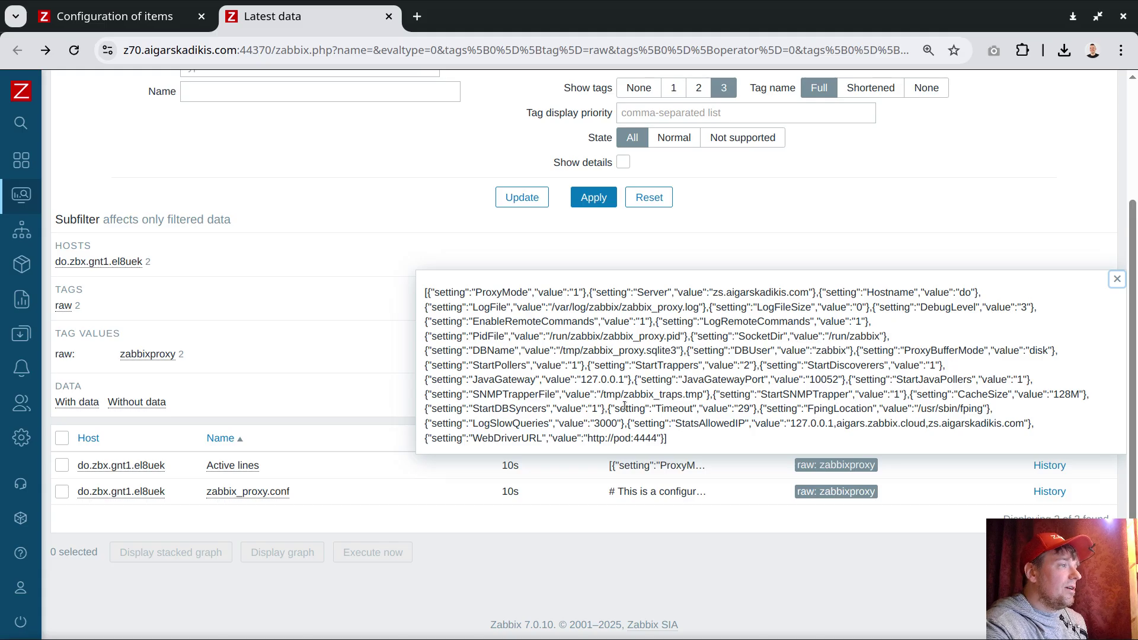
double_click(452, 292)
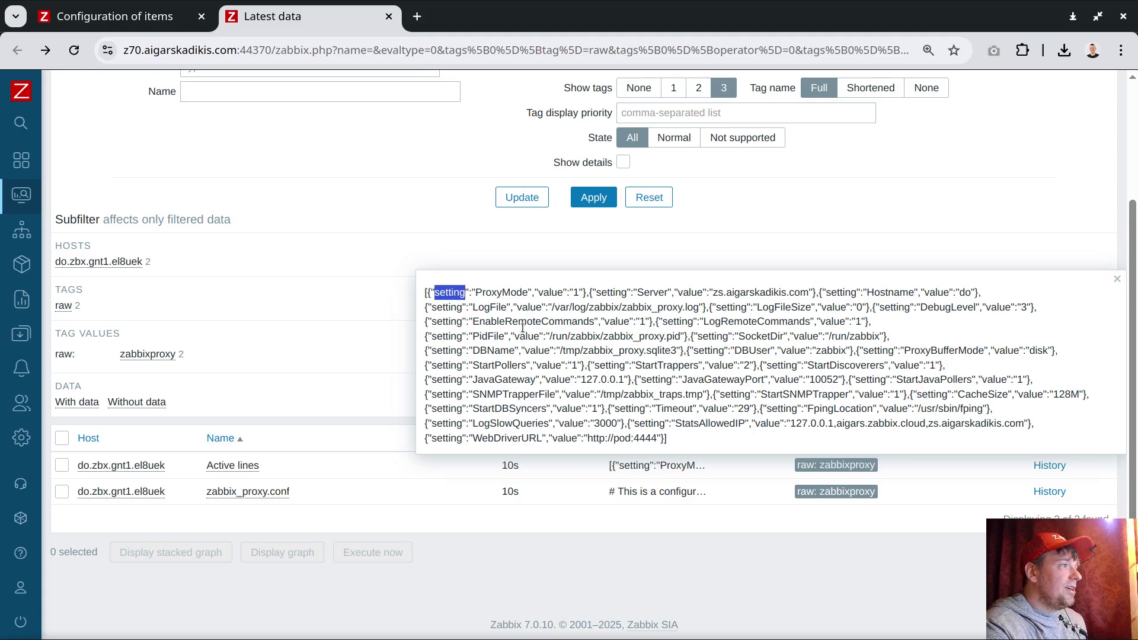
double_click(500, 291)
double_click(546, 292)
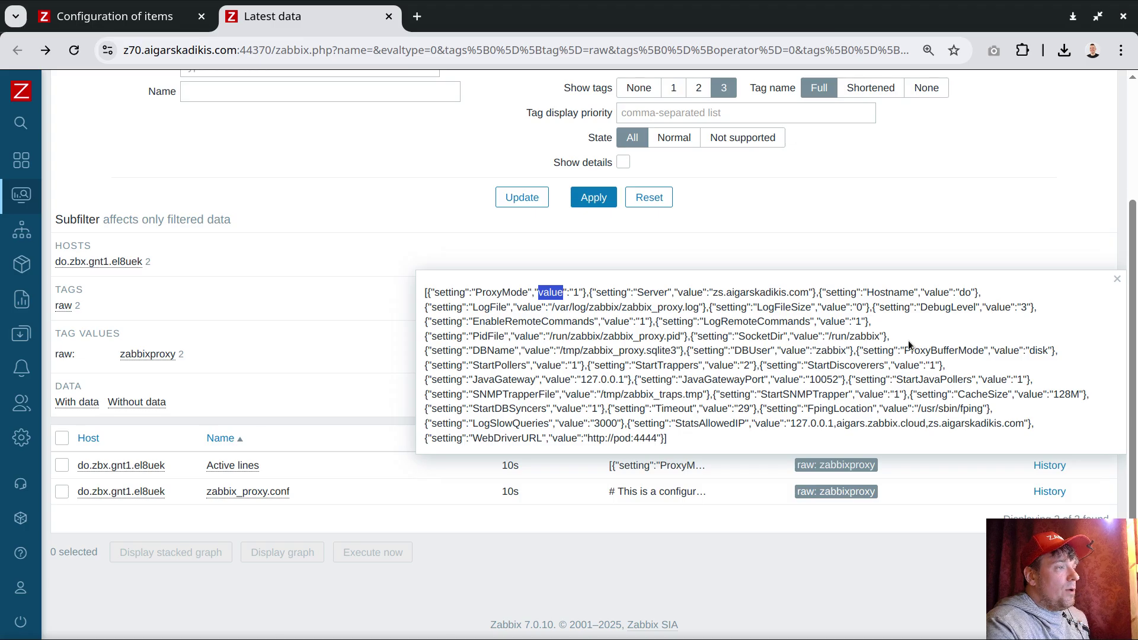
click(1117, 279)
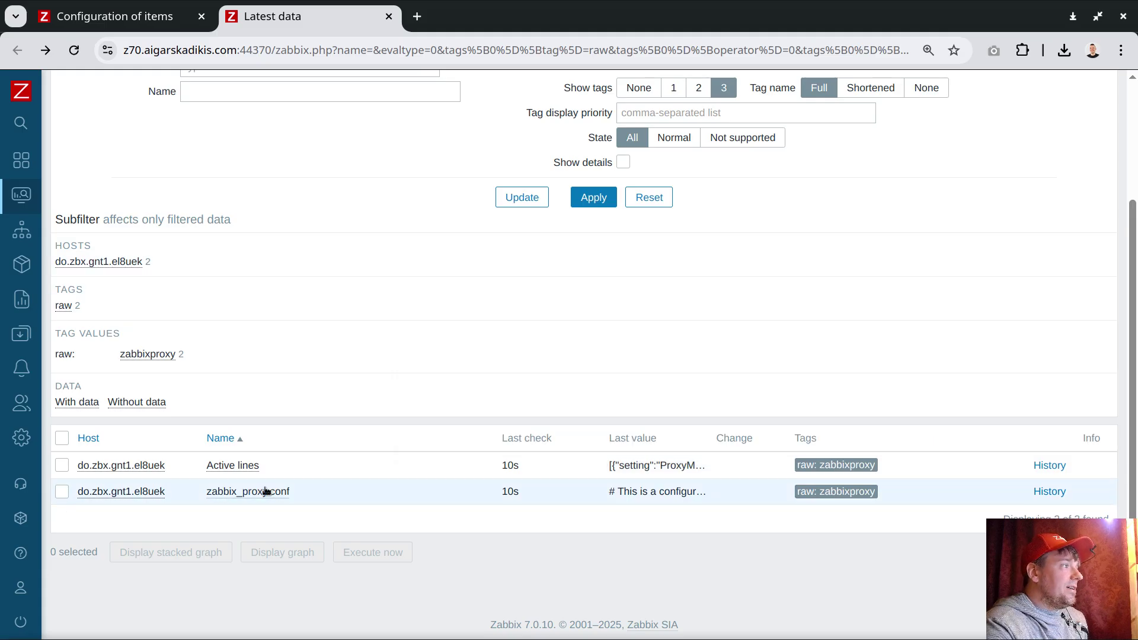
Back in the template's items, start a dependent discovery rule on Active lines with name conf and key conf
click(129, 19)
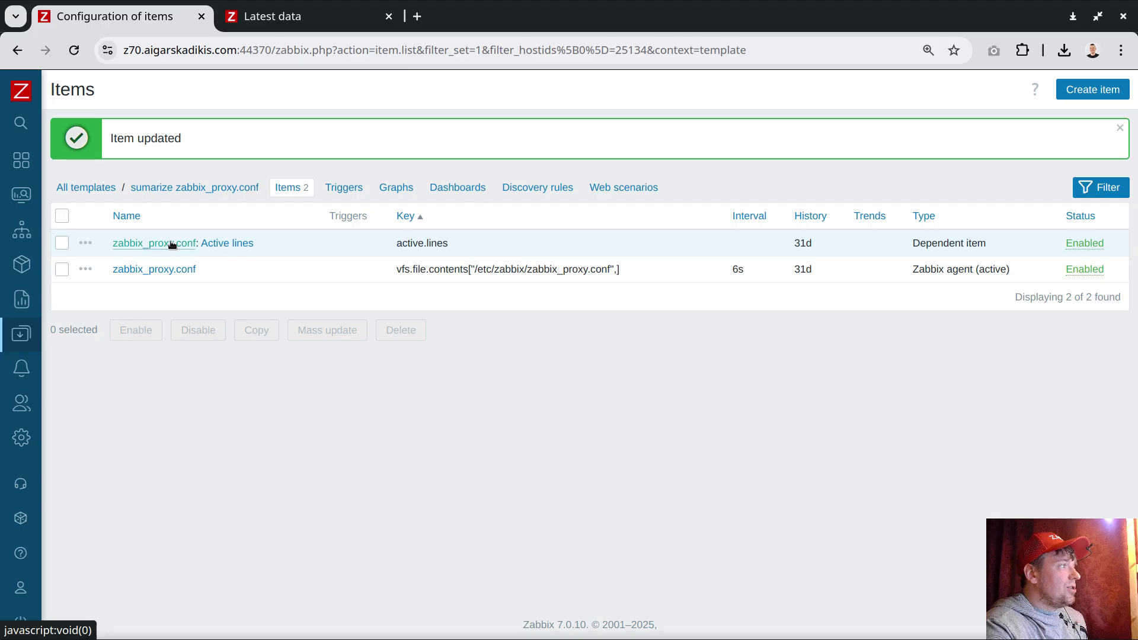
drag(393, 243, 451, 243)
click(86, 244)
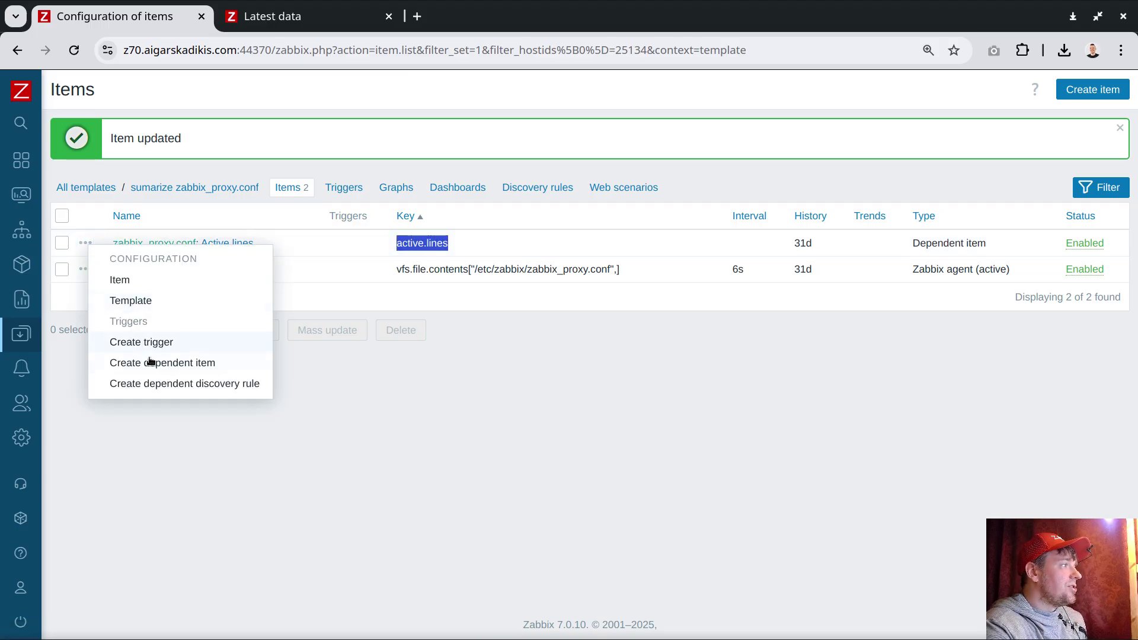
click(231, 389)
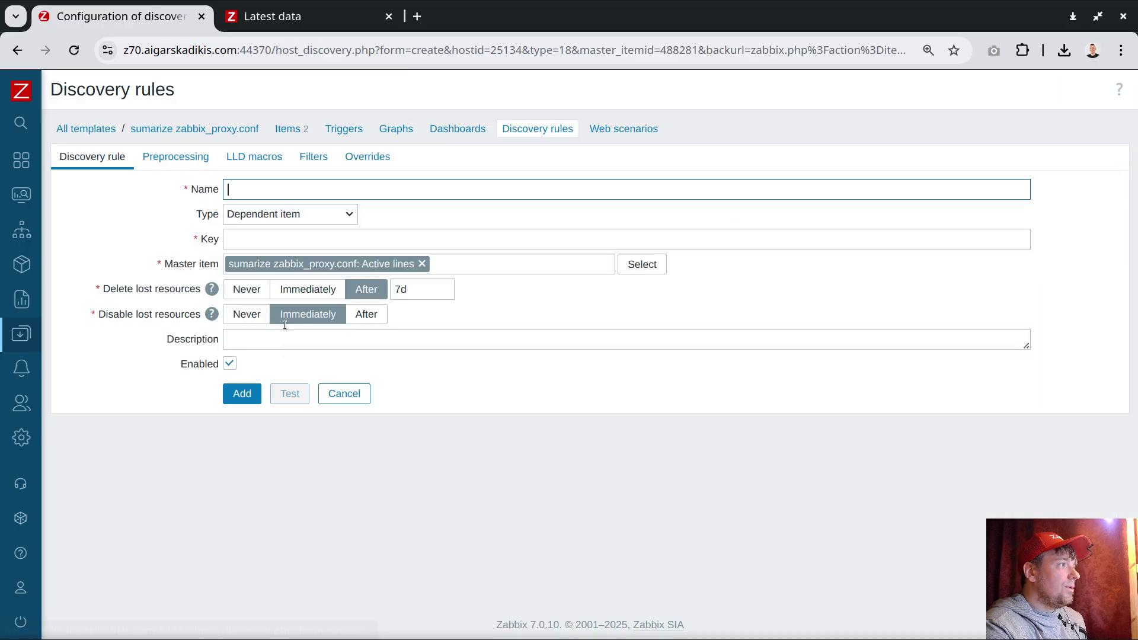
text(conf)
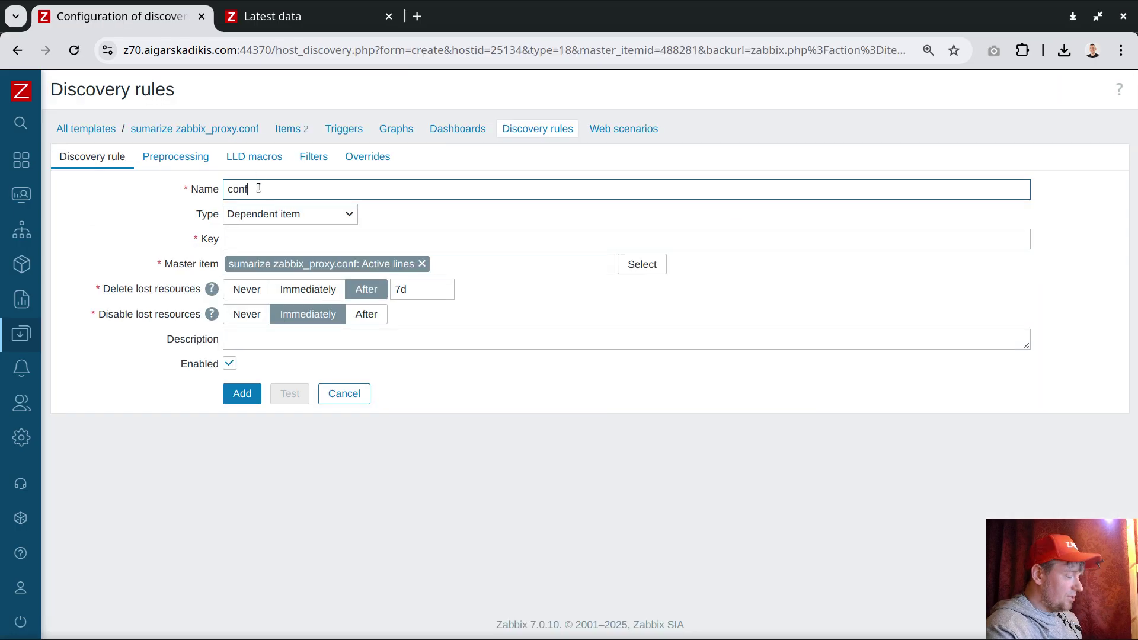
click(254, 236)
text(conf)
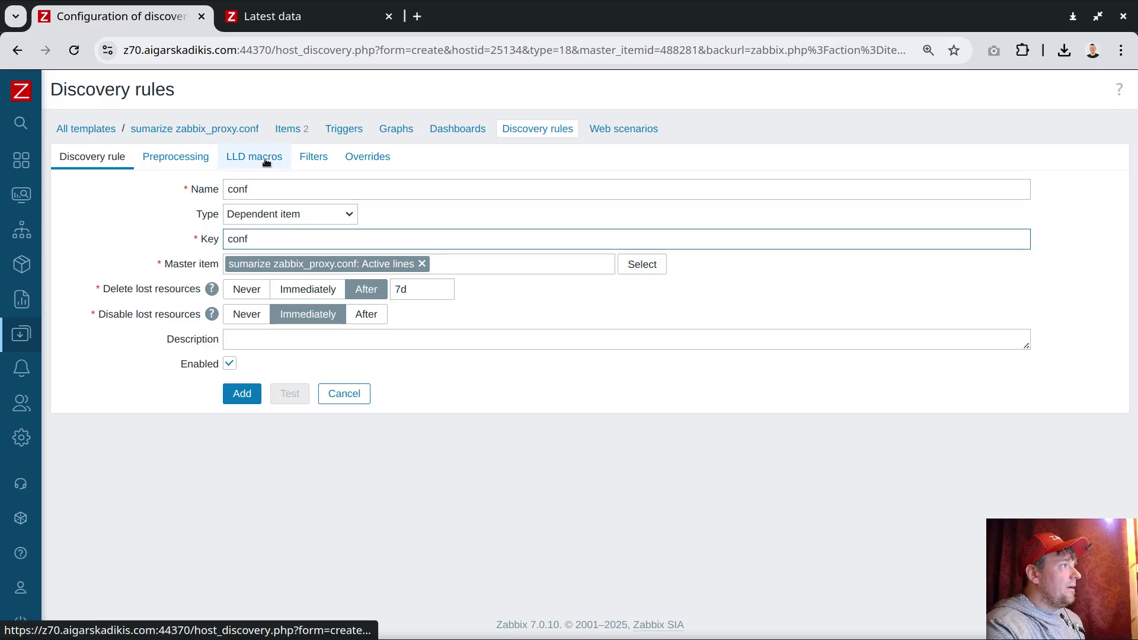
Map the LLD macro {#SETTING} to the JSONPath $.['setting'] in the discovery rule
click(239, 157)
click(284, 220)
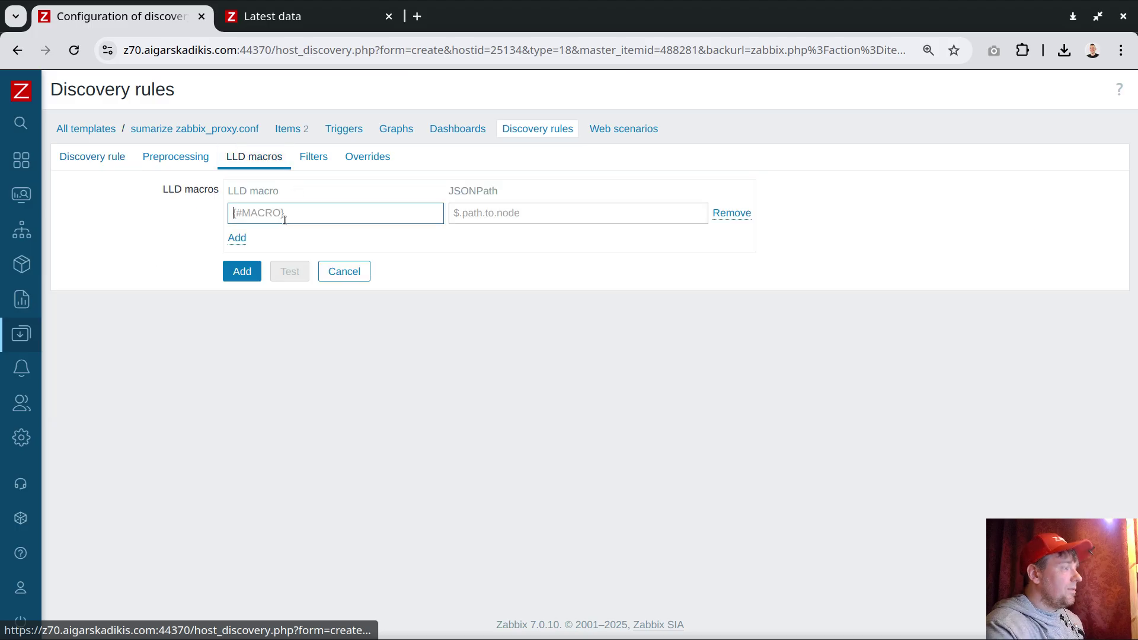
text({#SETTING)
click(480, 216)
text($.[')
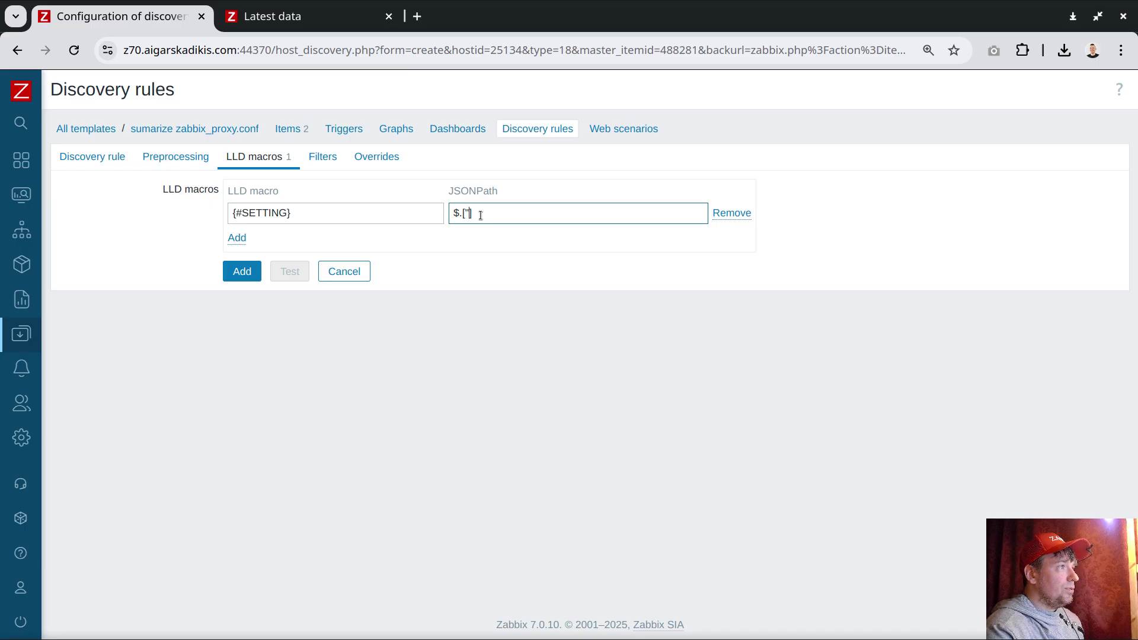
text(setting)
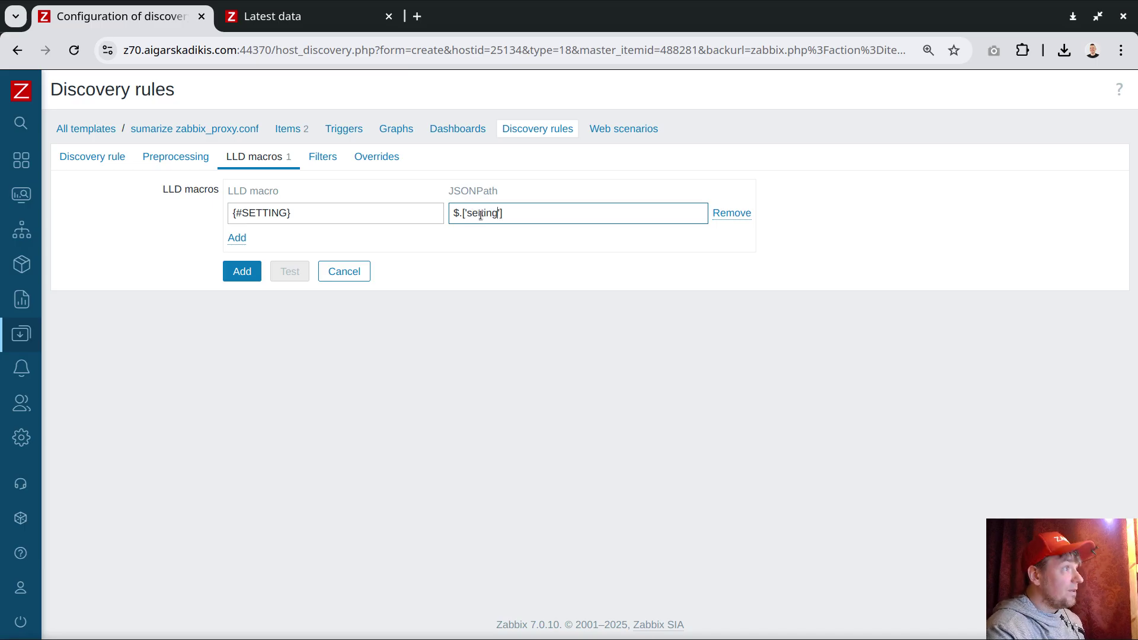
text(s)
key(BackSpace)
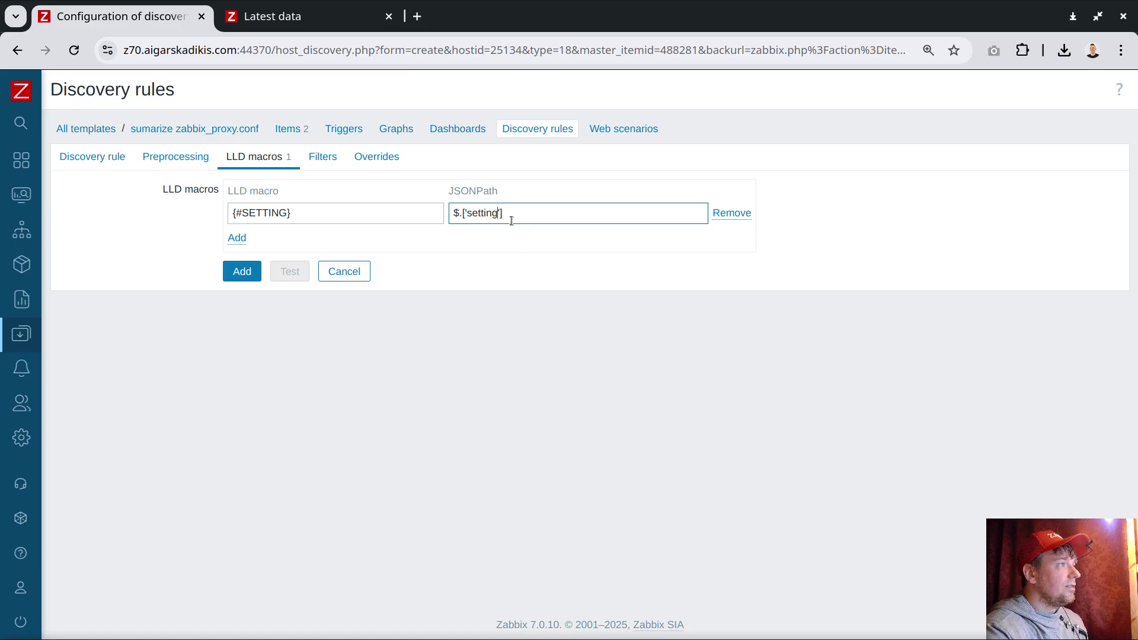
Try the shorter JSONPath $.setting for the {#SETTING} macro and restore $.['setting']
double_click(479, 212)
click(517, 212)
key(ctrl+a)
drag(459, 213, 569, 224)
text(.se)
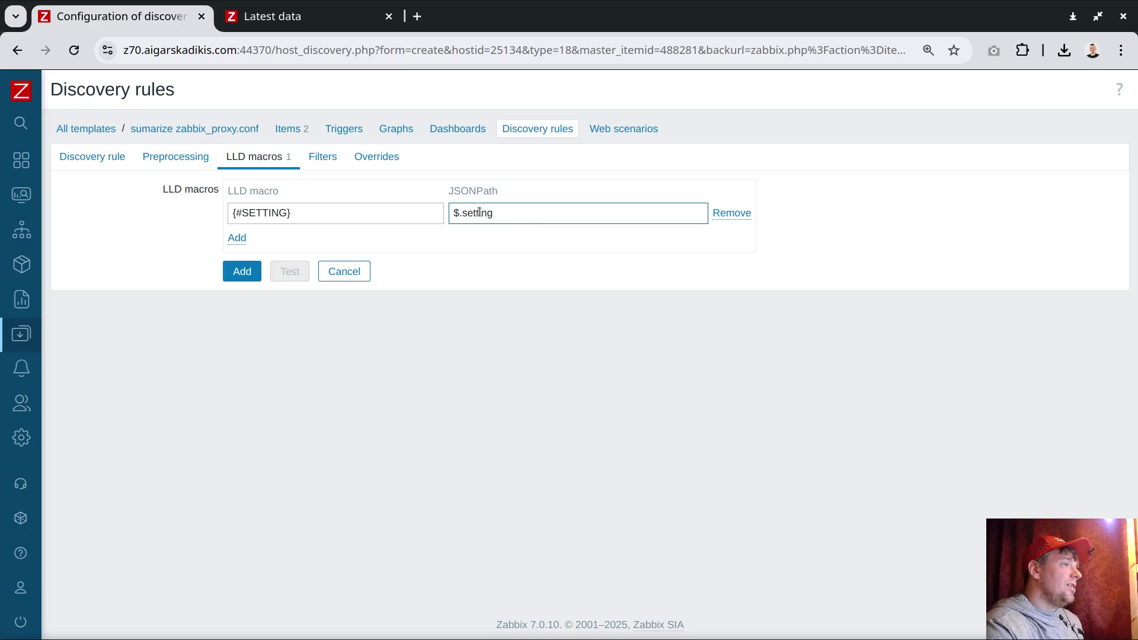
drag(511, 220, 423, 208)
text($.['setting'])
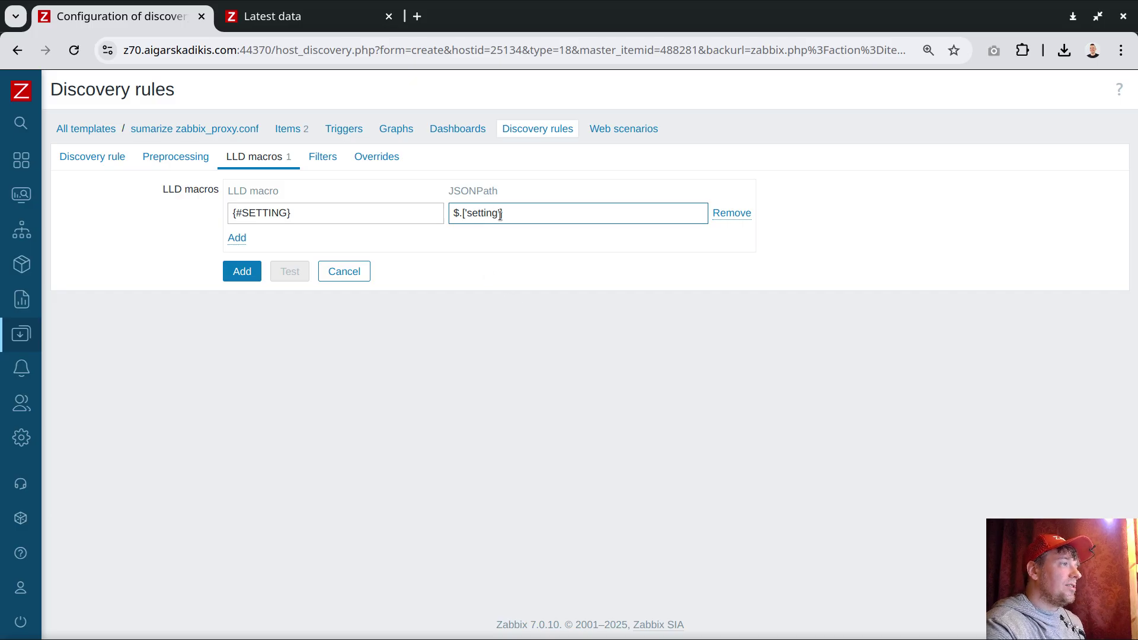
Try a key name containing a space, 'setting element', in the bracketed JSONPath and revert it to $.['setting']
text( element)
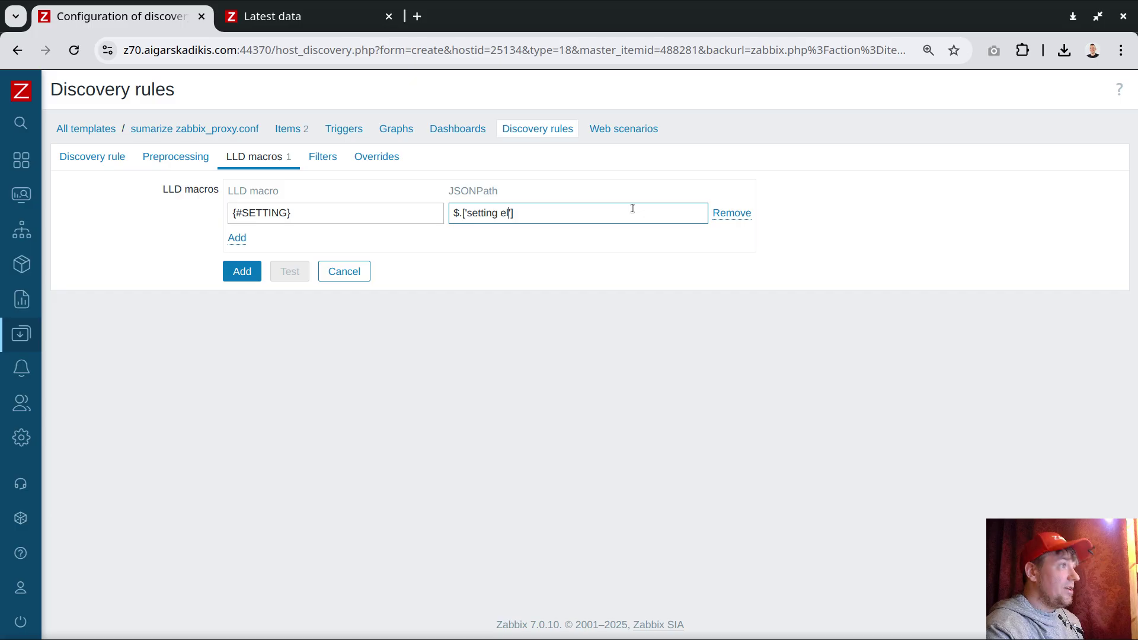
drag(467, 213, 541, 213)
click(482, 213)
double_click(512, 213)
key(BackSpace)
key(BackSpace)
key(ctrl+a)
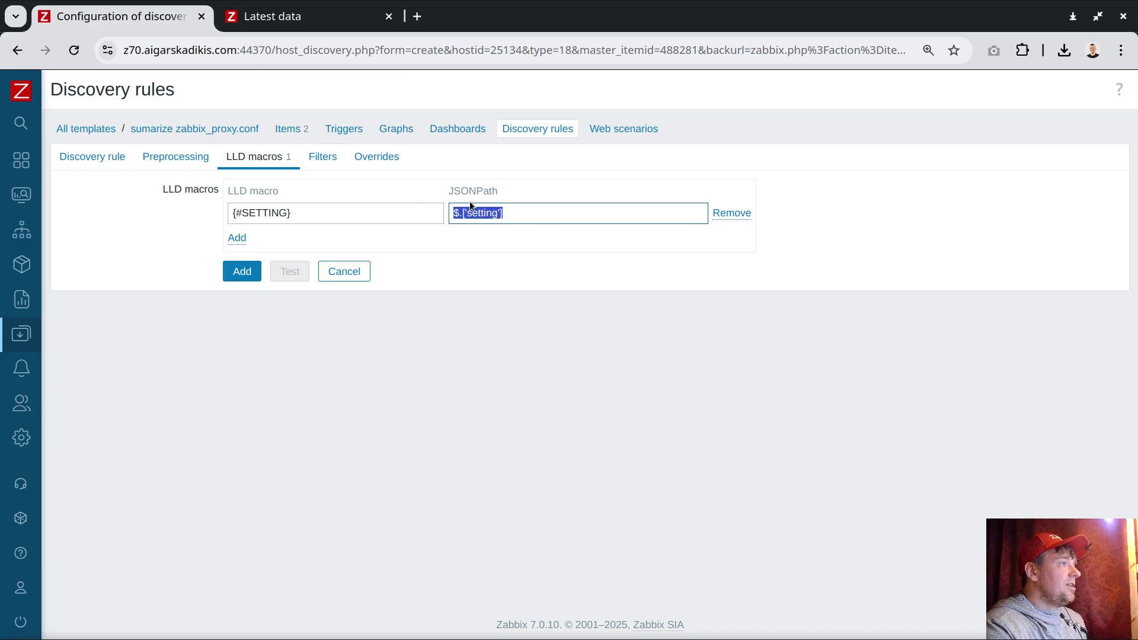
Add the discovery rule to the template and start a new item prototype under conf
click(250, 261)
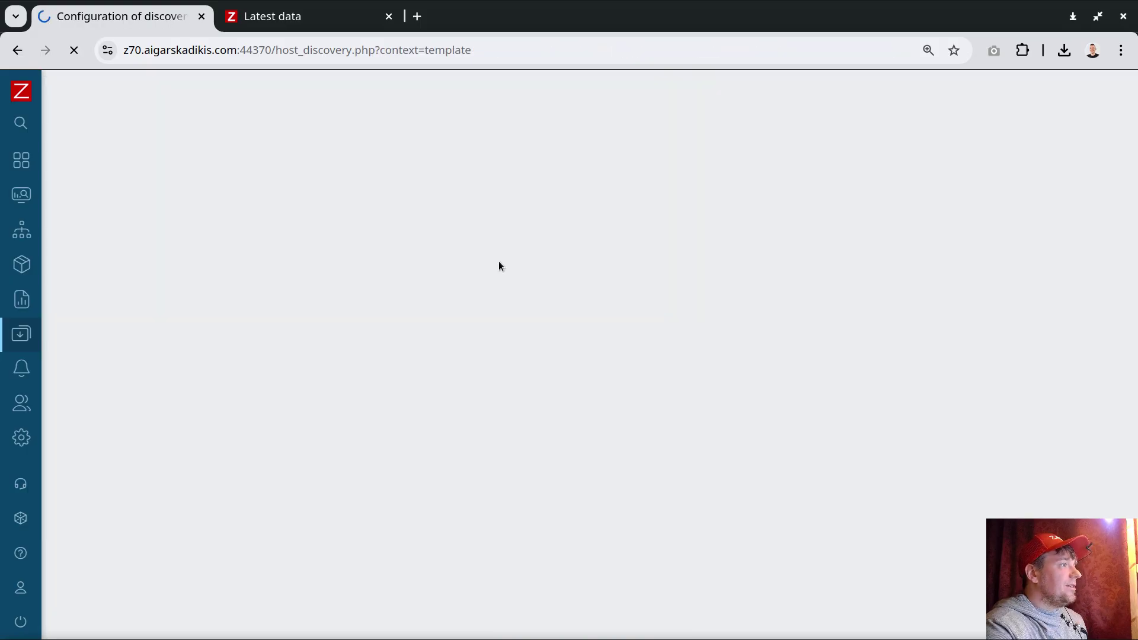
click(534, 189)
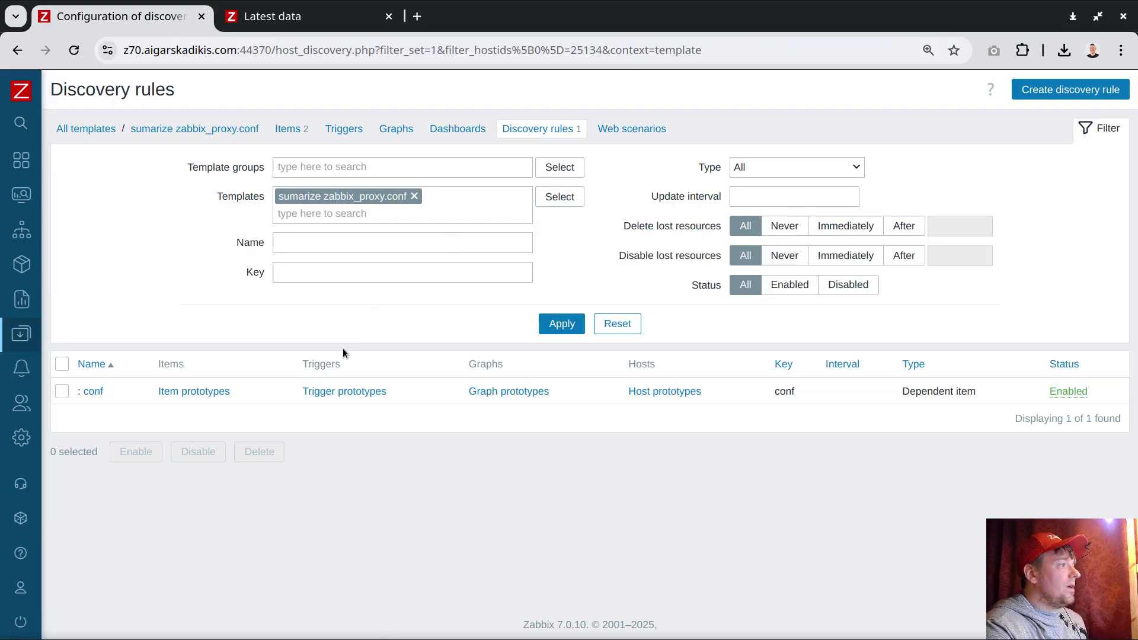
click(212, 393)
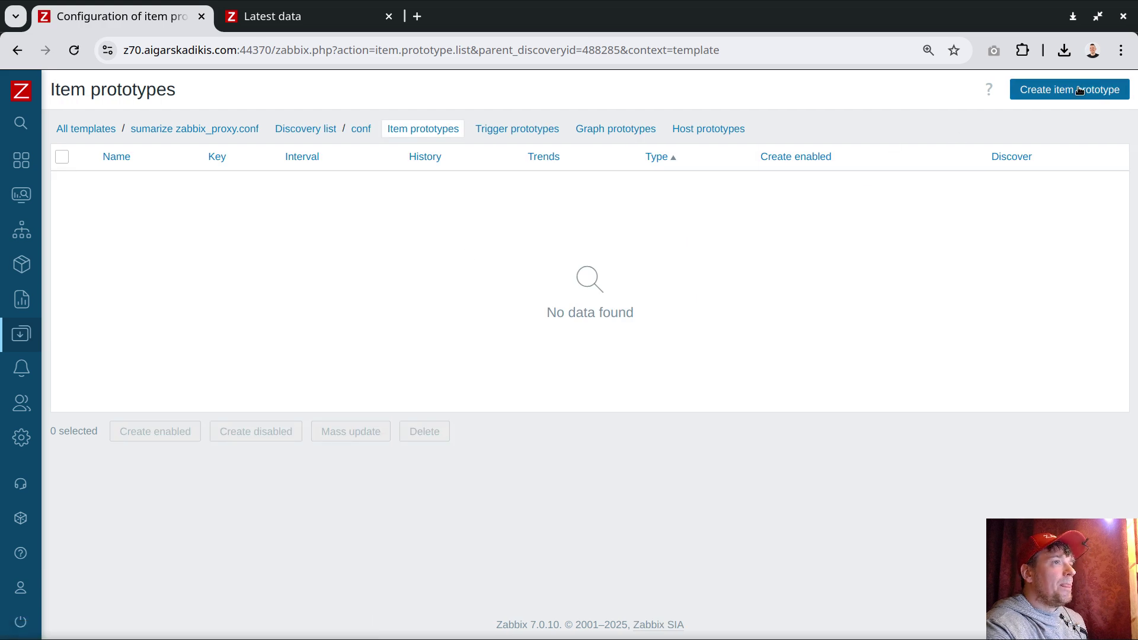
click(1078, 89)
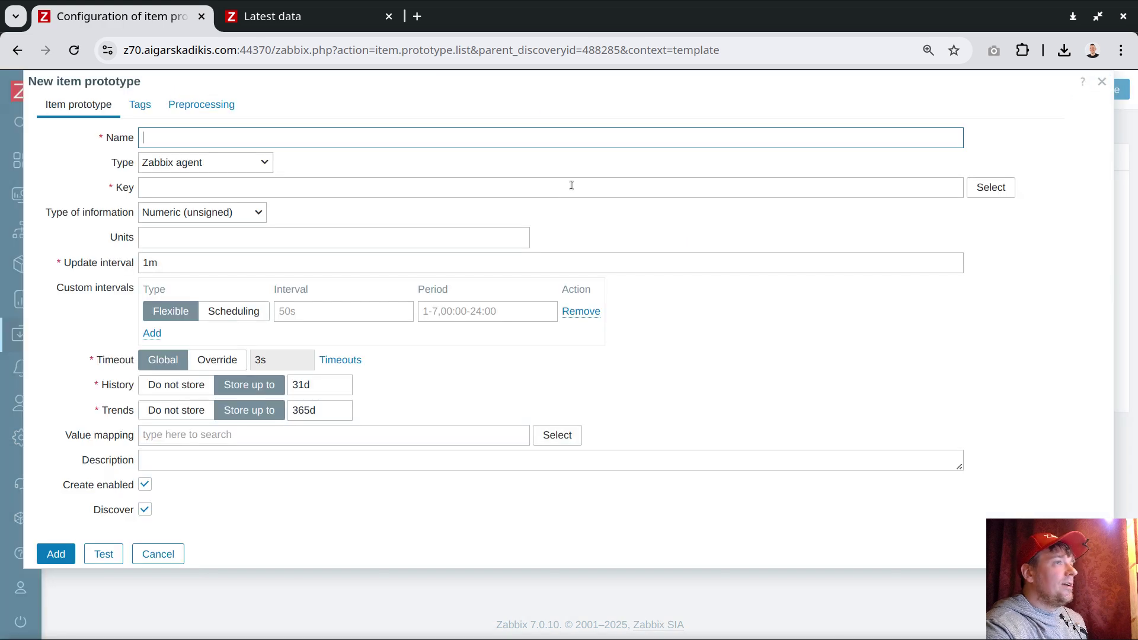
Set the item prototype's type to Dependent item with Active lines as its master item
click(261, 162)
scroll(207, 432, down, 1)
click(213, 431)
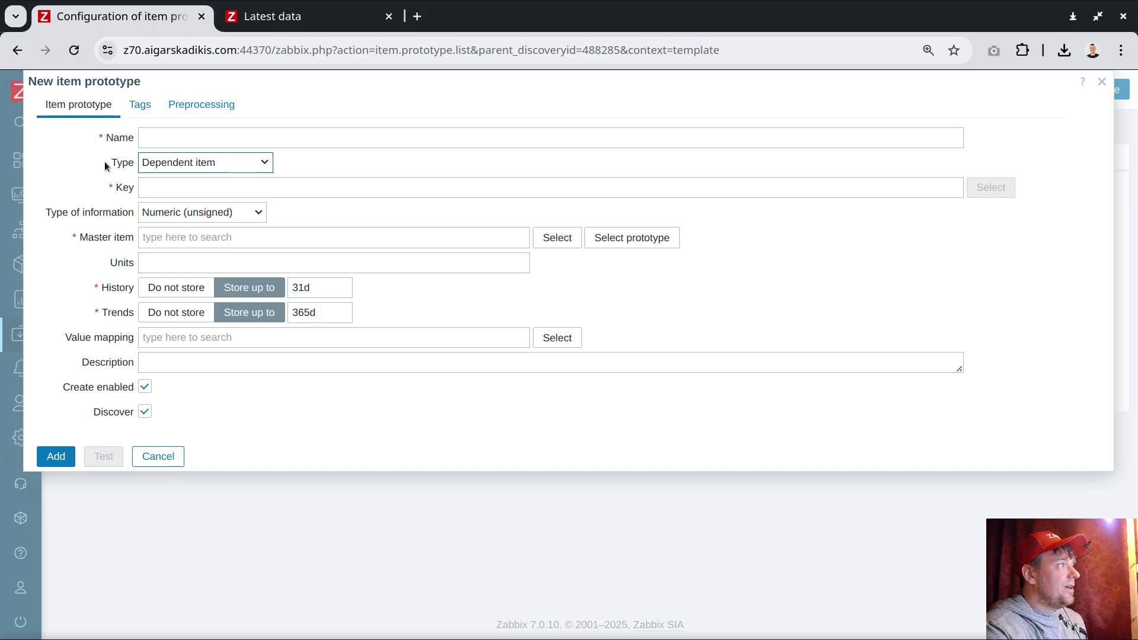
click(557, 237)
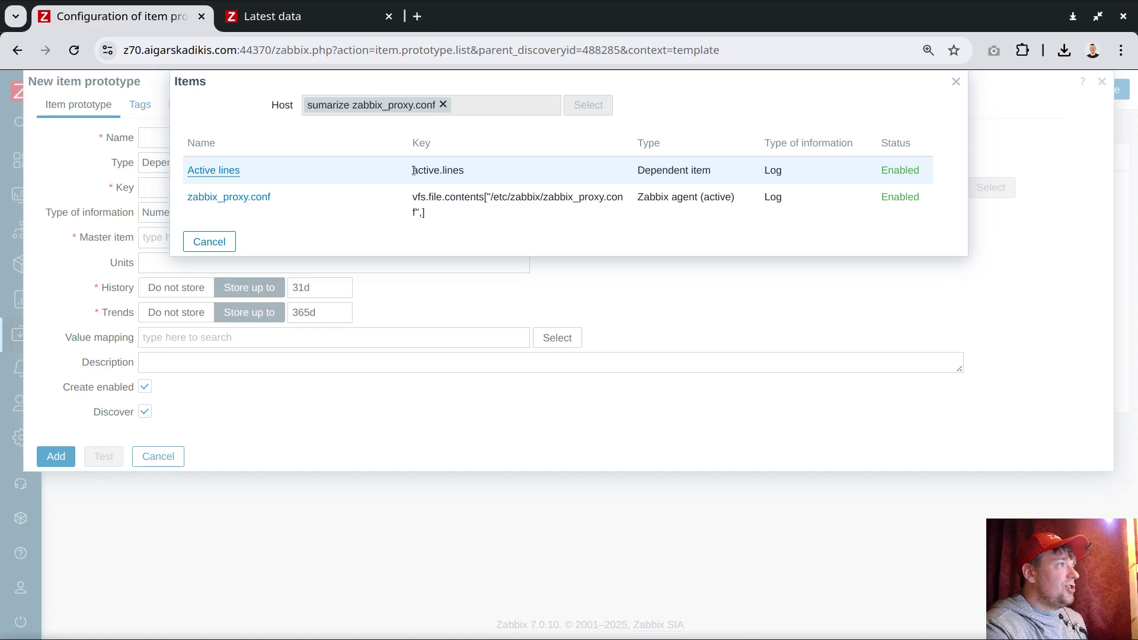
drag(413, 198, 439, 211)
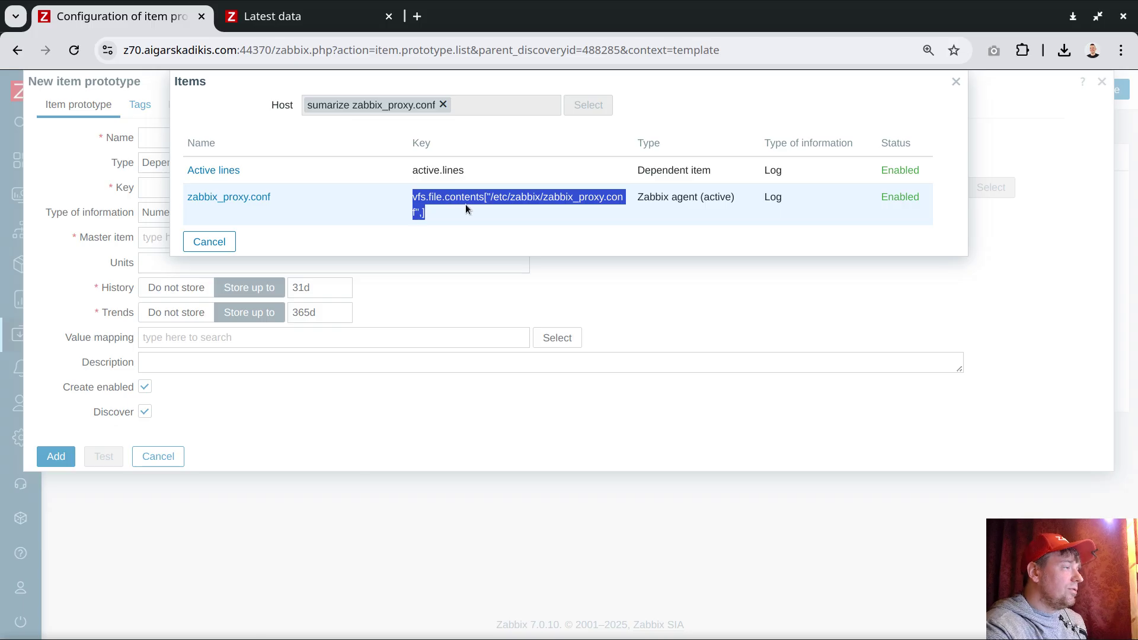
click(214, 171)
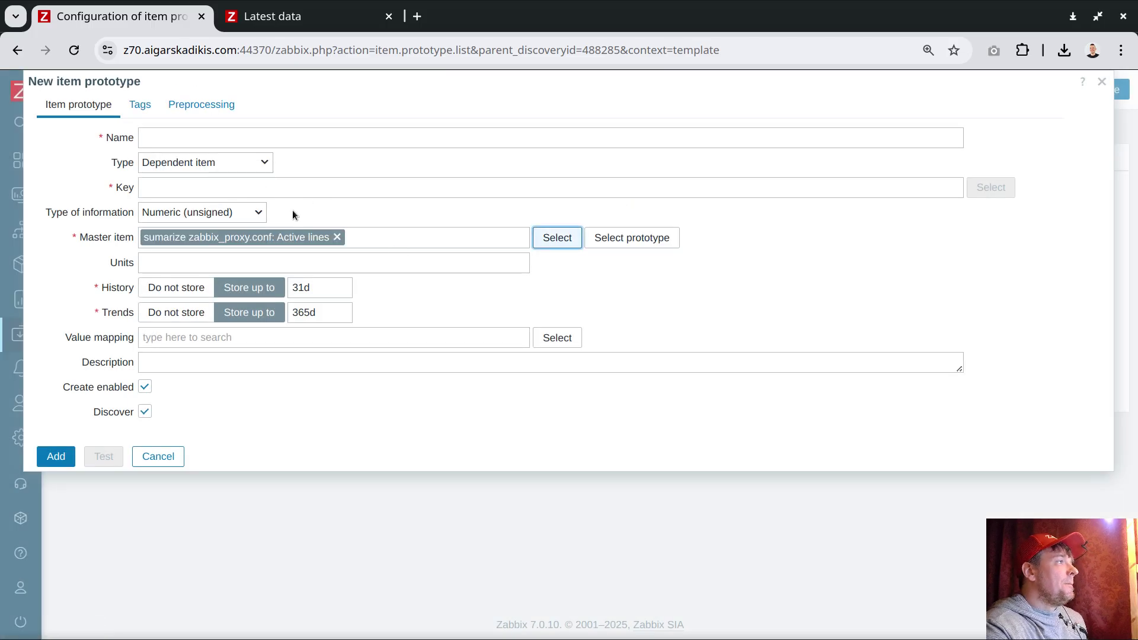
Set the item prototype's key to setting[{#SETTING}]
click(196, 187)
text(setting[)
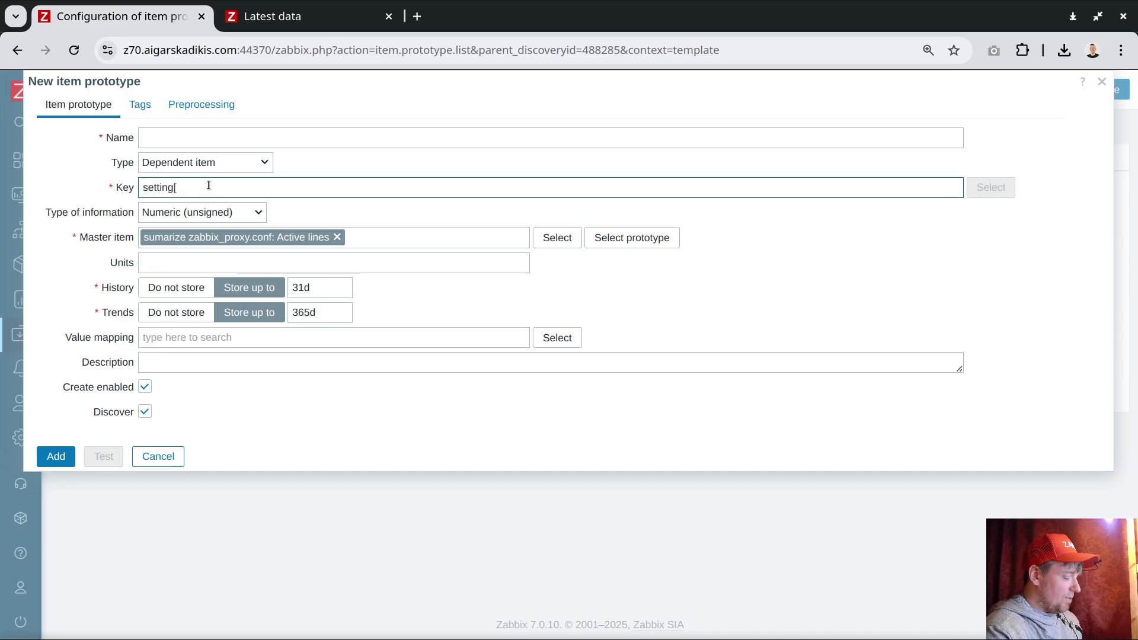
text({#SETTING})
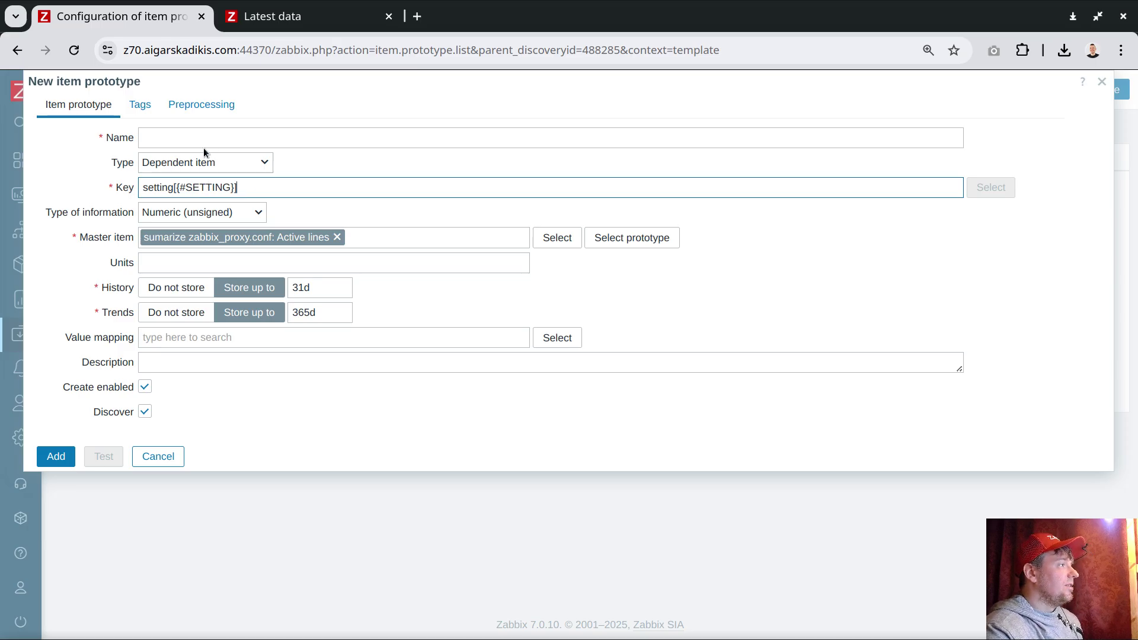
Name the item prototype {#SETTING}, reusing the macro from its key
drag(177, 187, 235, 188)
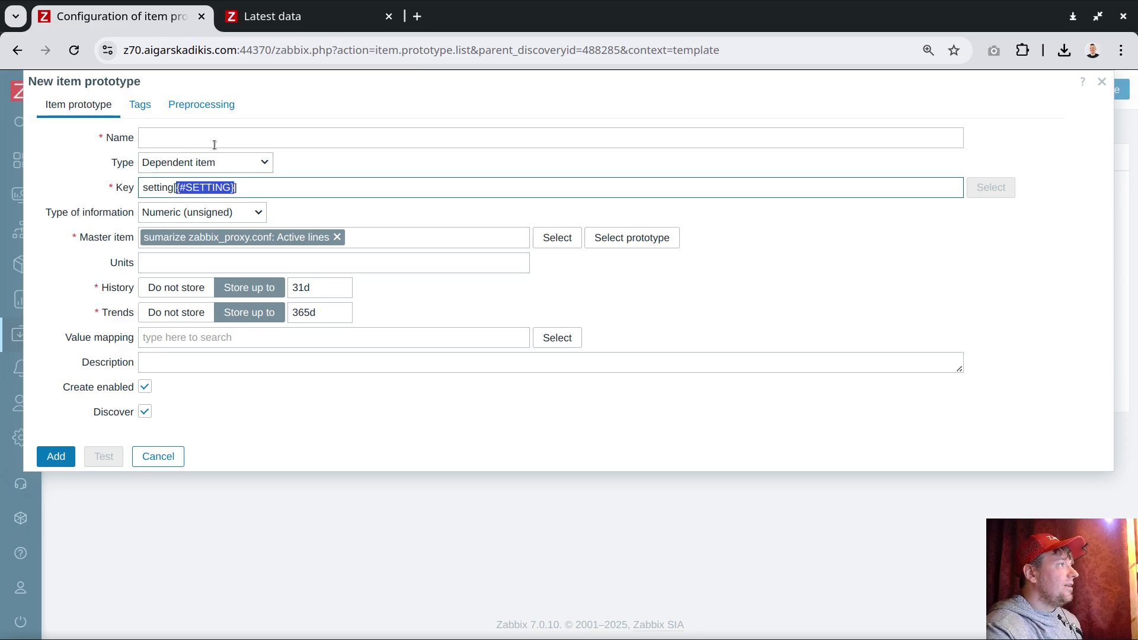
key(ctrl+c)
click(373, 136)
key(ctrl+v)
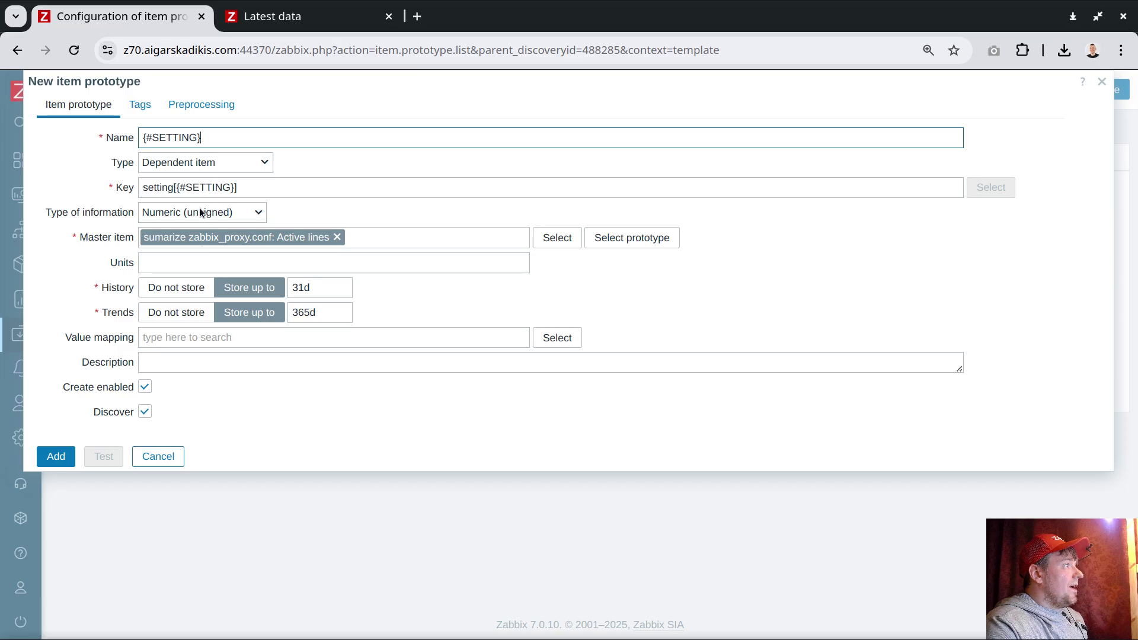
Tag the item prototype with the name conf and the value zabbixproxy
click(137, 107)
click(191, 193)
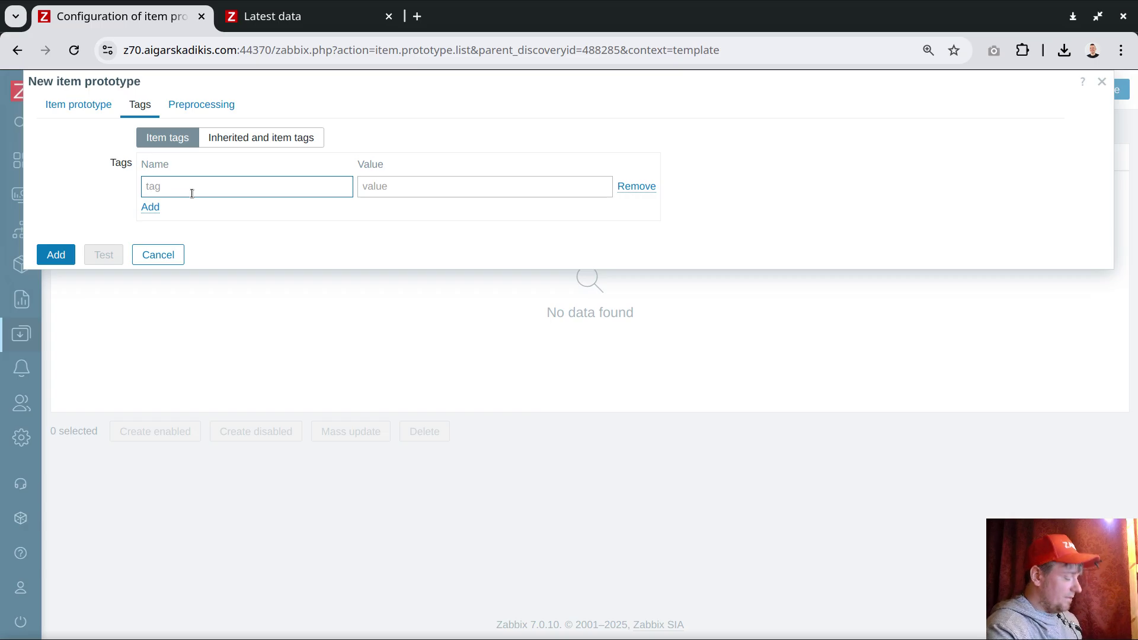
text(cont)
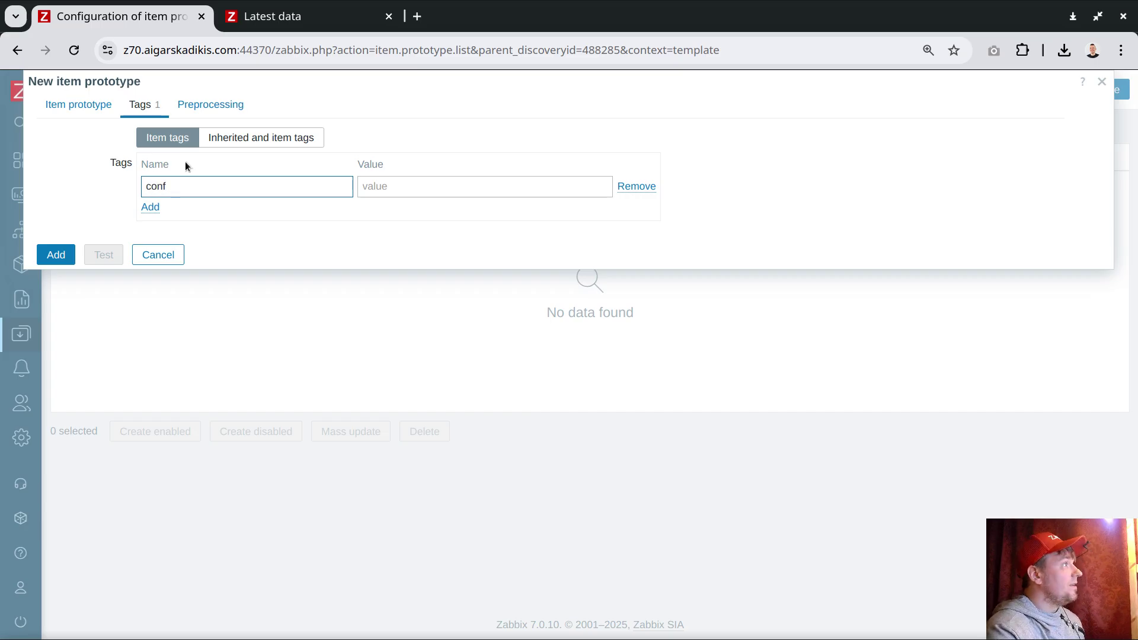
click(406, 188)
text(zabbixproxy)
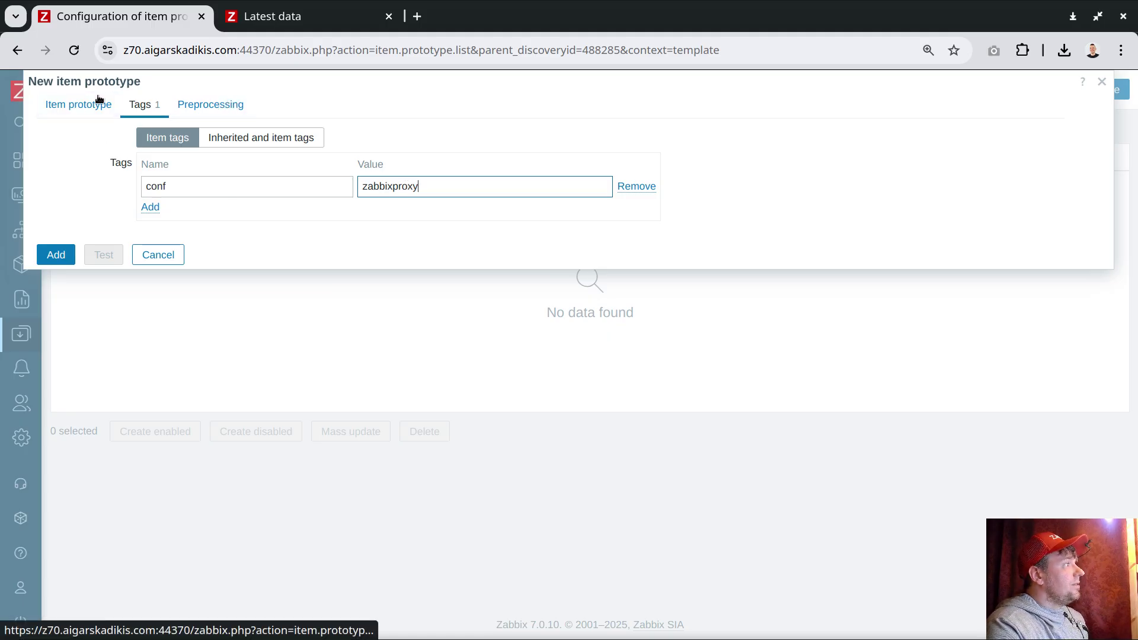
Add a JSONPath preprocessing step to the item prototype and start entering its parameter
click(199, 105)
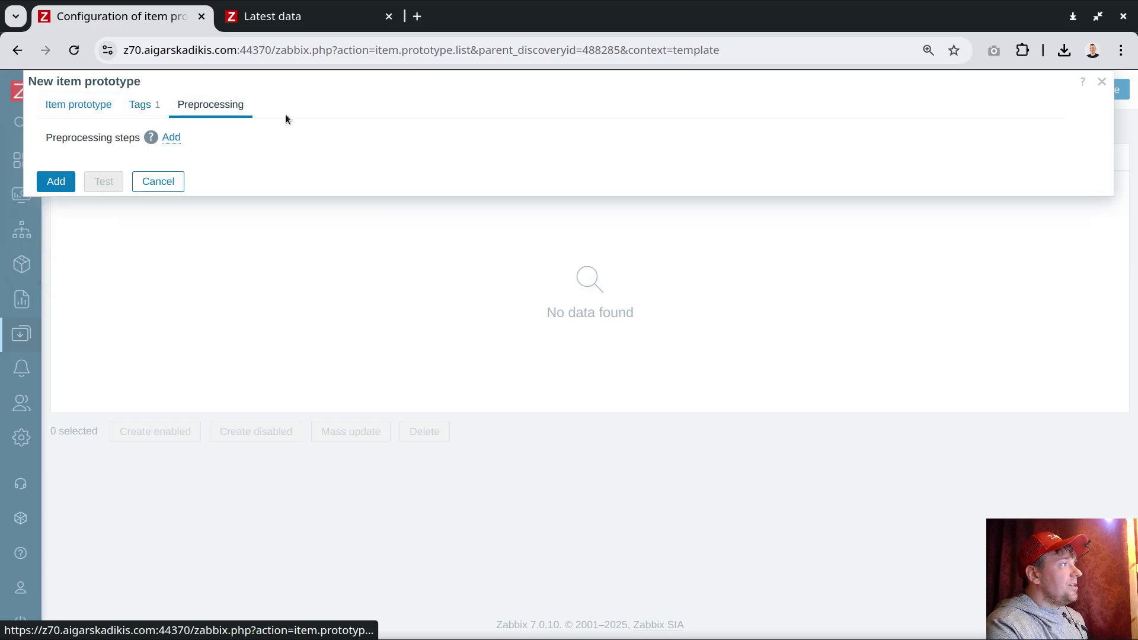
click(171, 138)
click(227, 157)
click(251, 352)
click(458, 162)
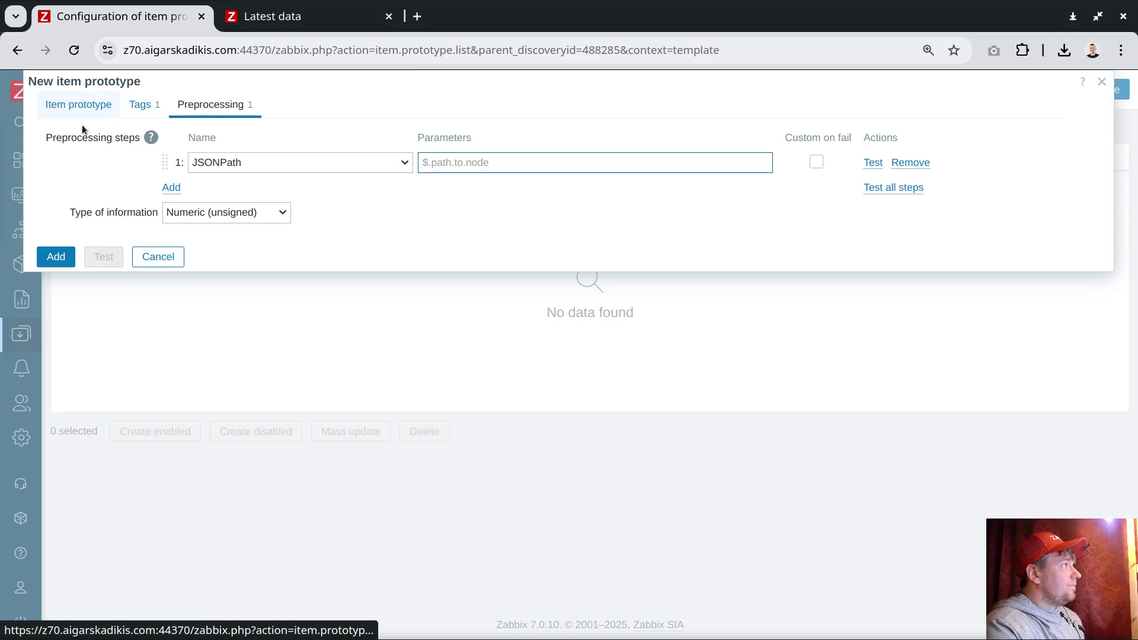
click(80, 106)
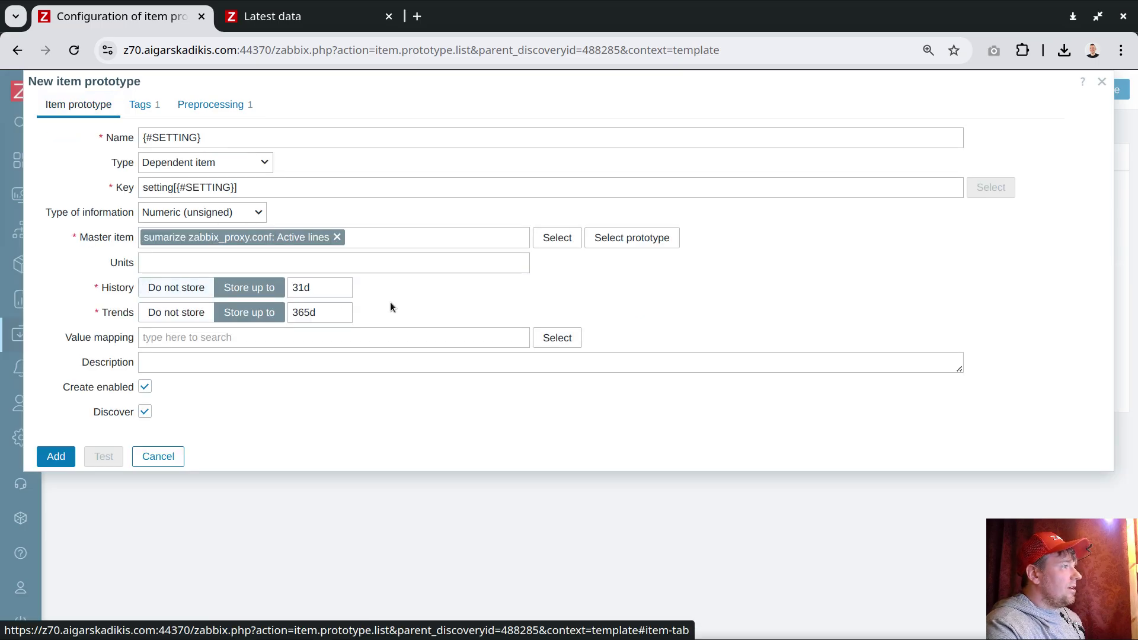
click(210, 107)
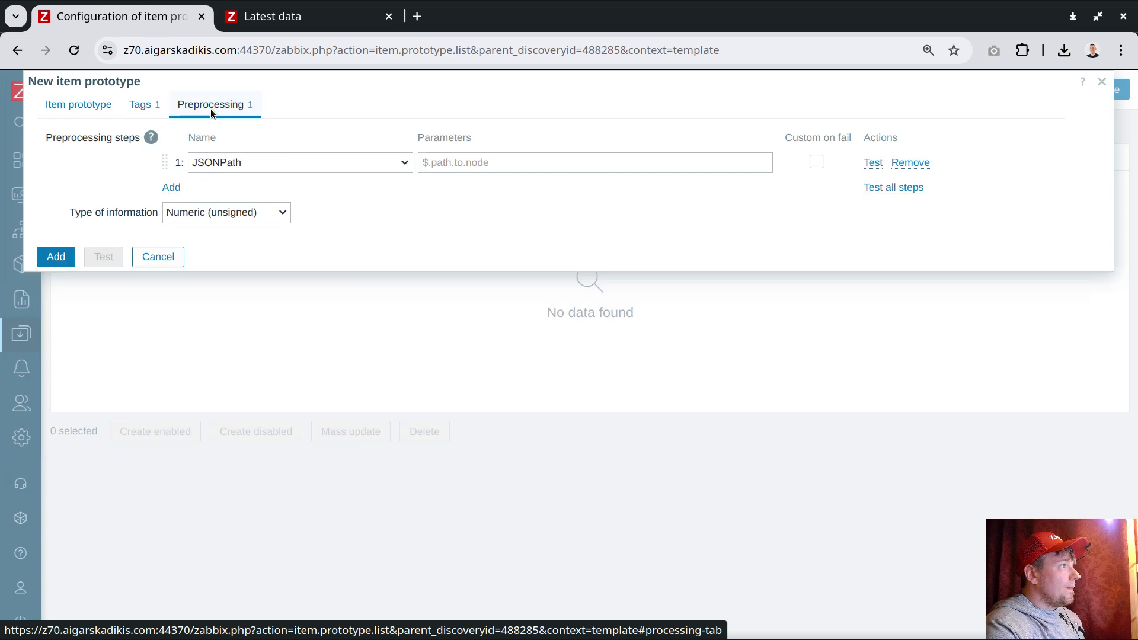
click(461, 162)
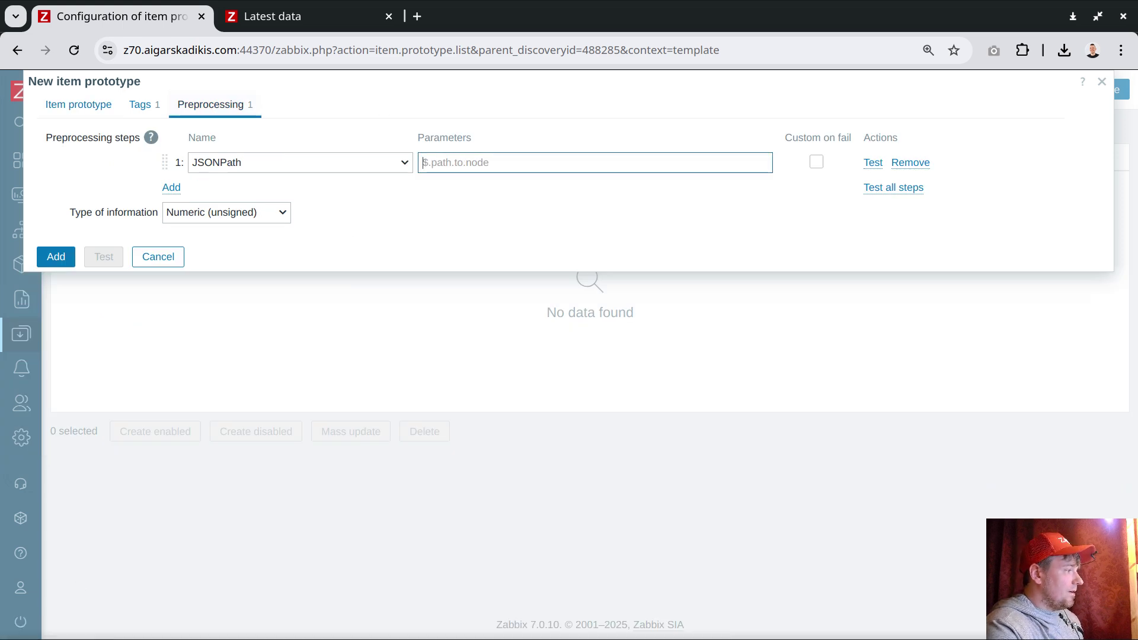
Open zbx_export_templates.yaml from the Documents folder in Geany and locate the item prototype's JSONPath preprocessing parameter
mouse_move(278, 435)
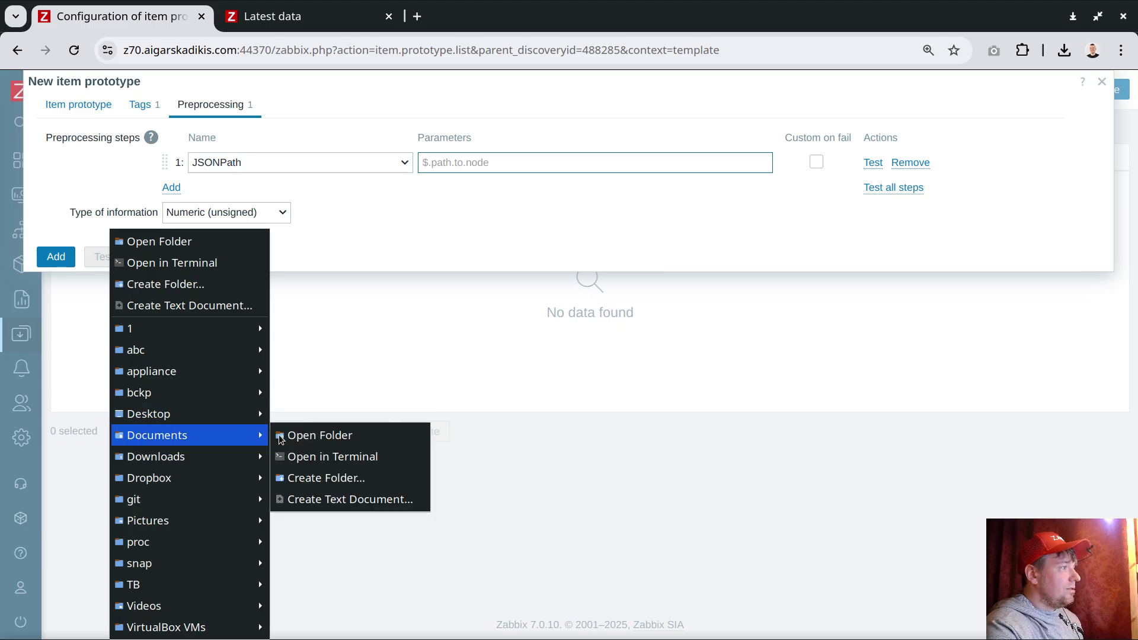
click(320, 438)
right_click(67, 119)
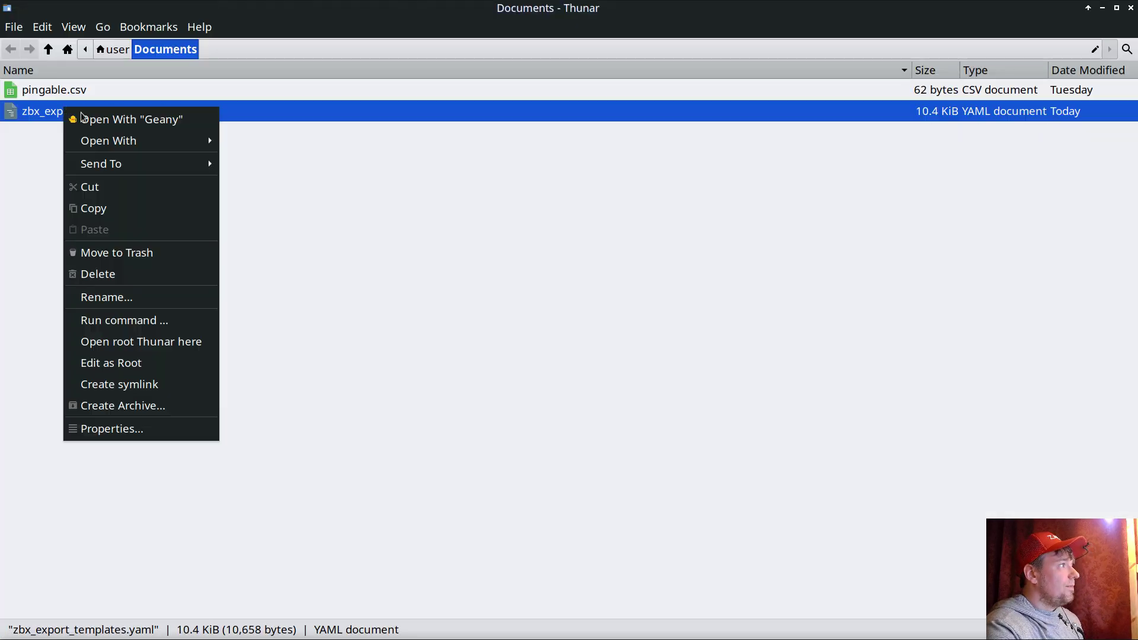
click(142, 118)
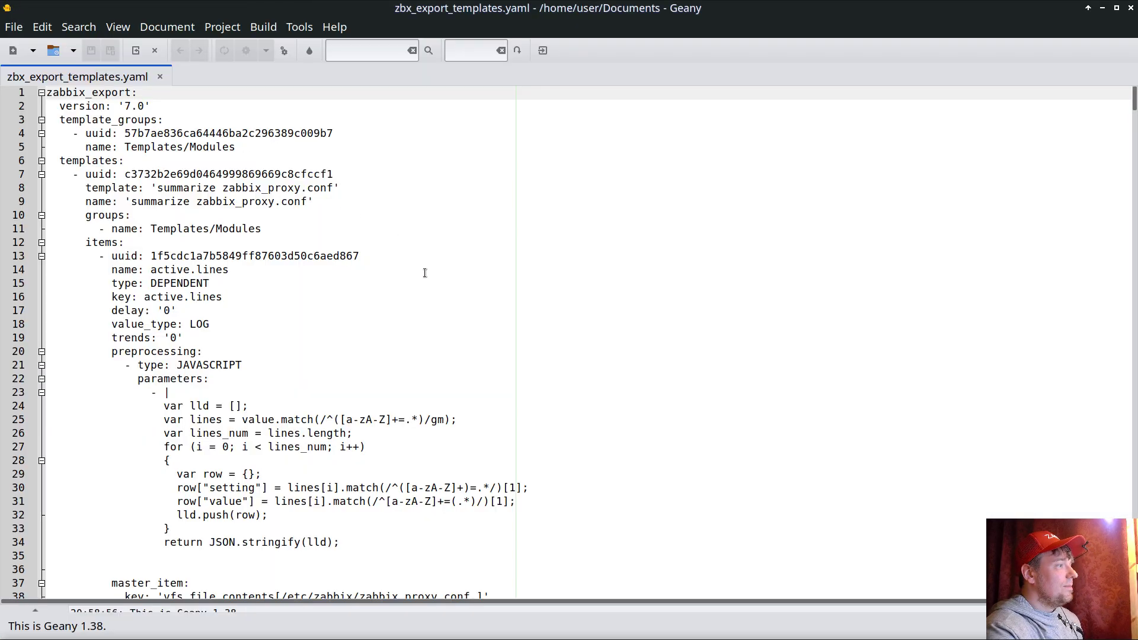
scroll(429, 296, down, 10)
scroll(429, 299, up, 1)
scroll(429, 261, down, 4)
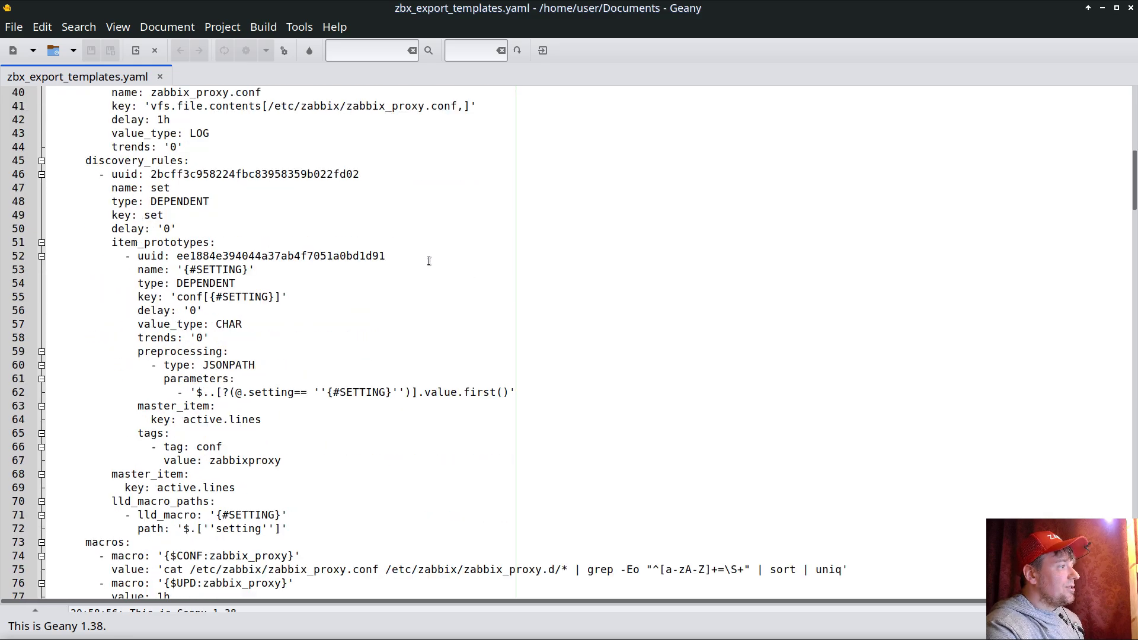
Copy the JSONPath expression $..[?(@.setting== ''{#SETTING}'')].value.first() from the export file into the browser's JSONPath preprocessing parameter
drag(196, 393, 509, 393)
click(1103, 7)
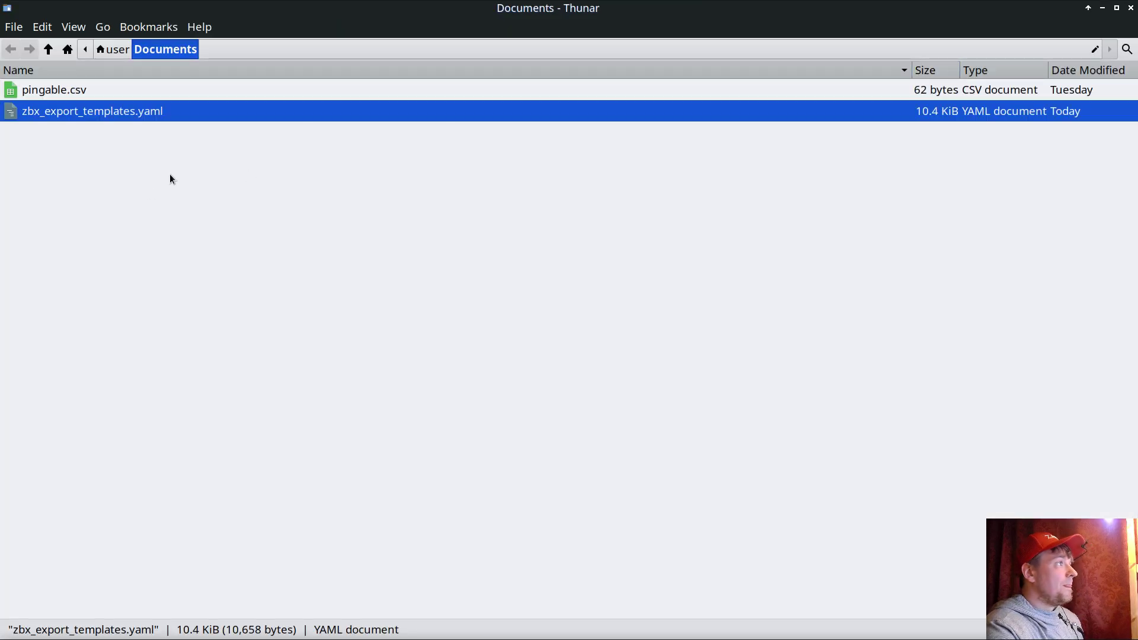
click(753, 629)
key(ctrl+v)
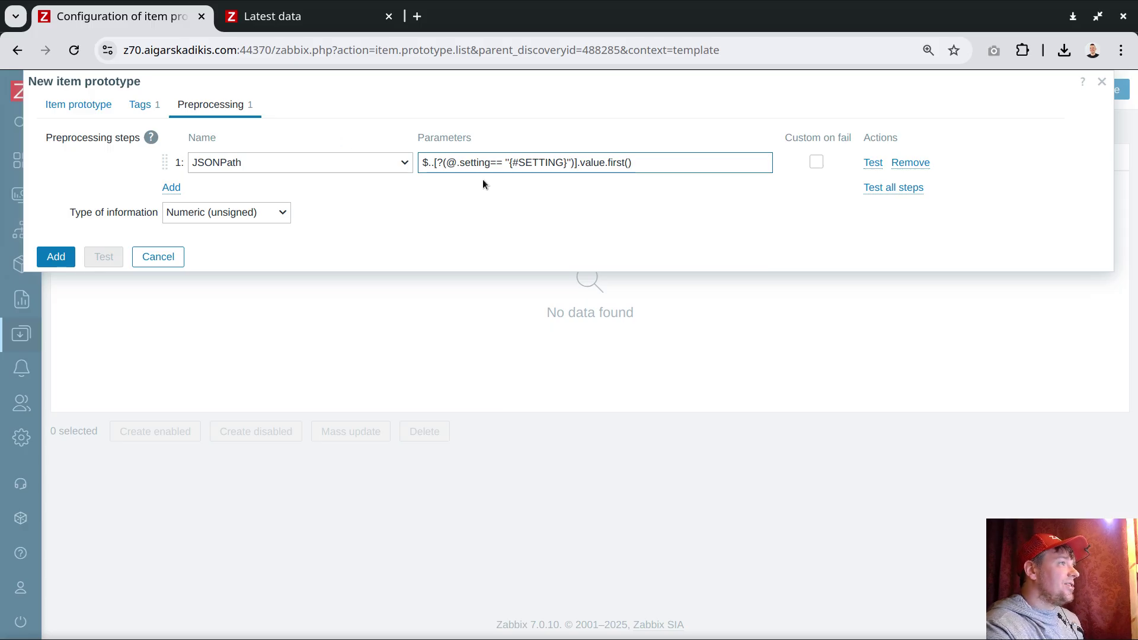
Examine the parts of the JSONPath expression: the setting filter, the {#SETTING} macro, the value field and the first() function
double_click(486, 164)
click(499, 169)
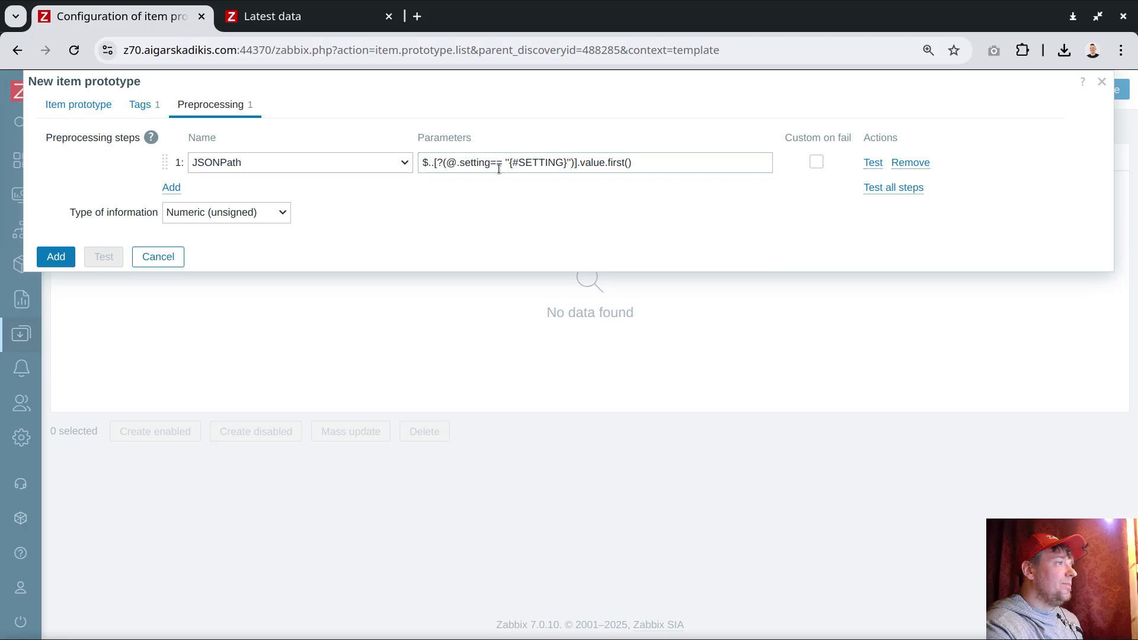
drag(491, 161, 570, 161)
click(457, 162)
text(.)
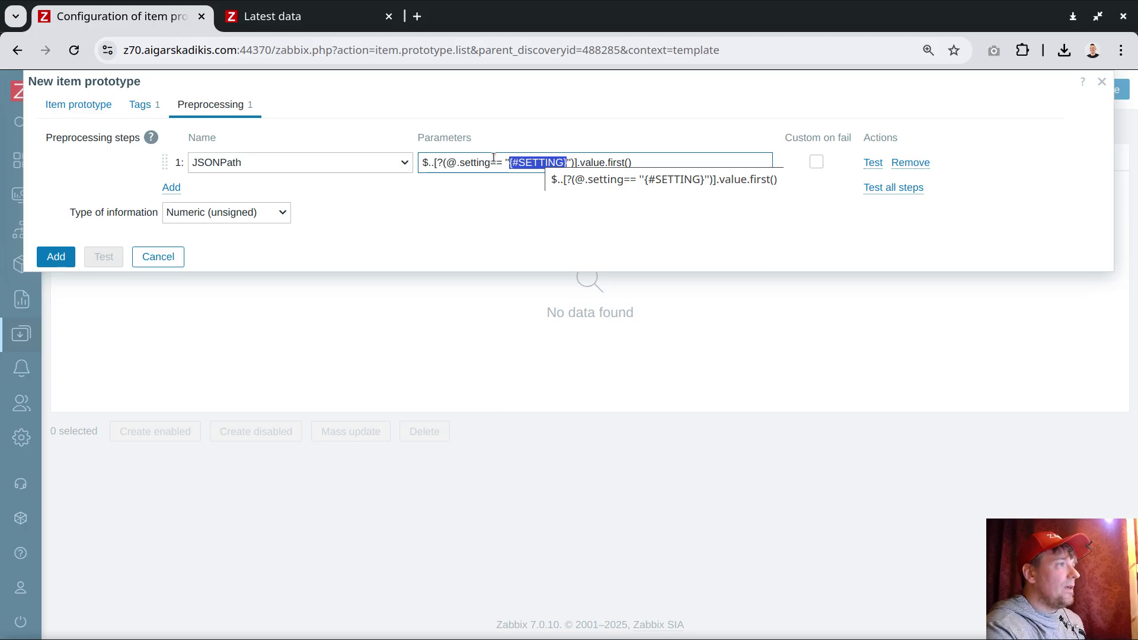
click(659, 165)
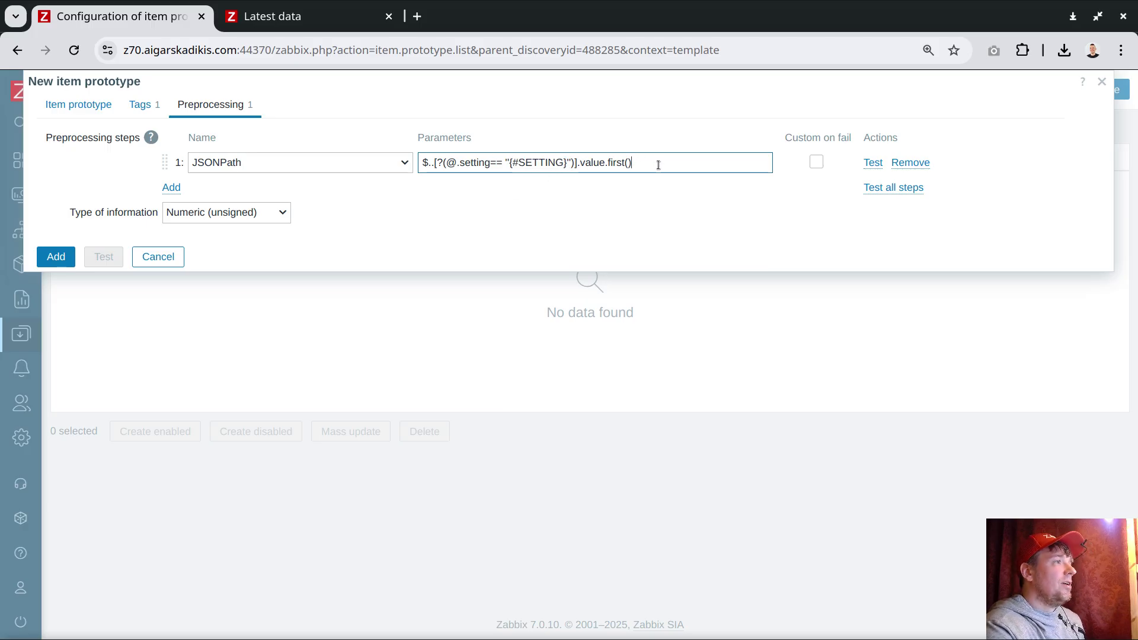
double_click(591, 162)
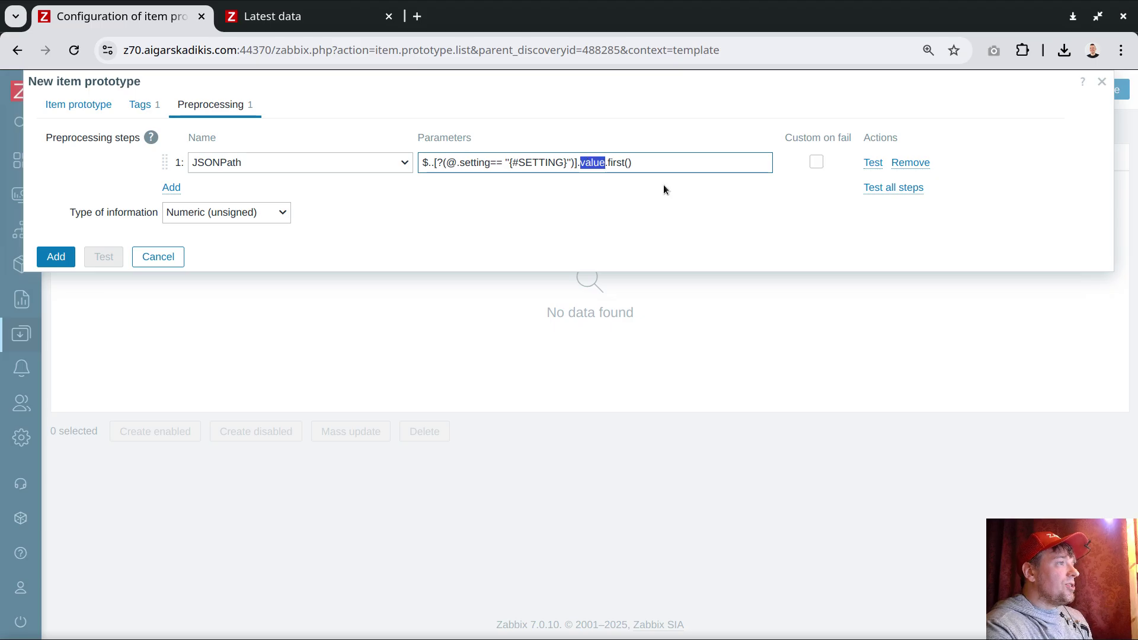
click(600, 163)
double_click(599, 162)
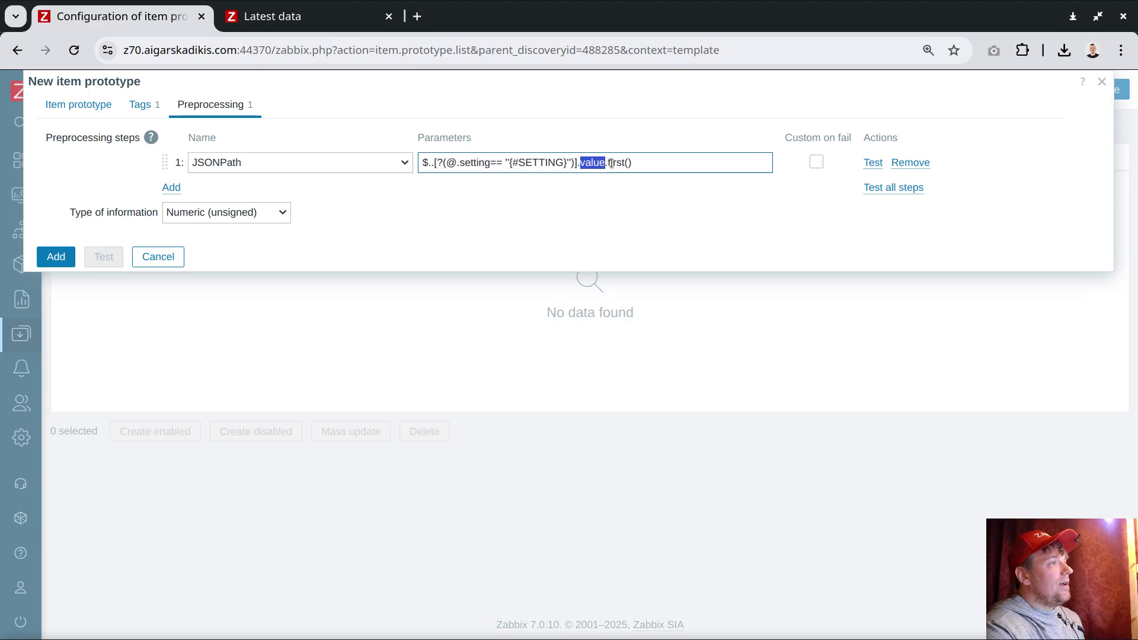
drag(658, 162, 606, 161)
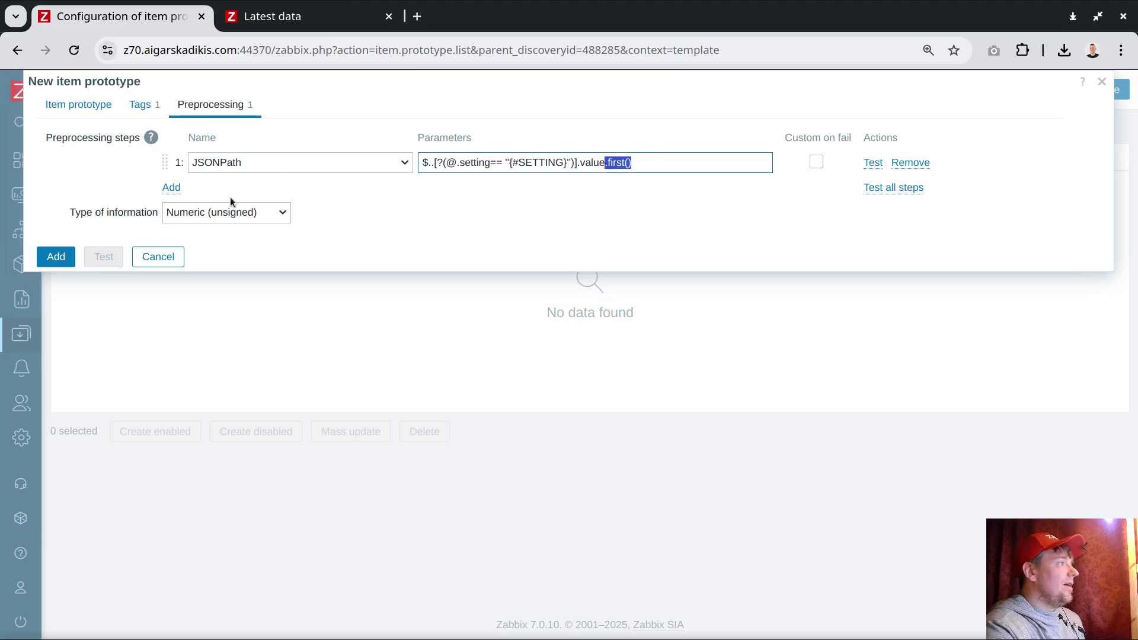
Set the type of information to Character, review the prototype's settings and tags, and add the item prototype
click(215, 214)
click(202, 269)
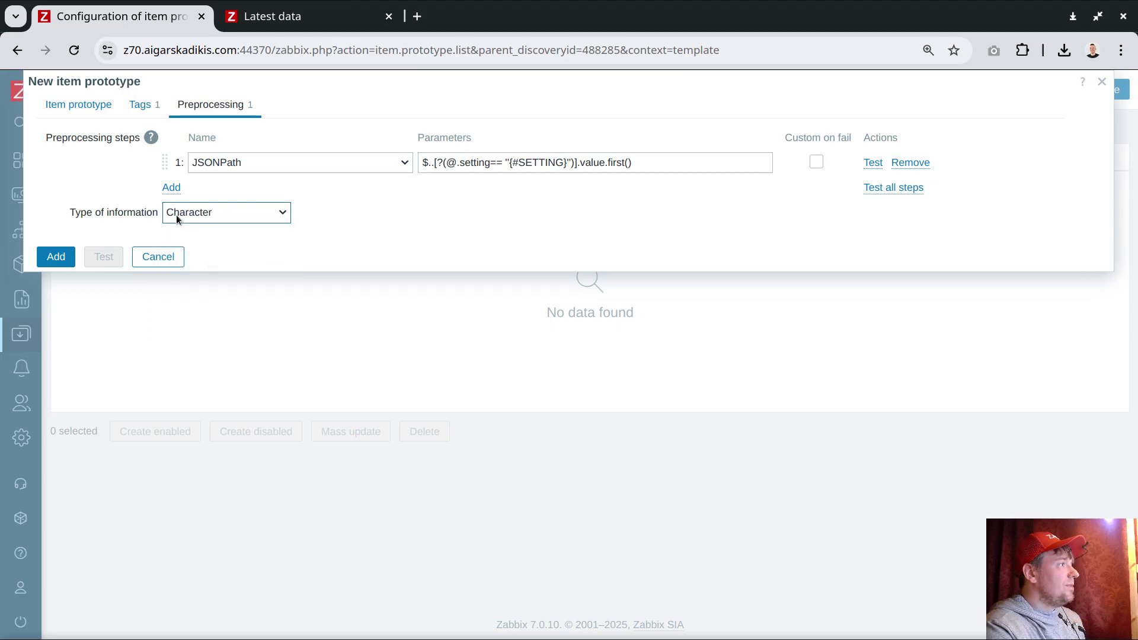
click(84, 104)
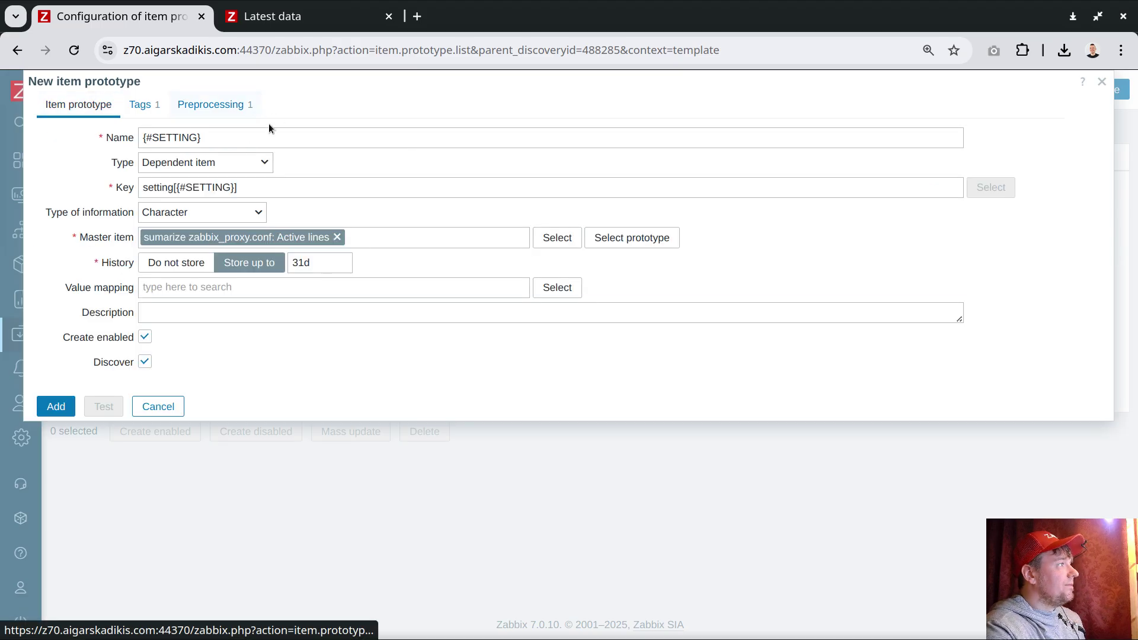
click(153, 110)
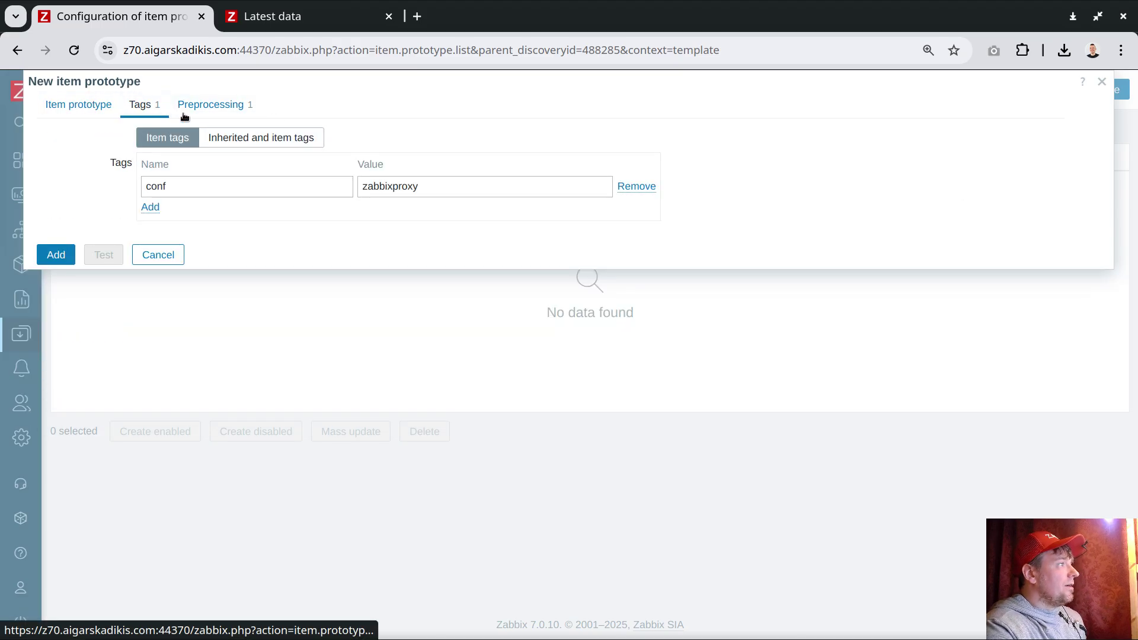
click(74, 108)
click(59, 408)
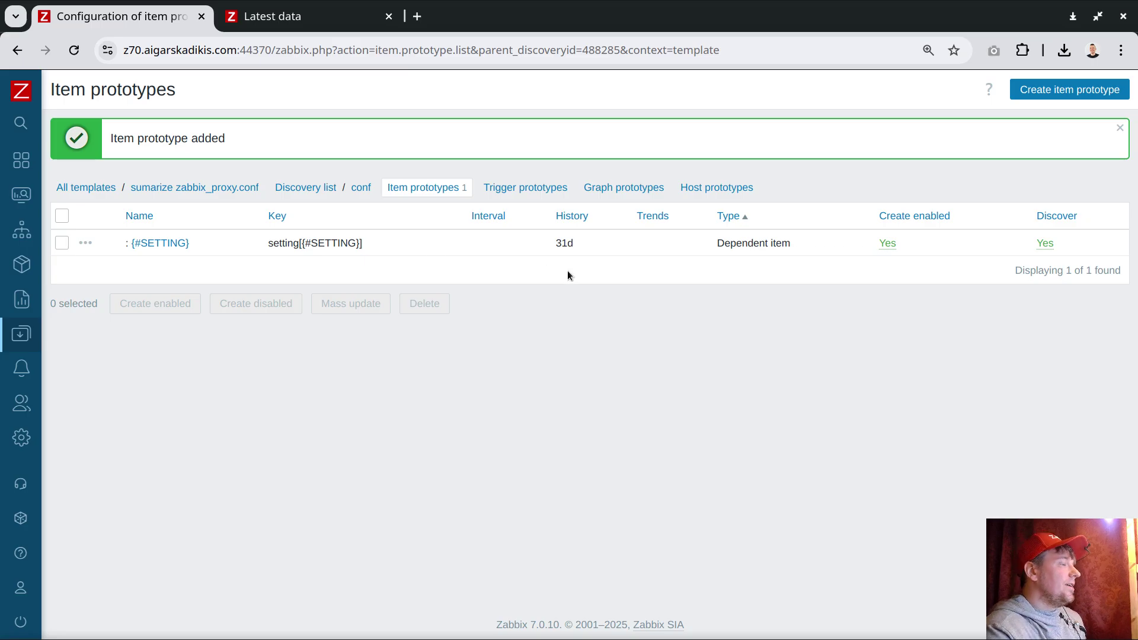
Open the template's items list and check the update interval of the zabbix_proxy.conf item
click(311, 188)
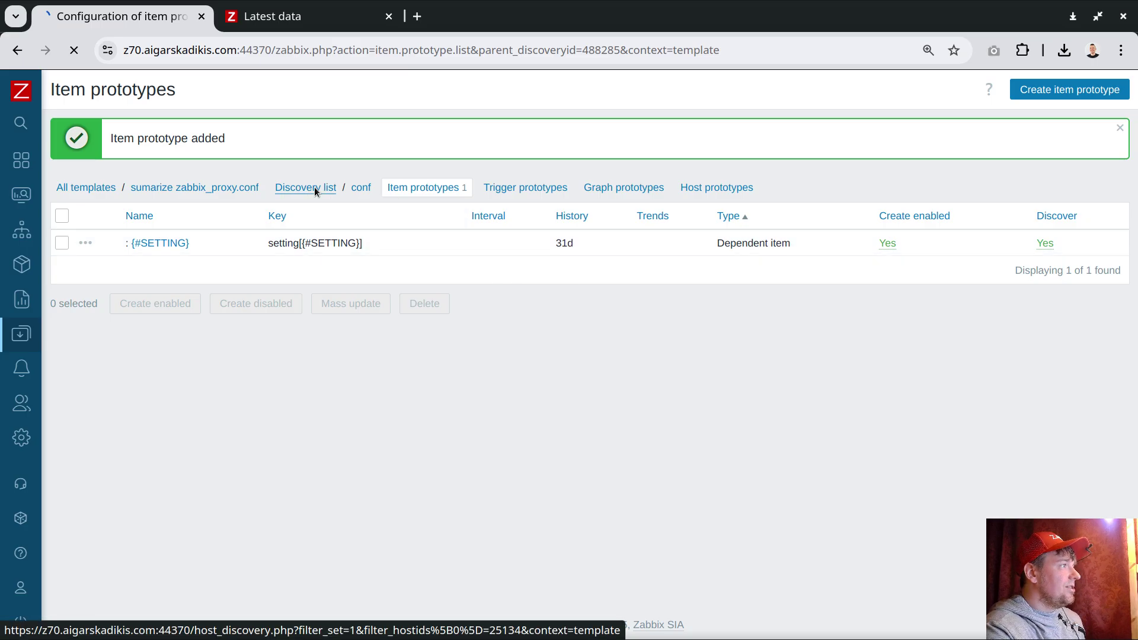
click(292, 131)
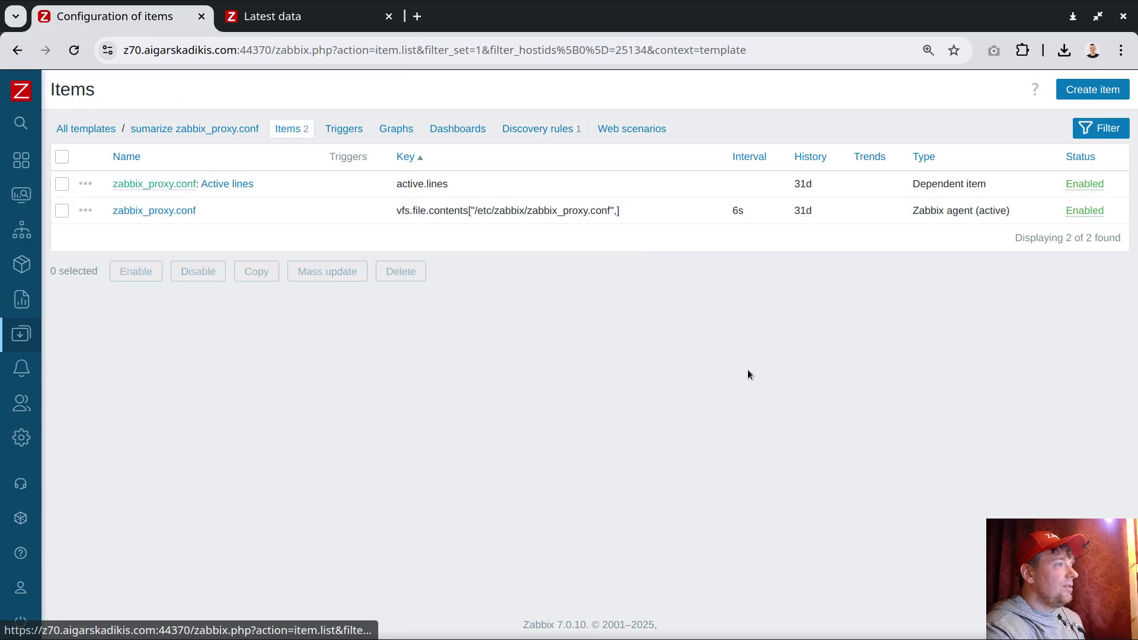
double_click(737, 211)
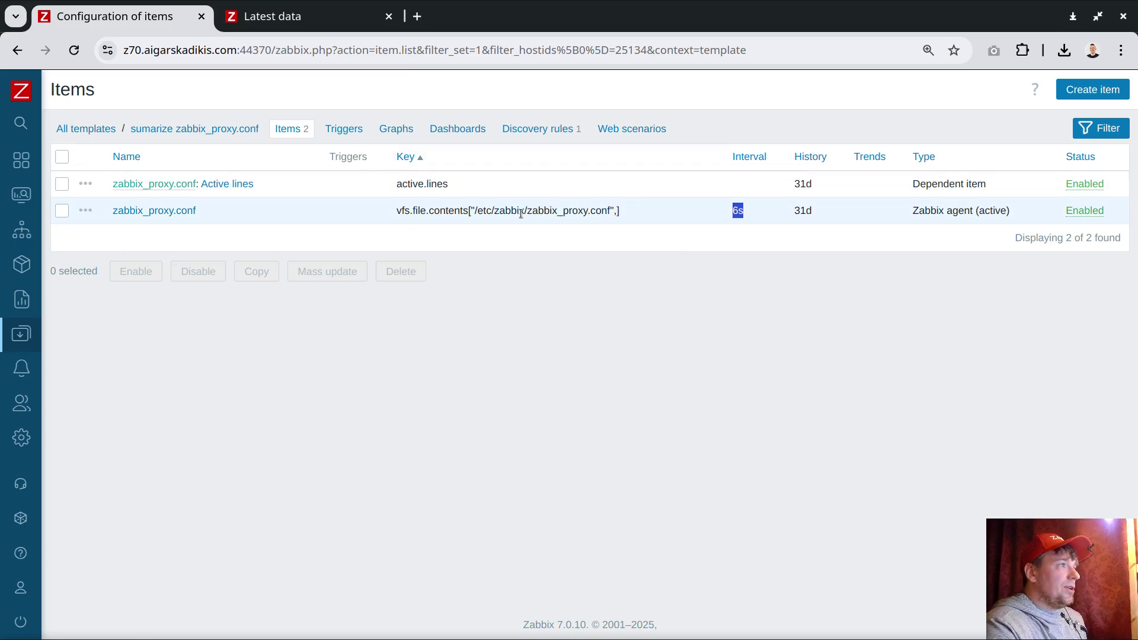
Filter Latest data by the tag conf containing zabbixproxy to look for the discovered setting items
click(290, 17)
click(593, 198)
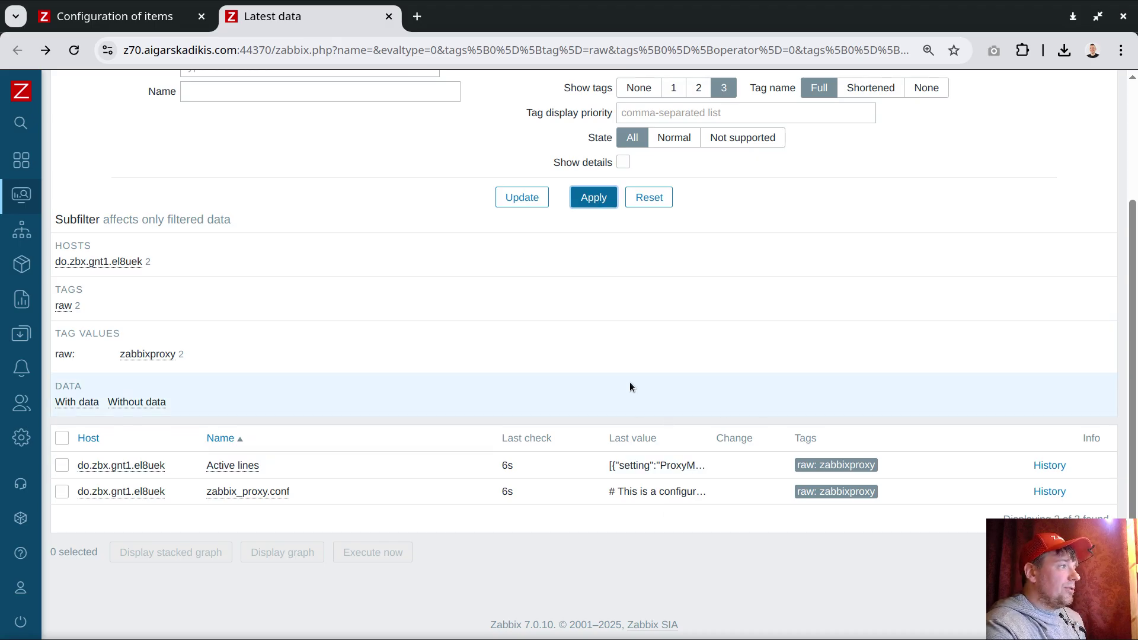
scroll(629, 385, up, 3)
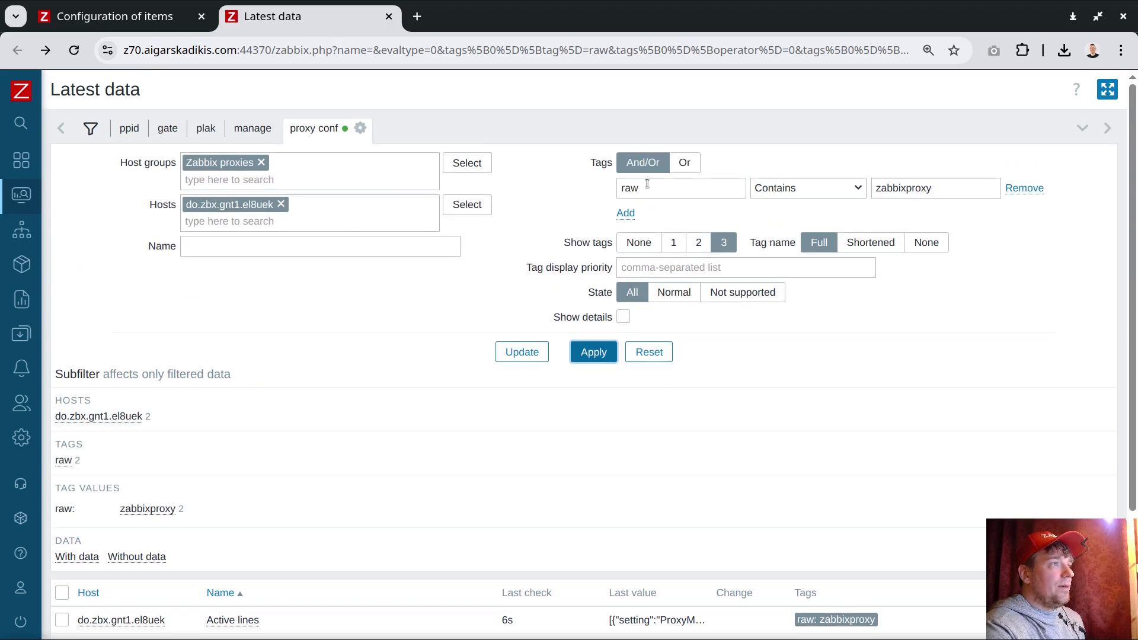
drag(681, 188, 518, 193)
text(conf)
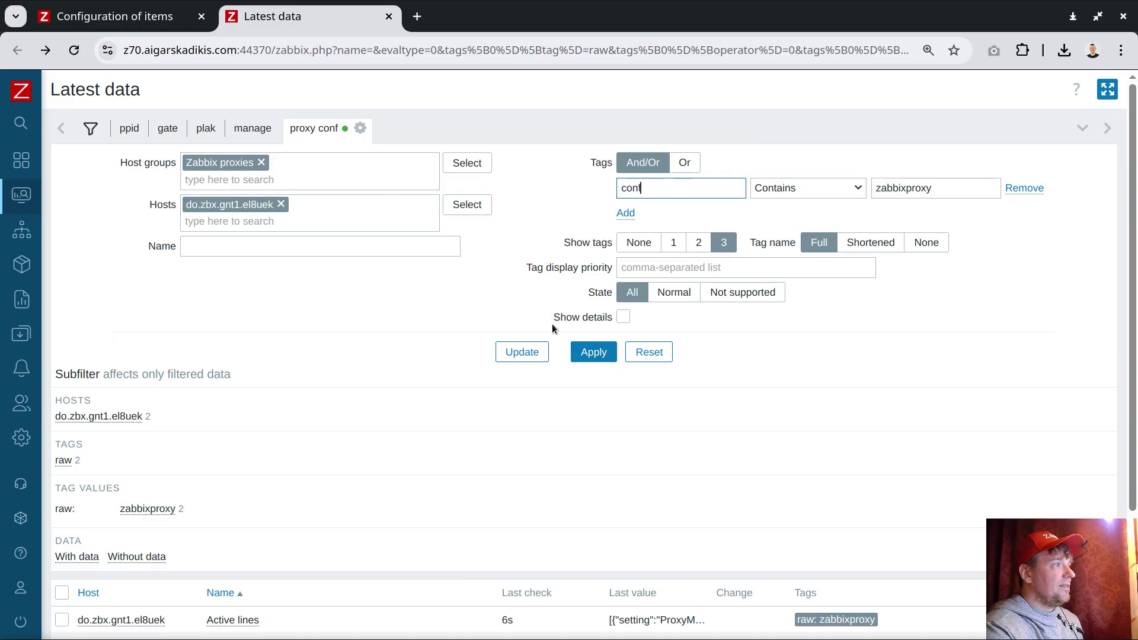
click(600, 344)
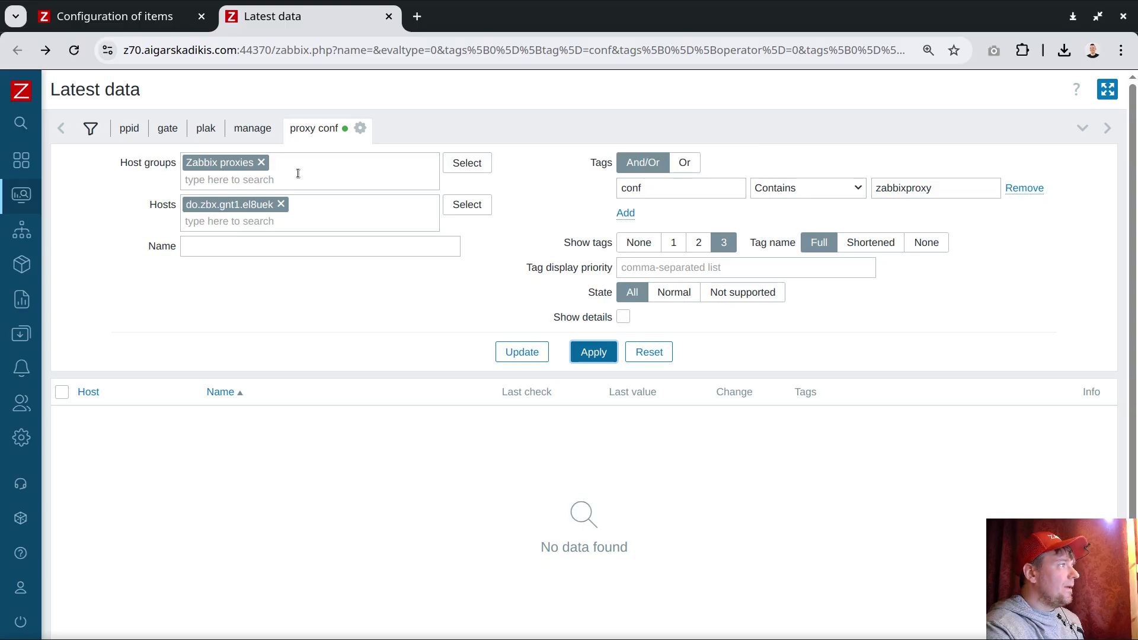
Remove the host from the Latest data filter and return to the template's items list
click(281, 205)
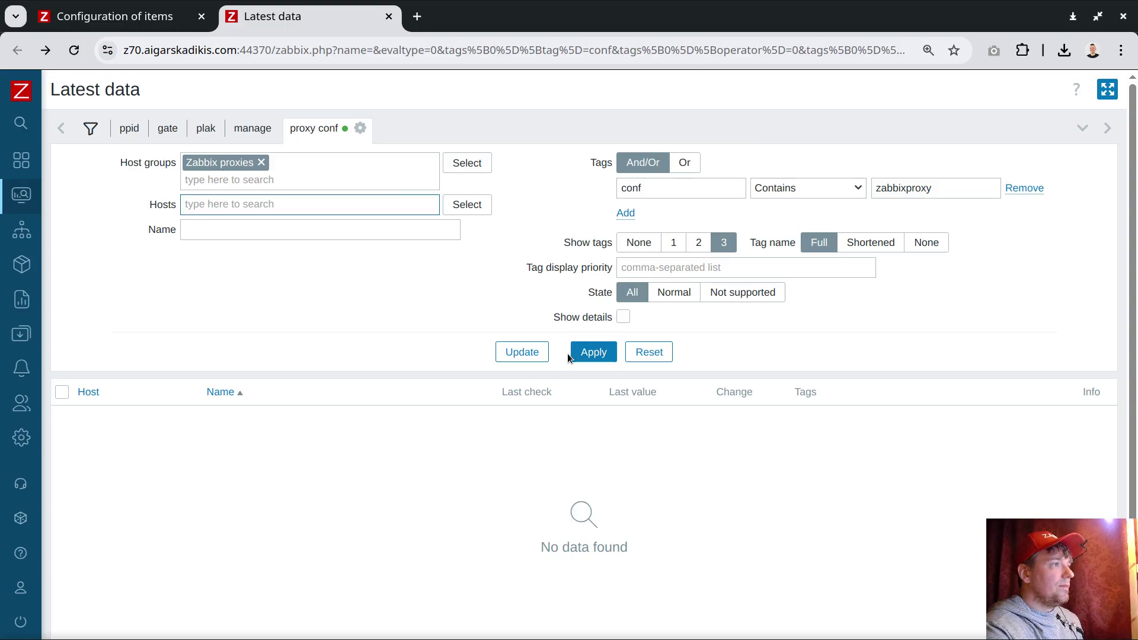
click(177, 21)
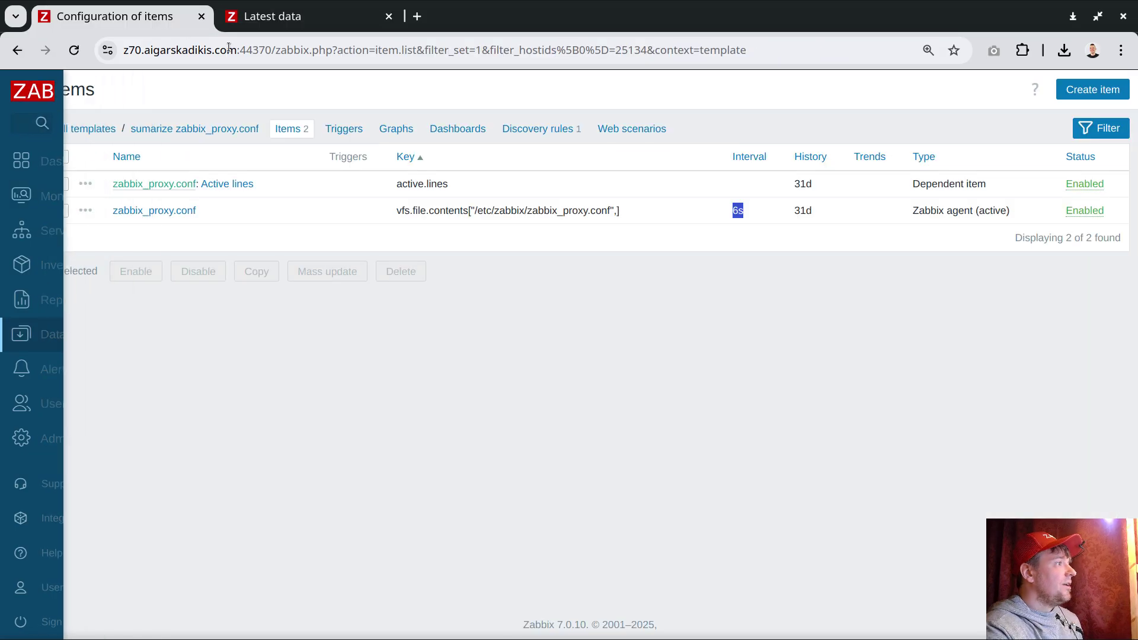
Review the general settings and JSONPath preprocessing of the conf rule's {#SETTING} item prototype, leaving it unchanged
click(553, 132)
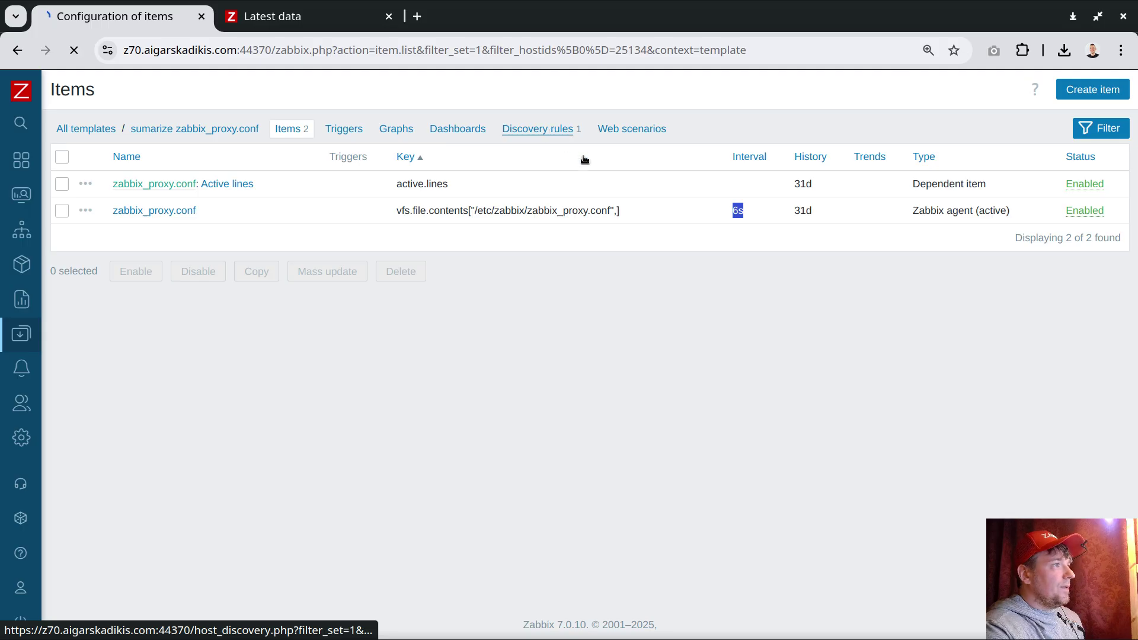
click(184, 393)
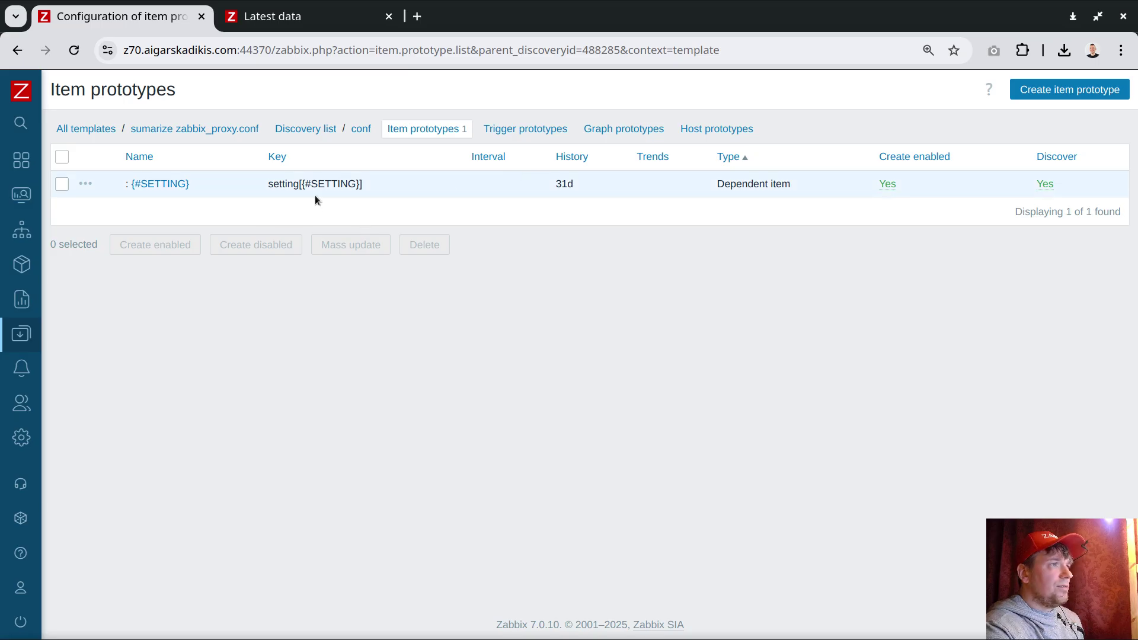
click(177, 185)
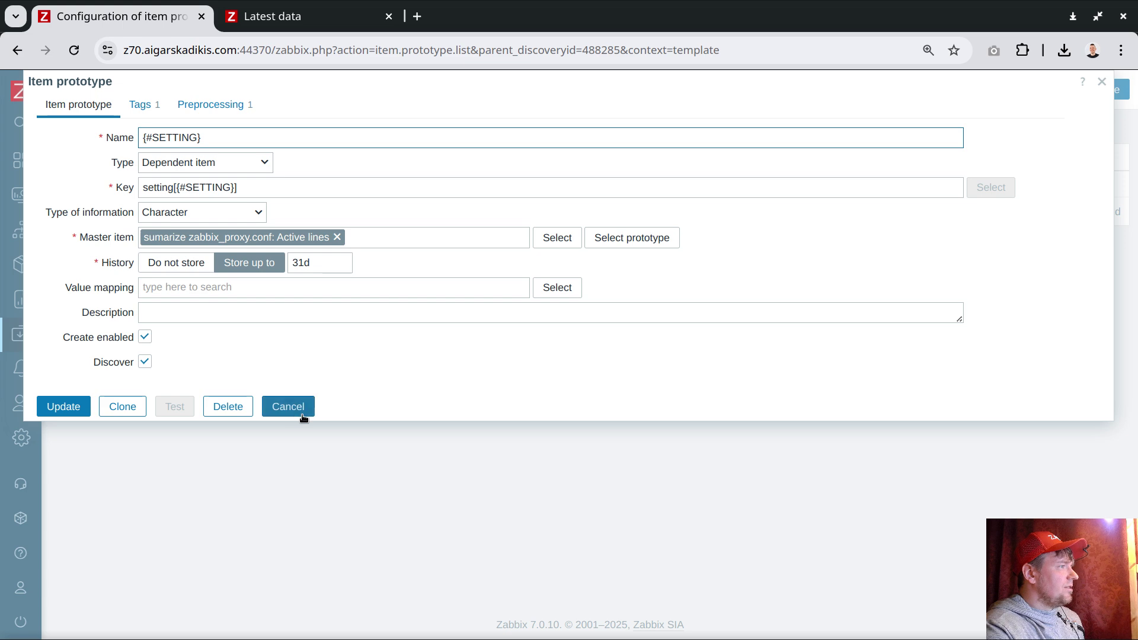
click(229, 105)
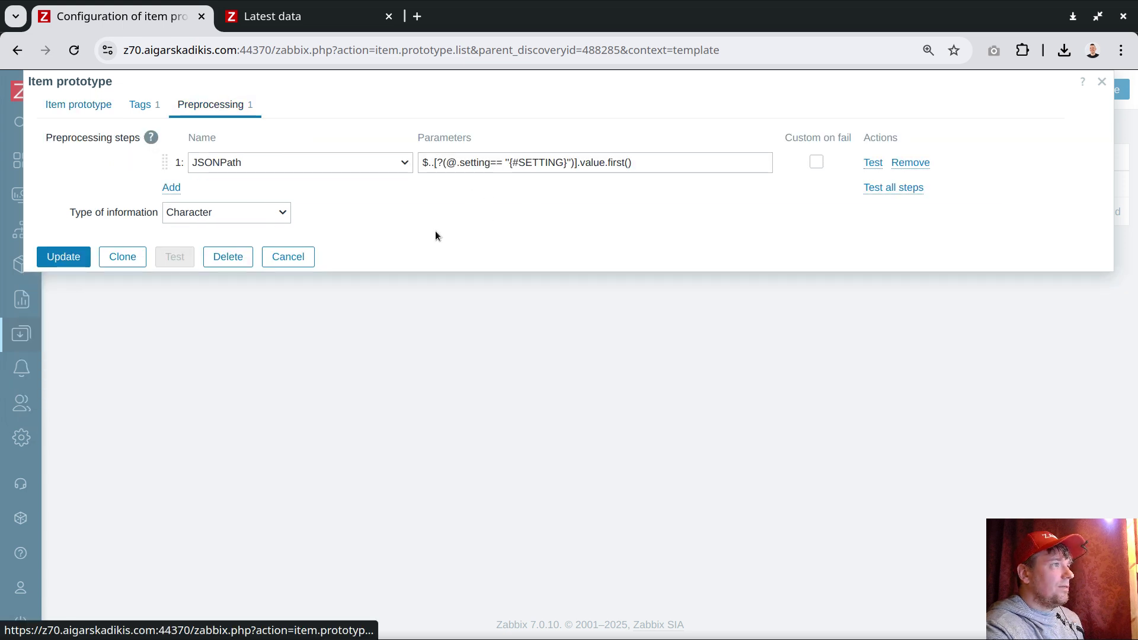
click(286, 254)
Open the discovery rules of host do.zbx.gnt1.el8uek and show the error details of the conf rule
click(278, 16)
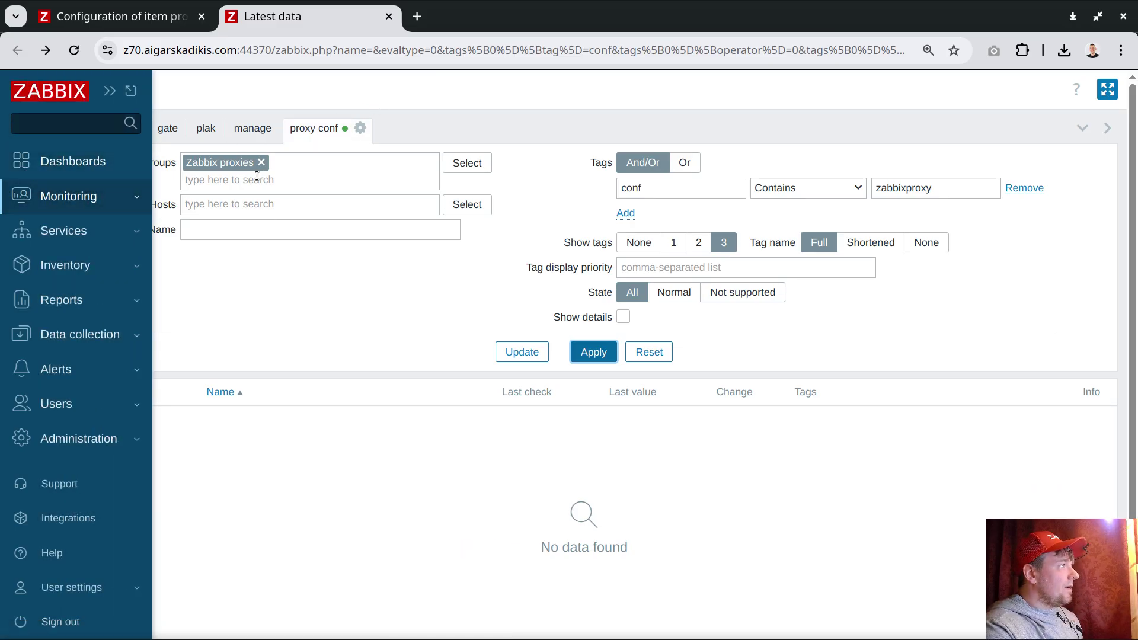
click(74, 335)
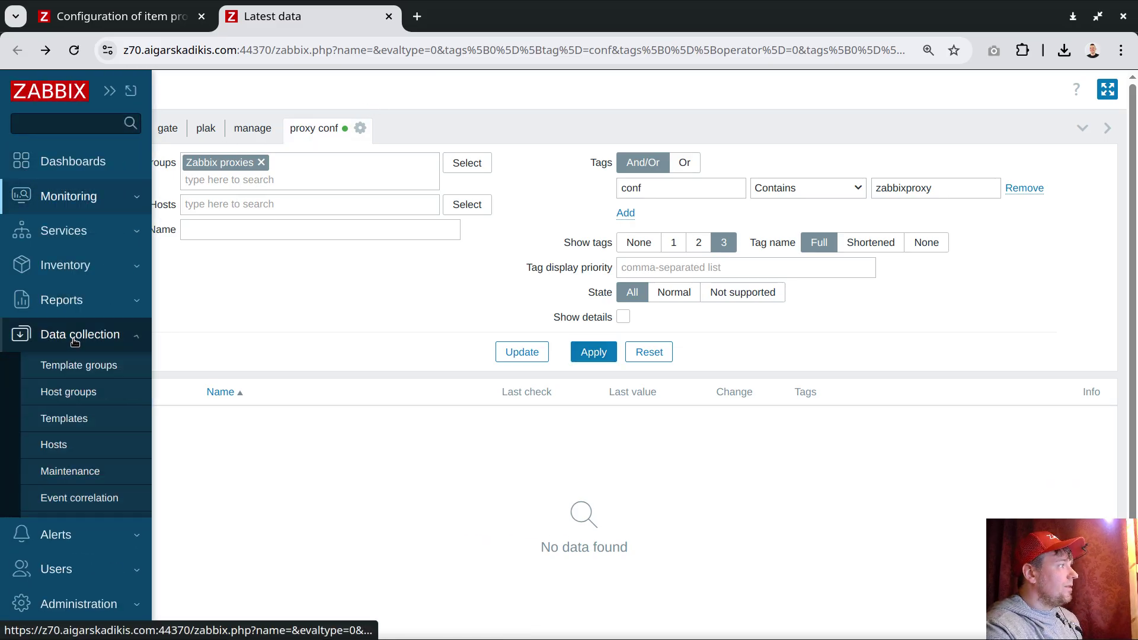
click(54, 445)
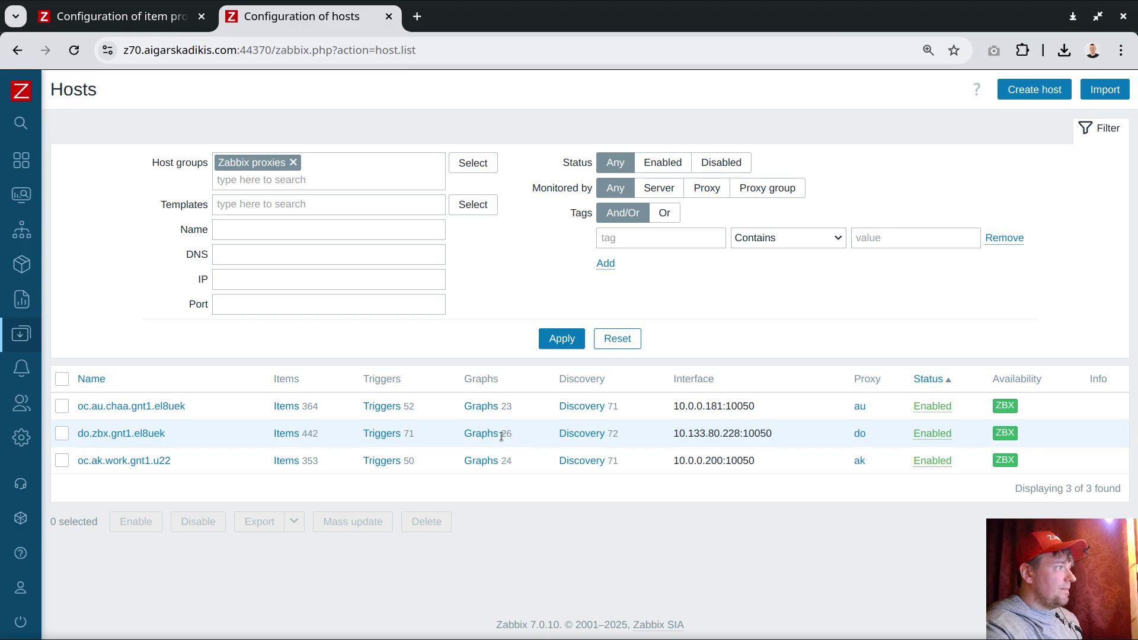
click(580, 434)
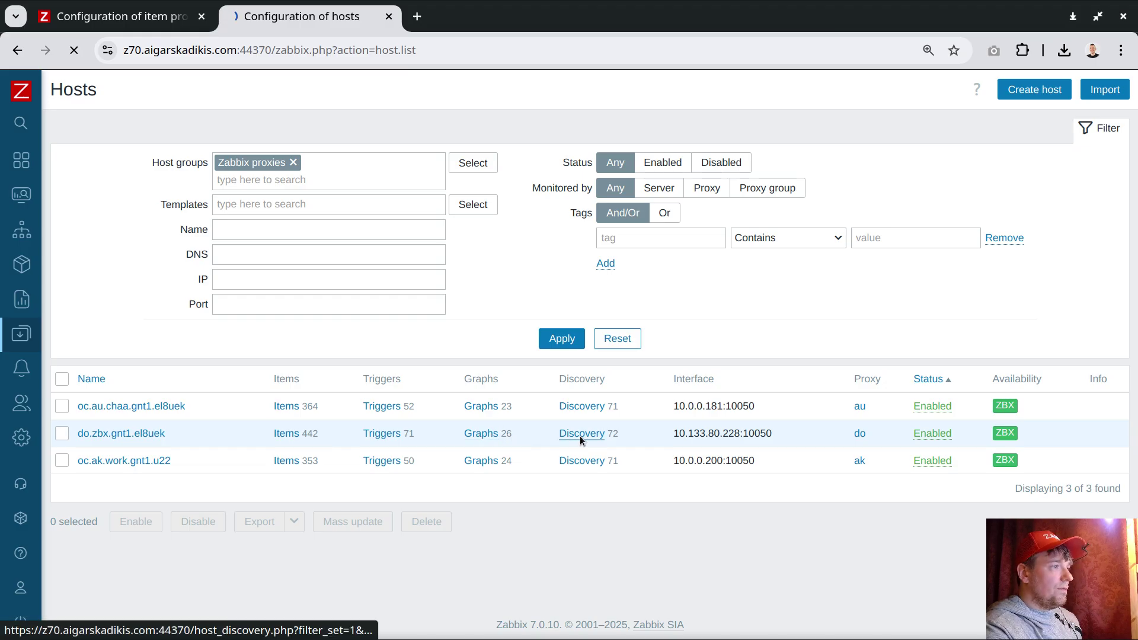
scroll(823, 346, down, 6)
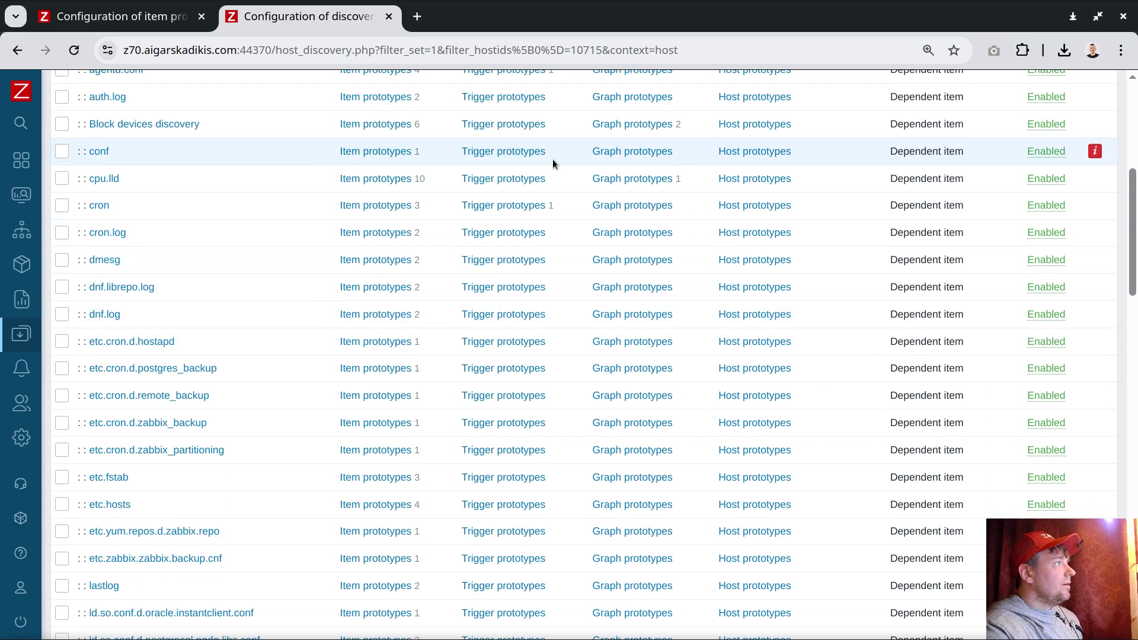
click(1096, 153)
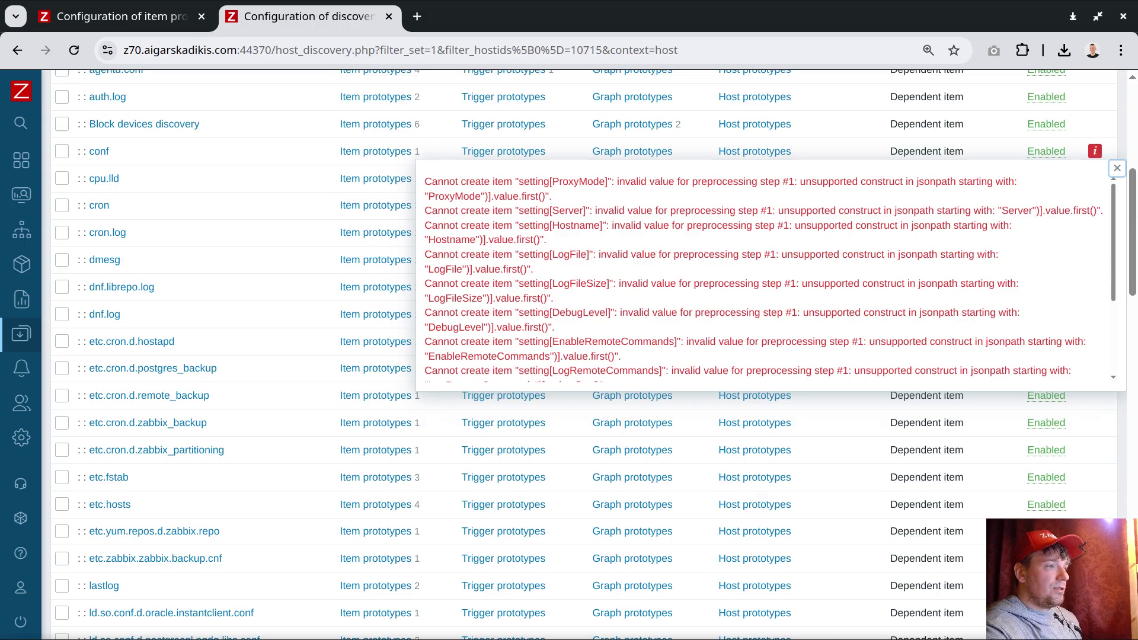
Compare the setting and value keys in the VS Code script with the conf rule's error details, and close the details
key(alt+Tab)
click(490, 315)
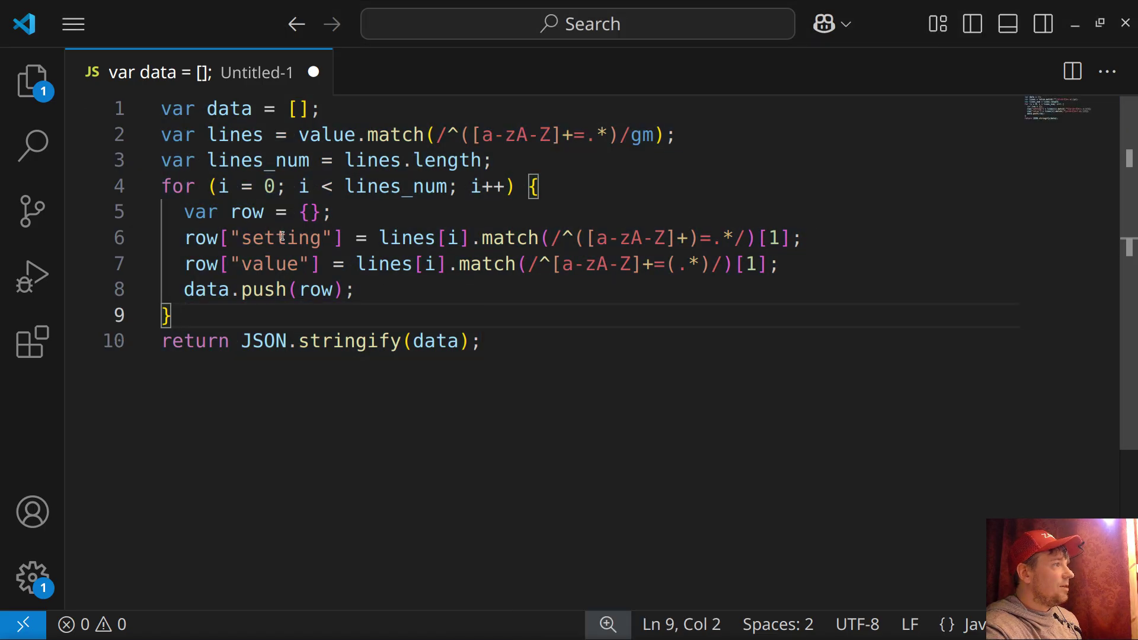
double_click(282, 236)
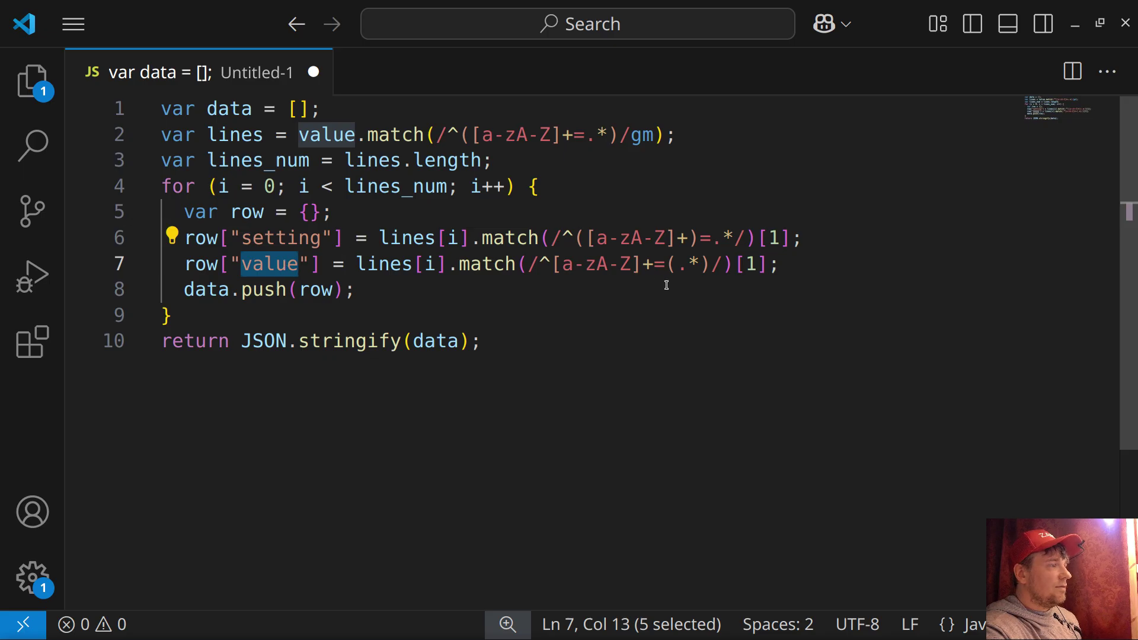
key(alt+Tab)
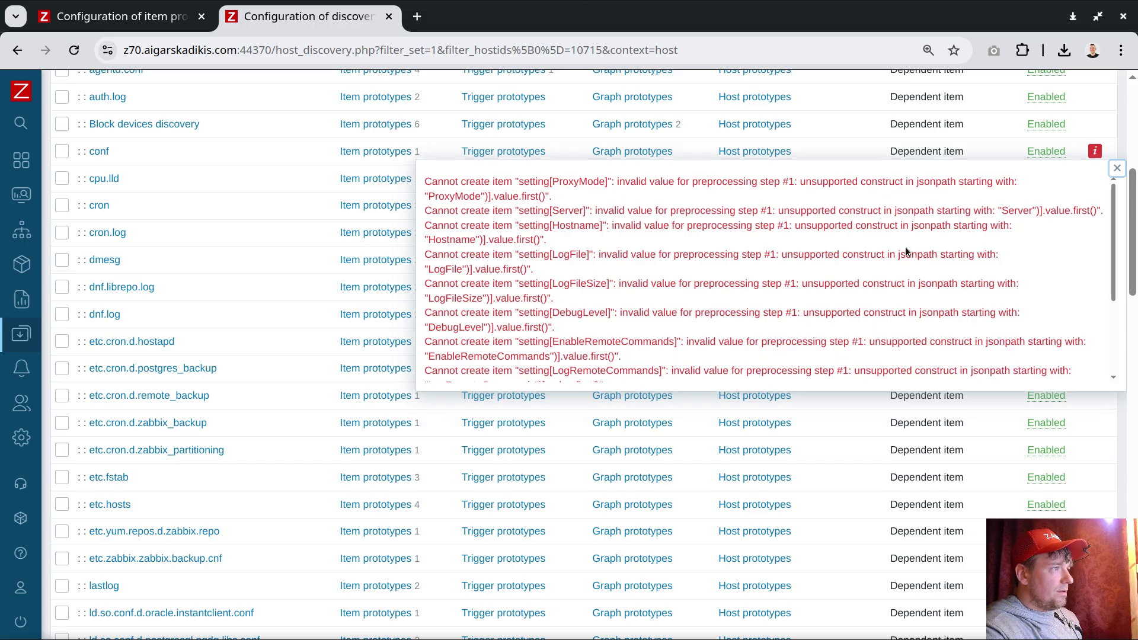
double_click(569, 312)
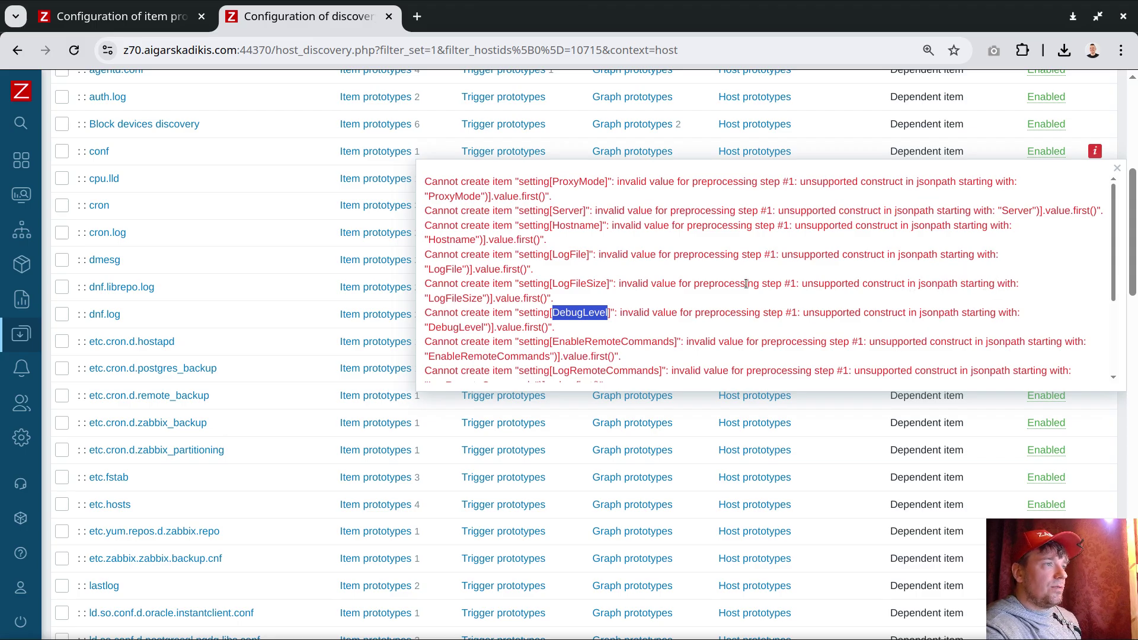
double_click(448, 297)
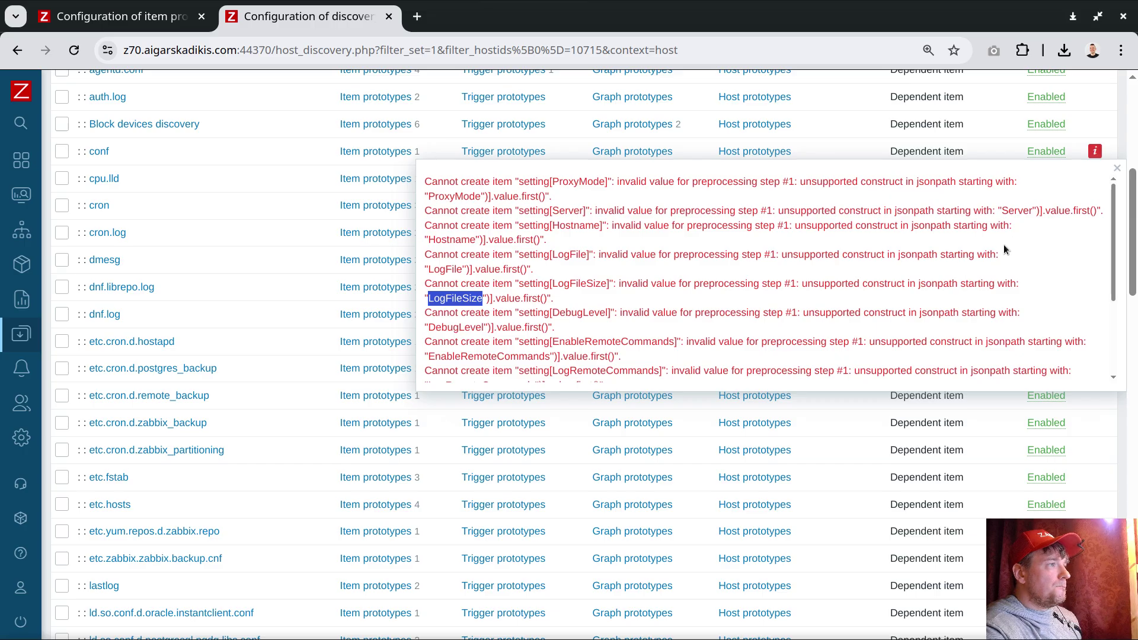
click(1116, 168)
Open the item prototypes of the conf discovery rule in the sumarize zabbix_proxy.conf template, using a separate browser tab
click(63, 231)
click(79, 410)
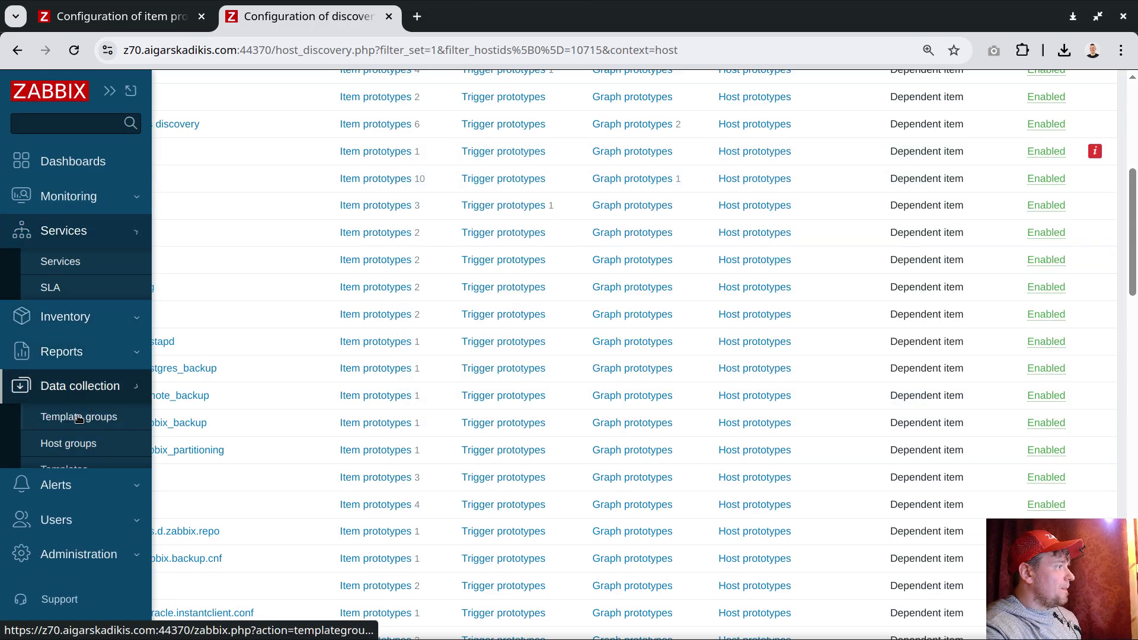
middle_click(78, 416)
click(467, 22)
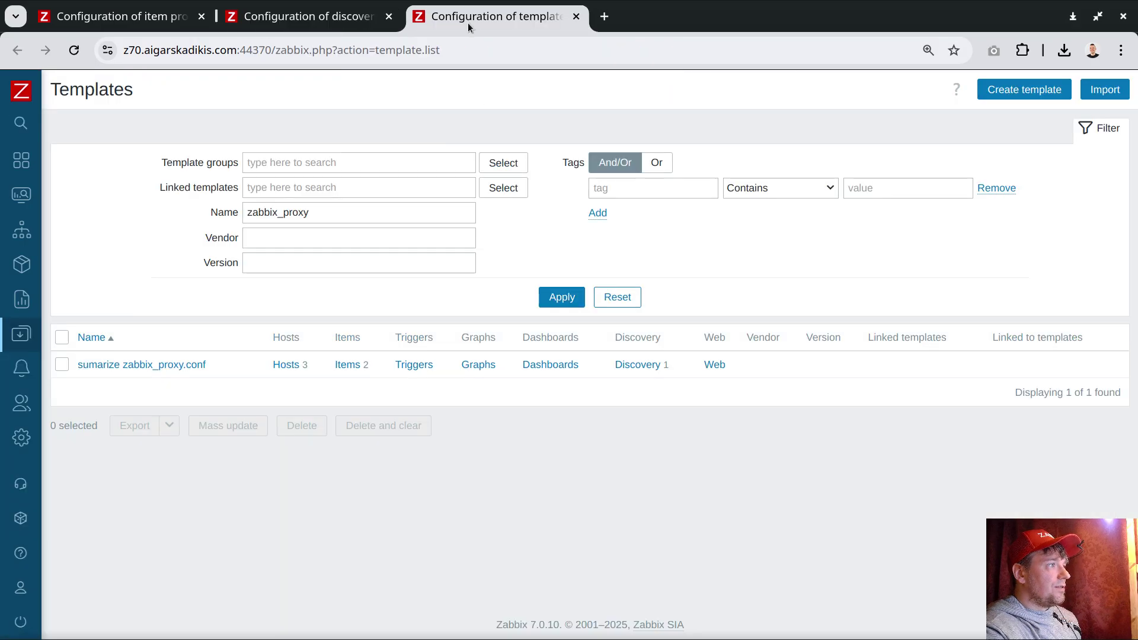
click(646, 364)
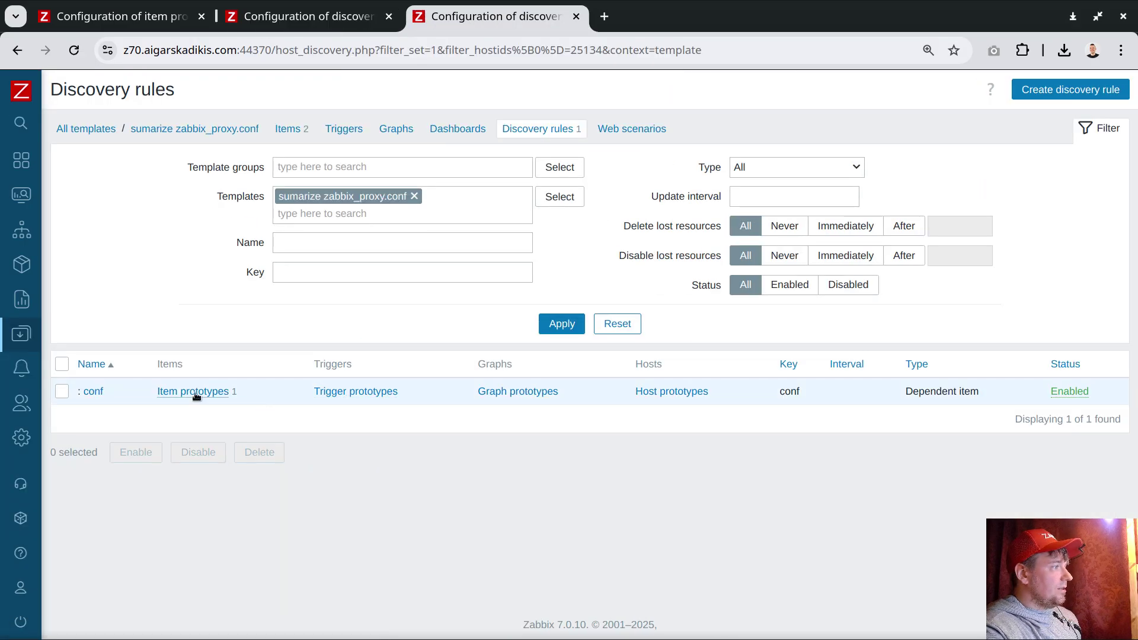
click(195, 392)
Check the {#SETTING} prototype's master item and try the JSONPath $..[?(@.setting == "{#SETTING}")].value.first() in its preprocessing
click(159, 183)
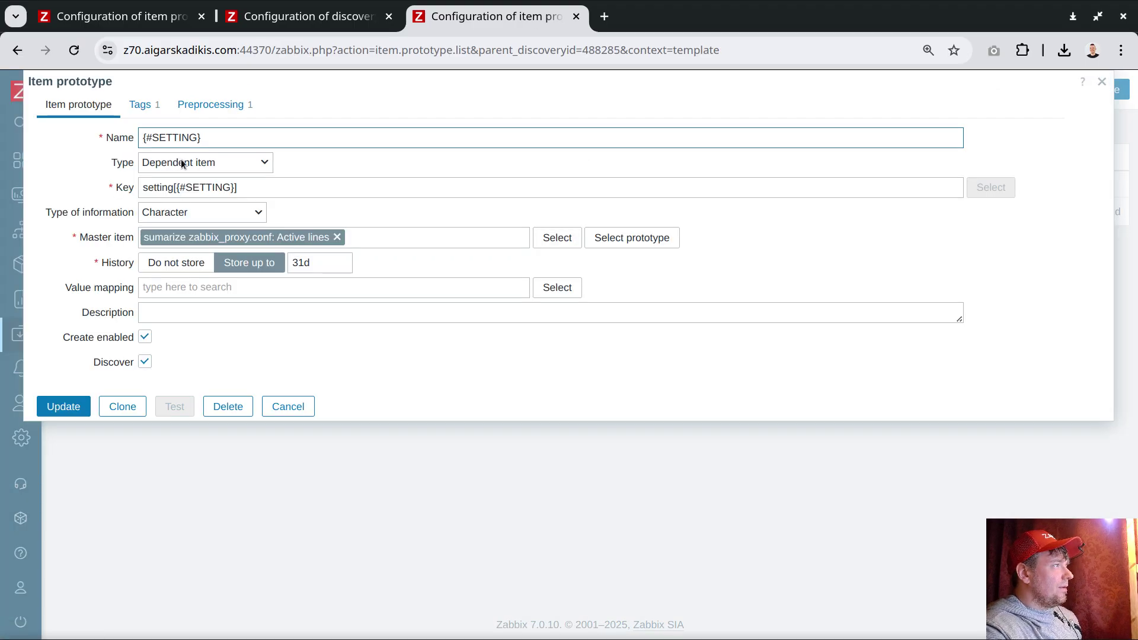
drag(275, 237, 330, 240)
click(302, 242)
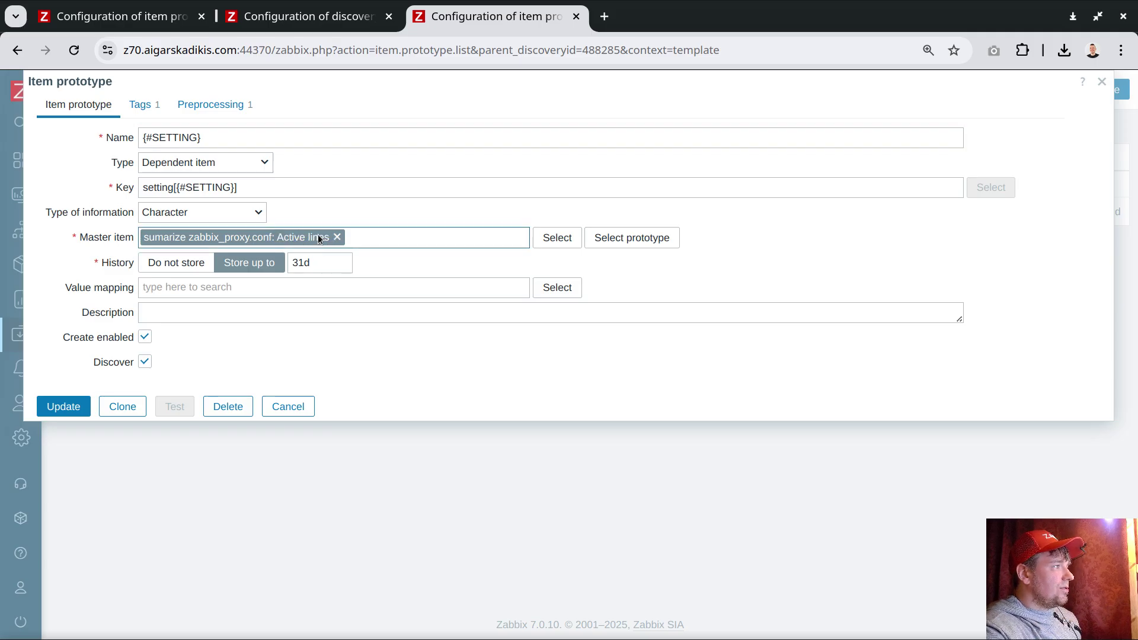
click(251, 104)
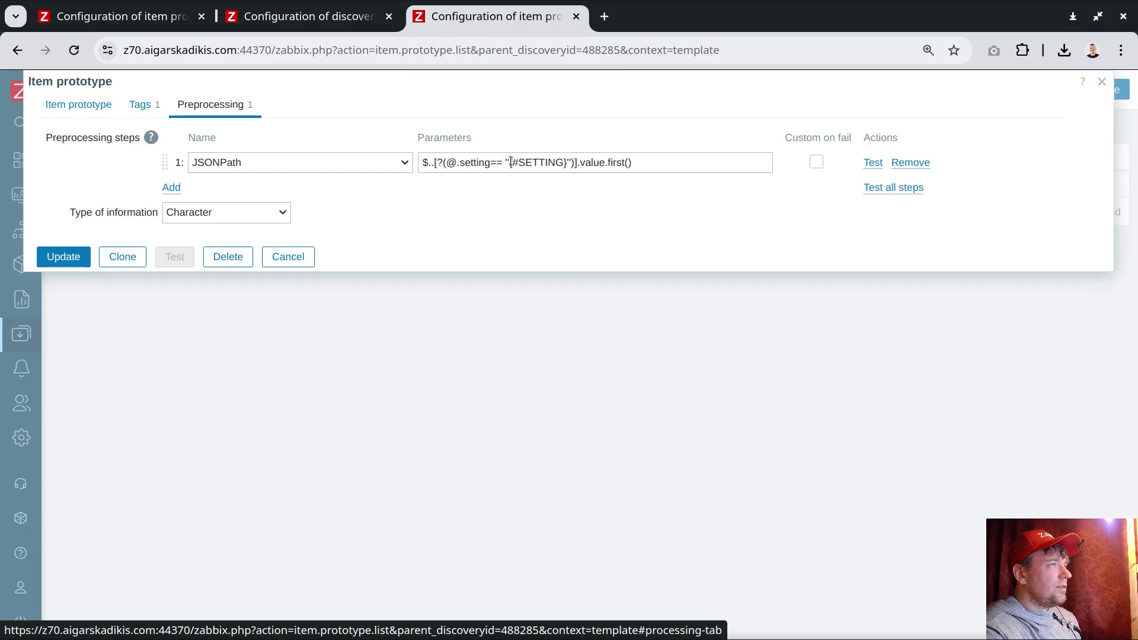
click(492, 163)
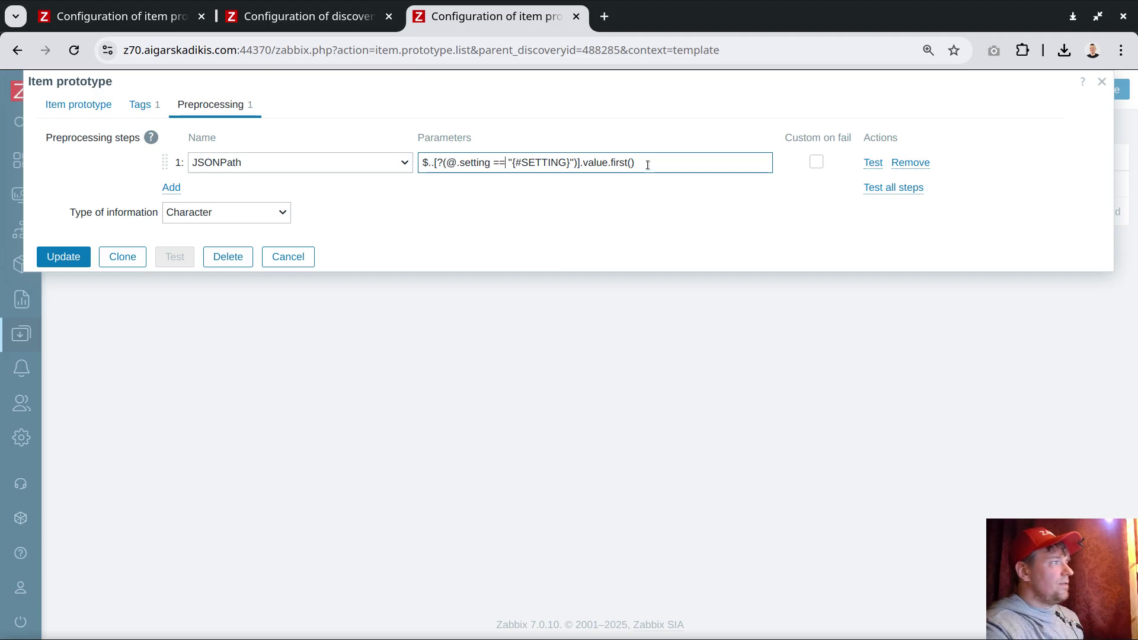
Filter Latest data for host do.zbx.gnt1.el8uek by the tag raw containing zabbixproxy
click(166, 20)
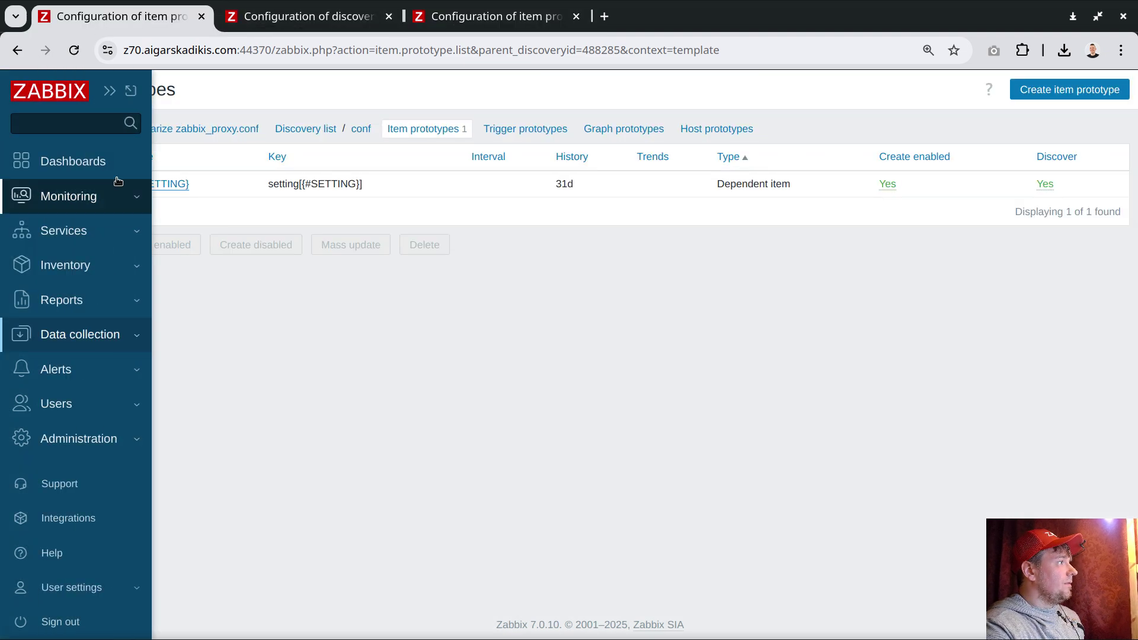
click(89, 196)
click(65, 279)
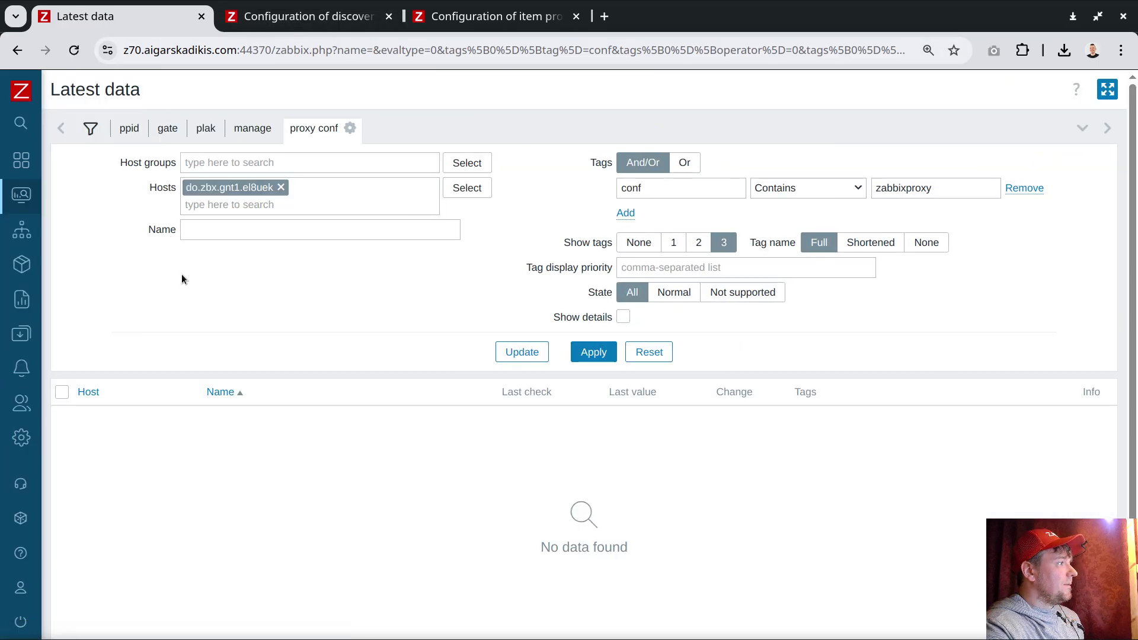
click(631, 187)
key(ctrl+a)
text(raw)
key(Return)
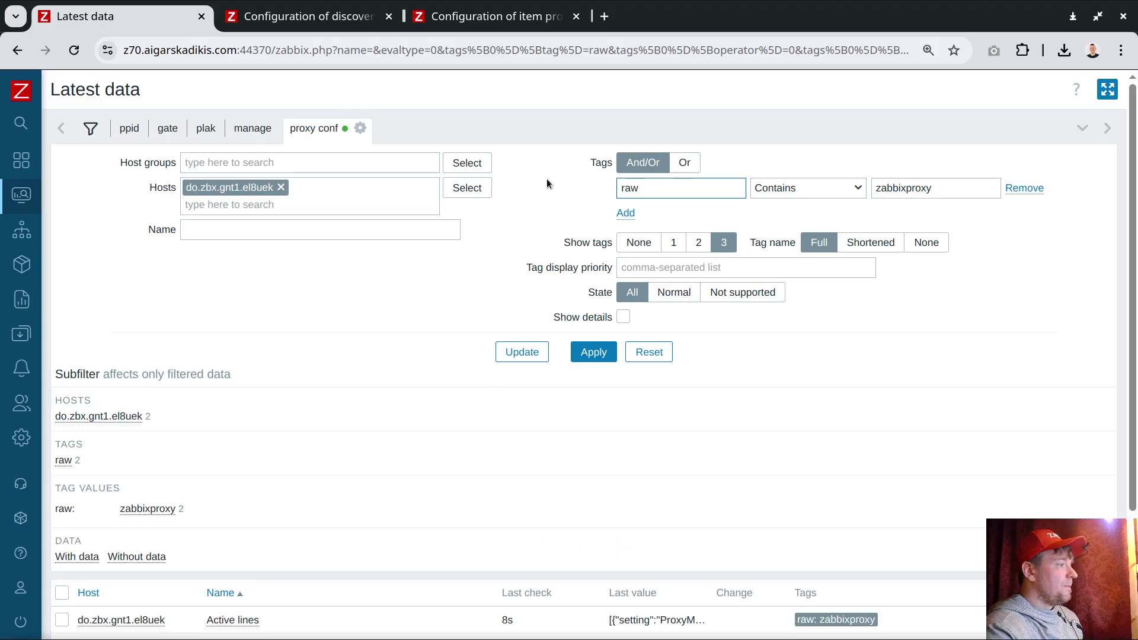
Expand the last value of the Active lines item and copy its complete JSON text
scroll(561, 195, down, 3)
click(684, 468)
triple_click(676, 441)
right_click(172, 354)
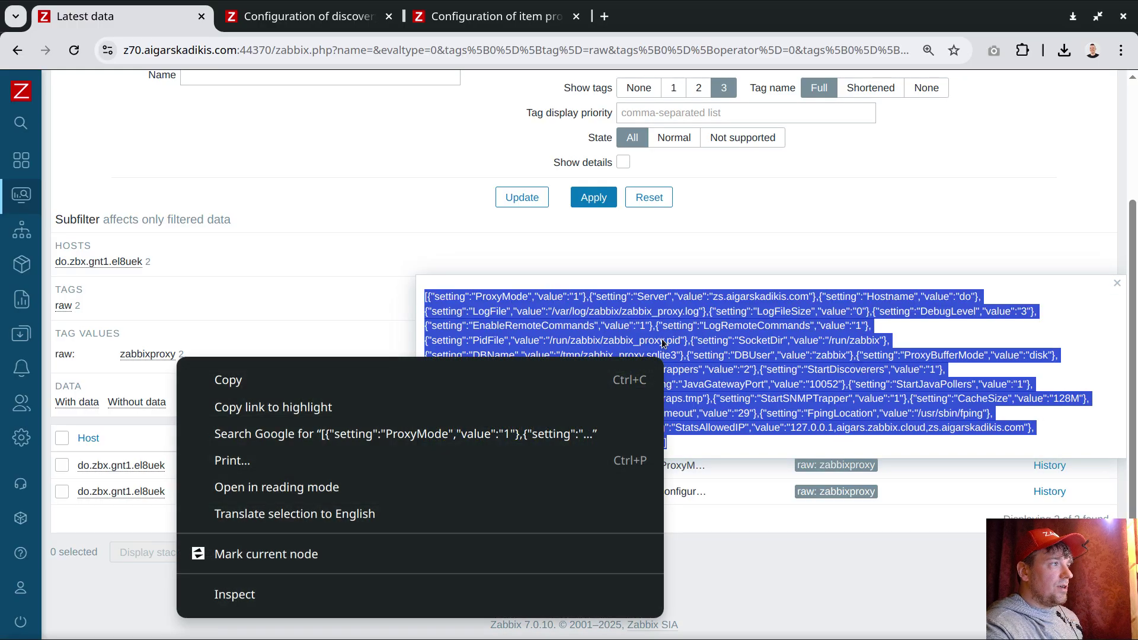
click(342, 379)
Open the test of all preprocessing steps for the {#SETTING} prototype and supply the copied JSON as its input value
click(474, 22)
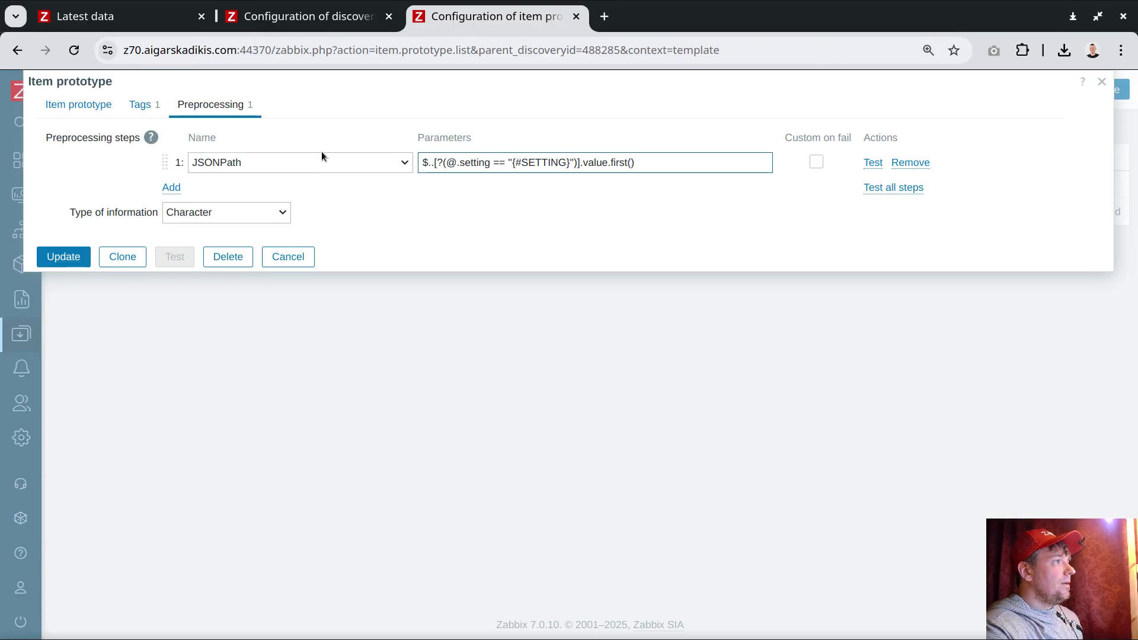
click(874, 189)
click(349, 98)
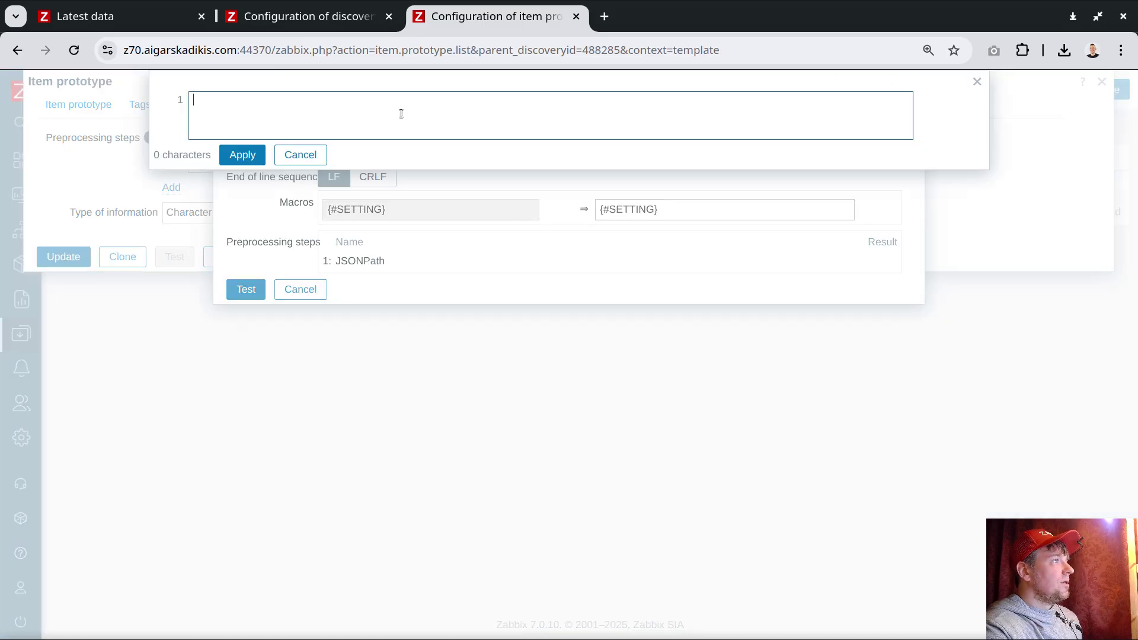
key(ctrl+v)
double_click(272, 101)
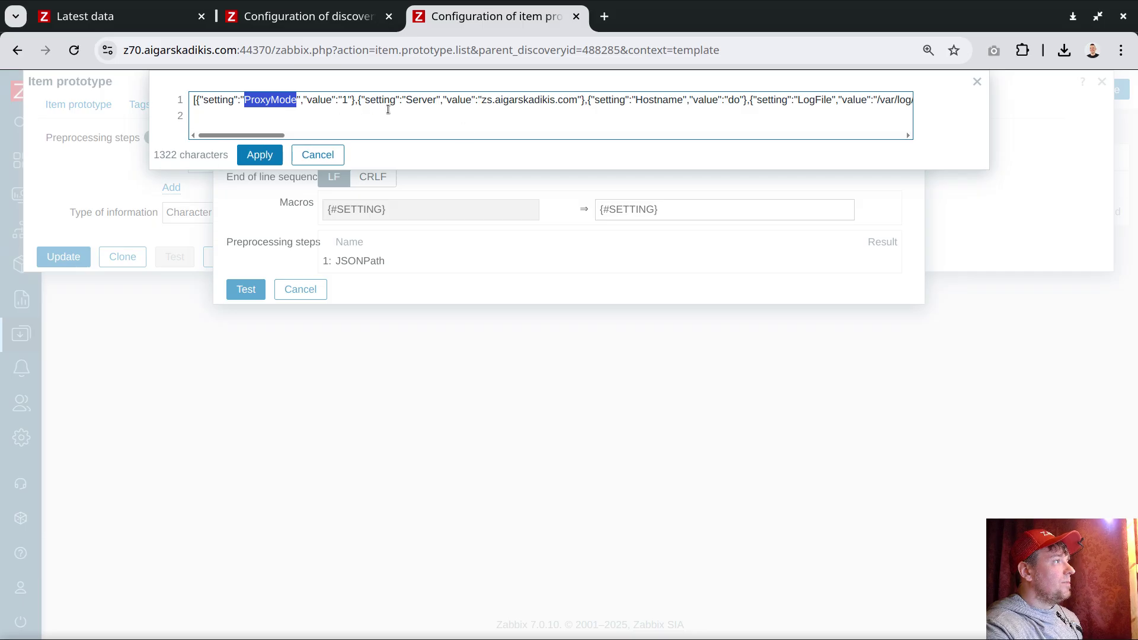
click(278, 158)
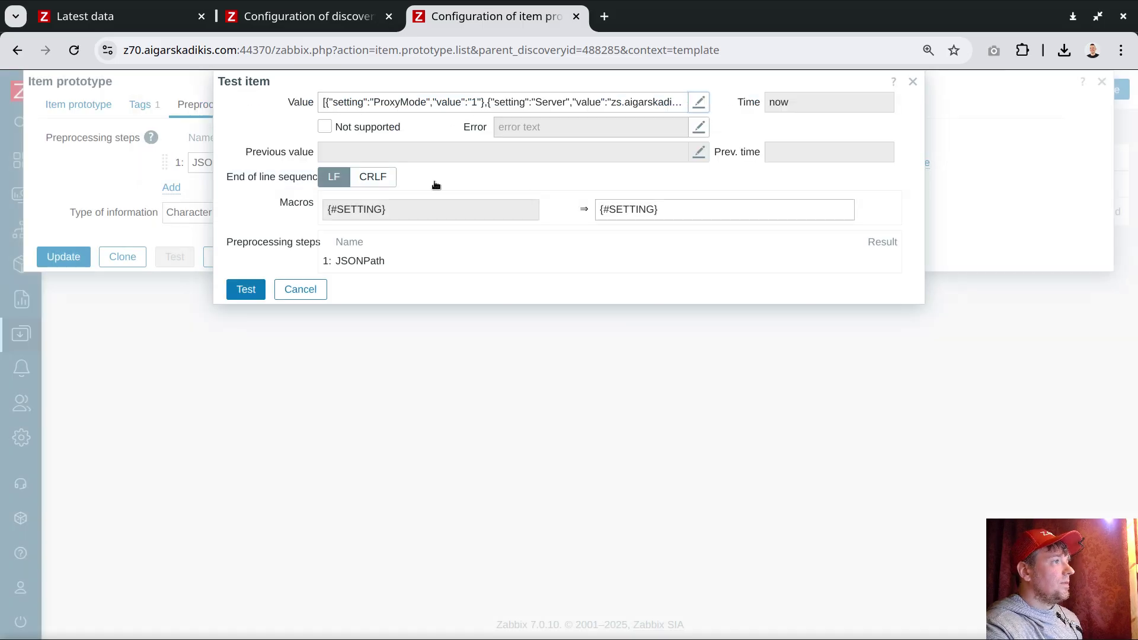
Test the JSONPath step with the {#SETTING} macro set to ProxyMode, and close the prototype without saving
triple_click(670, 209)
key(ctrl+v)
click(245, 288)
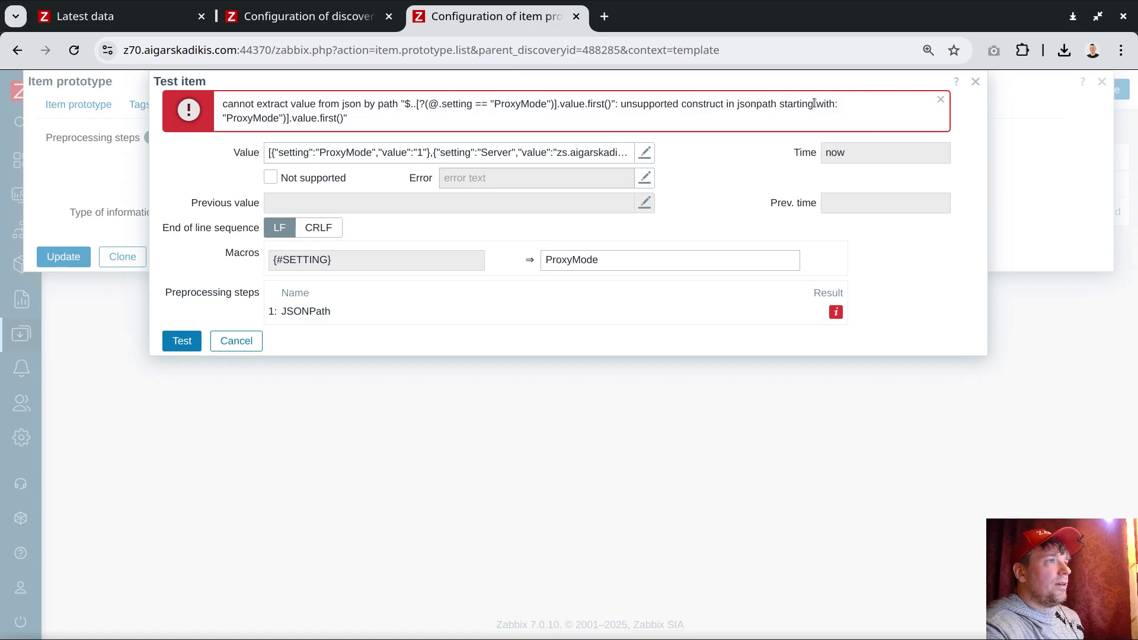
click(974, 82)
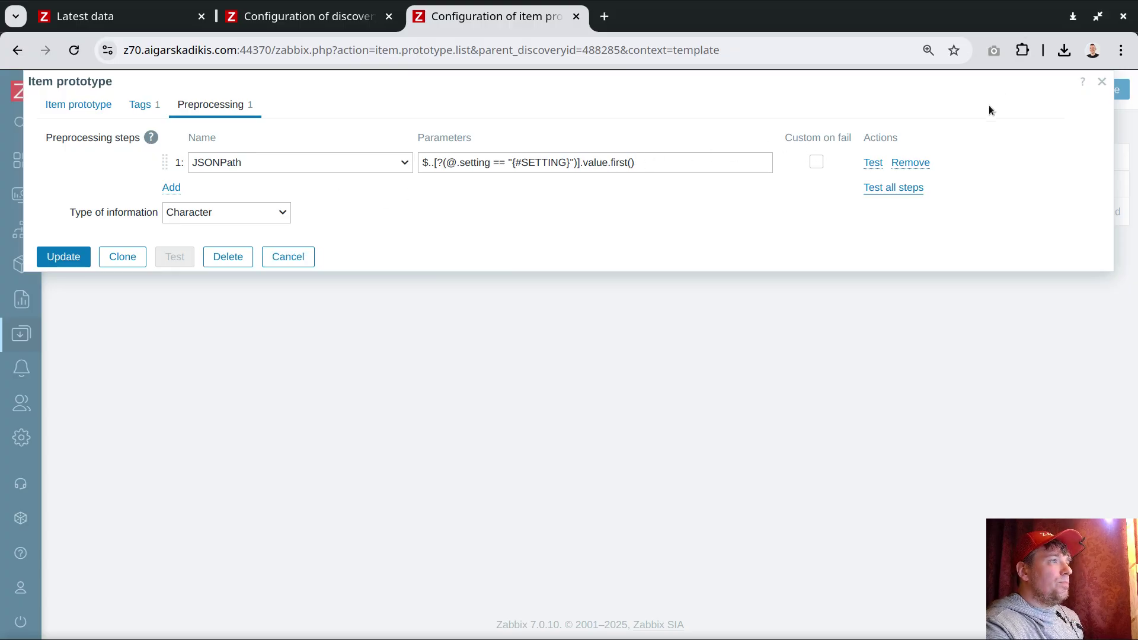
click(1102, 82)
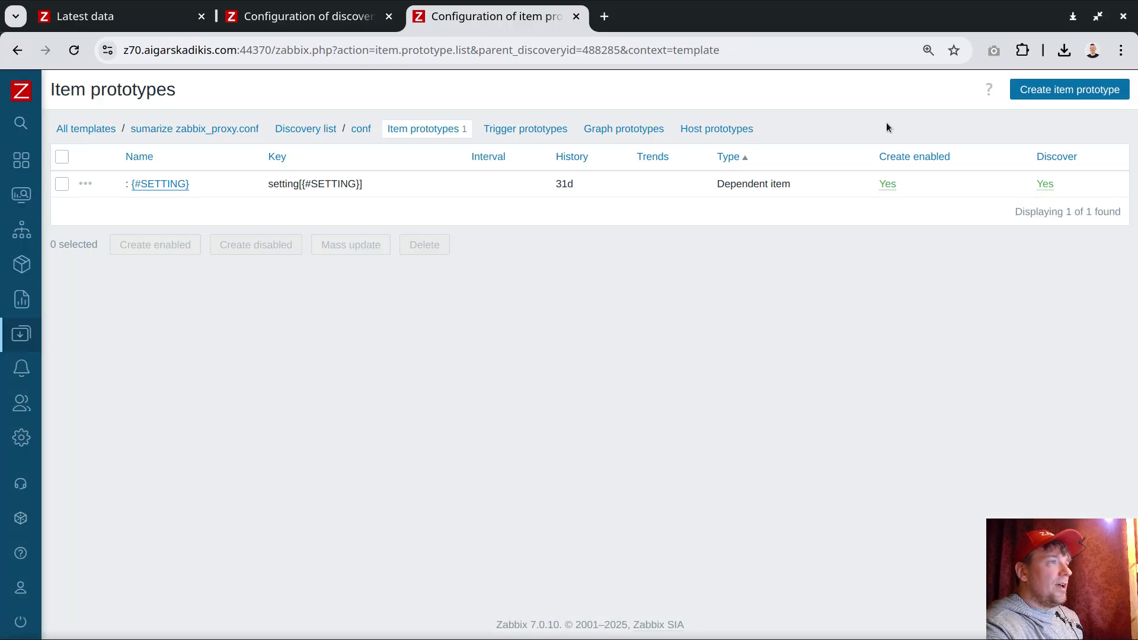
Open the preprocessing steps of the Active lines item in the sumarize zabbix_proxy.conf template
click(244, 132)
click(332, 295)
click(316, 133)
click(288, 129)
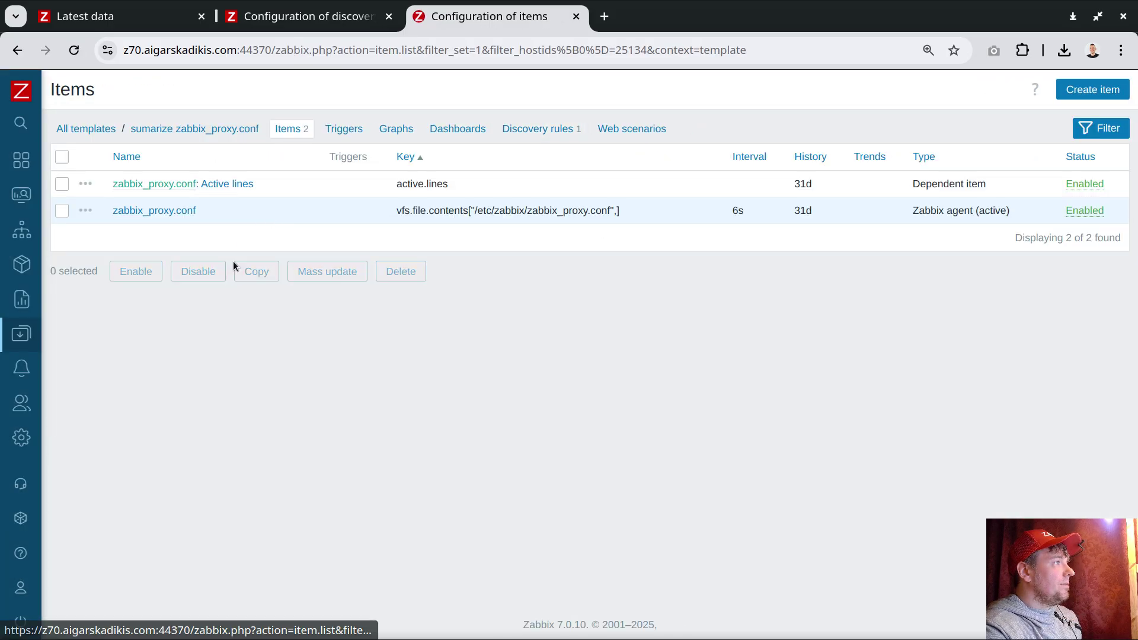
click(243, 184)
click(159, 104)
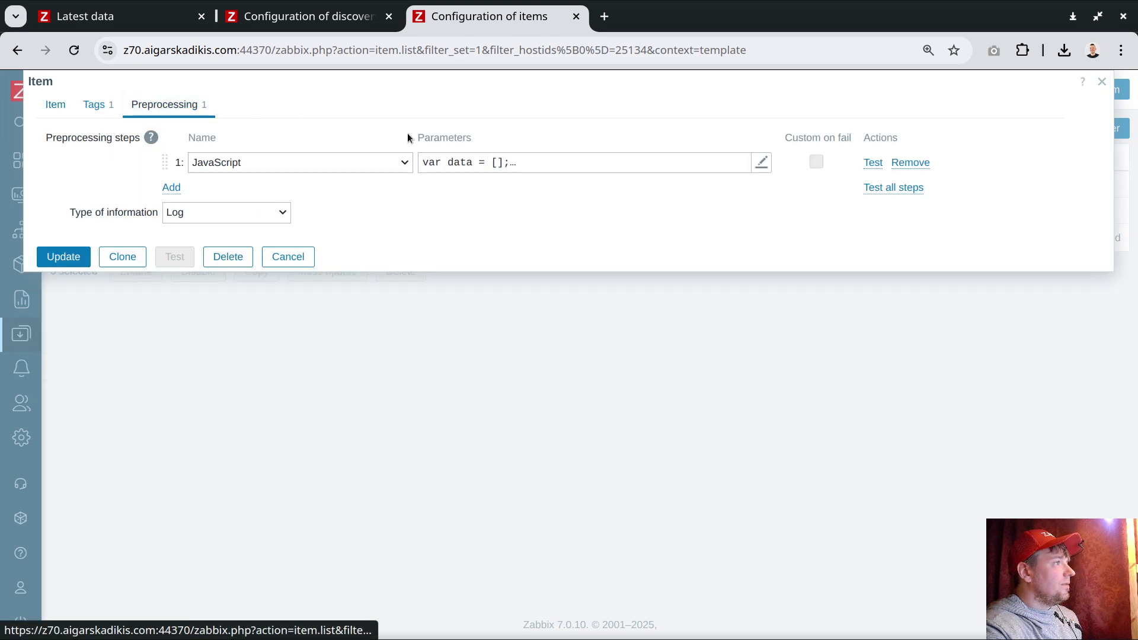
Rename the row key "value" to "theValue" in the Active lines JavaScript preprocessing step and save the item
click(422, 168)
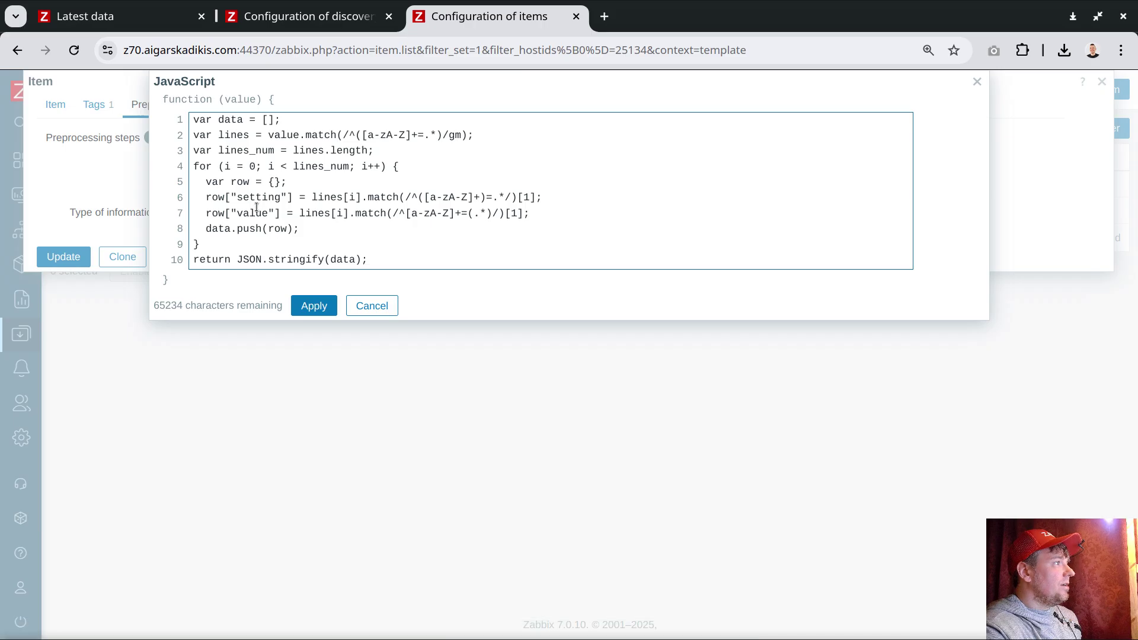
text(theV)
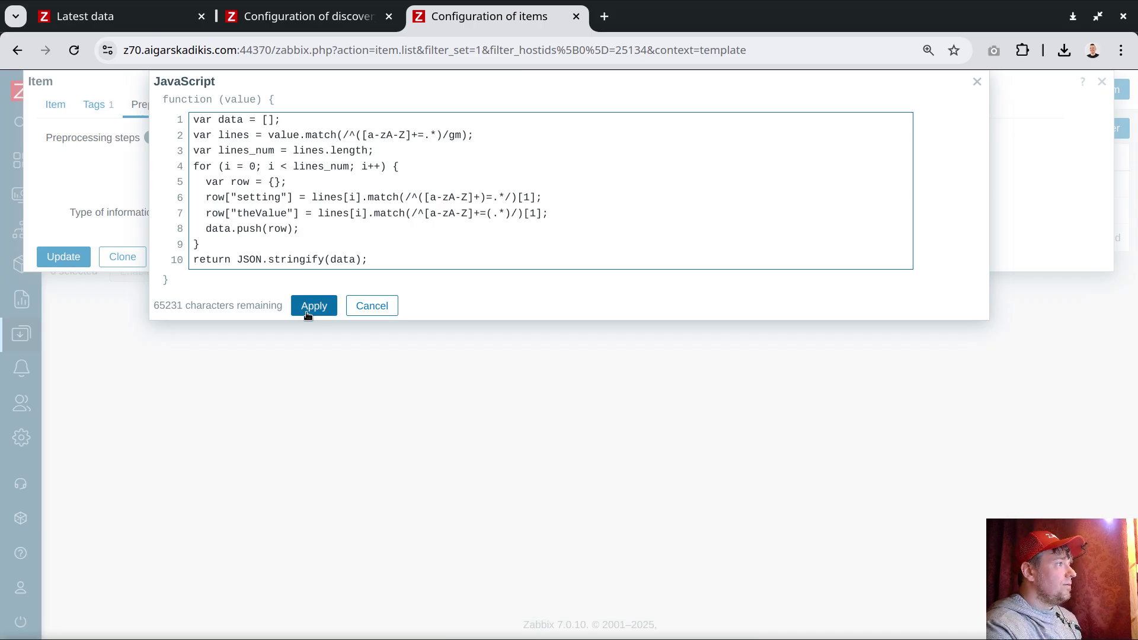
click(313, 305)
click(61, 256)
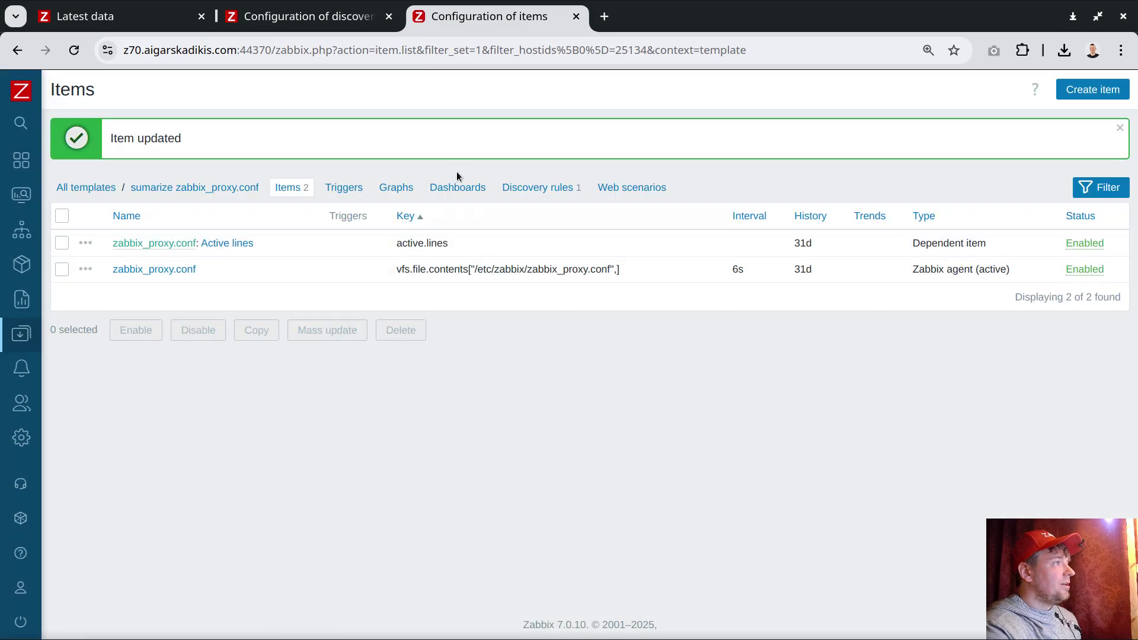
Open the {#SETTING} item prototype of the template's conf discovery rule
click(587, 188)
click(219, 399)
click(153, 185)
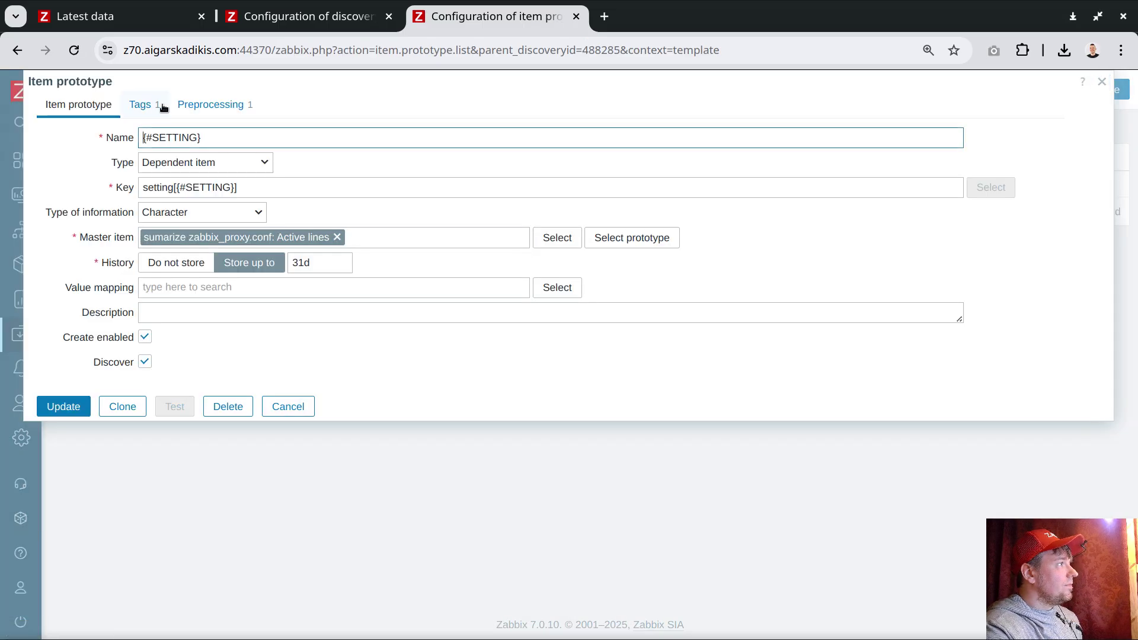
Set the prototype's JSONPath parameter to $..[?(@.setting== "{#SETTING}")].theValue.first()
click(209, 104)
click(580, 163)
text(the)
key(Delete)
text(Value.first()
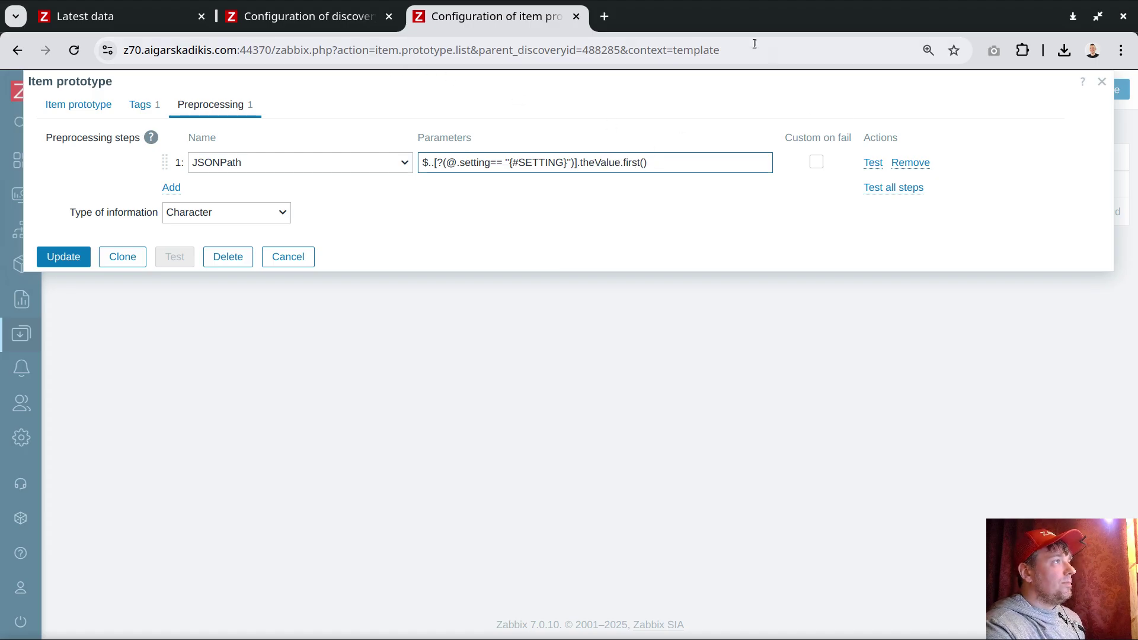
Open the test of all preprocessing steps and supply the complete JSON copied from the Active lines item's last value
click(893, 187)
click(409, 113)
key(ctrl+v)
click(308, 16)
click(143, 16)
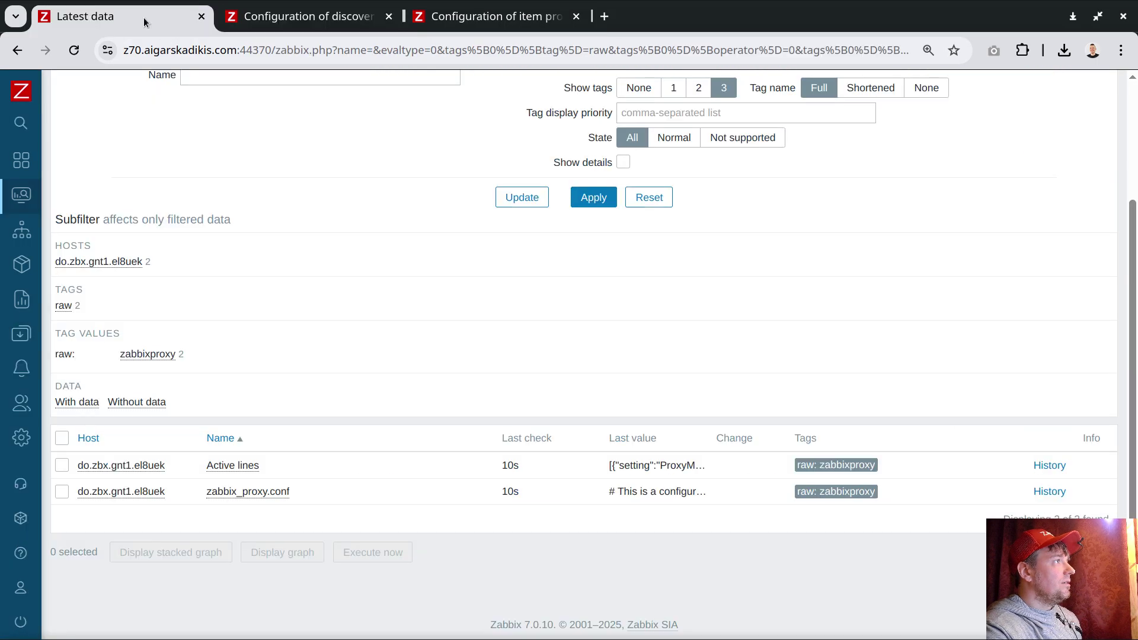
click(650, 465)
triple_click(652, 365)
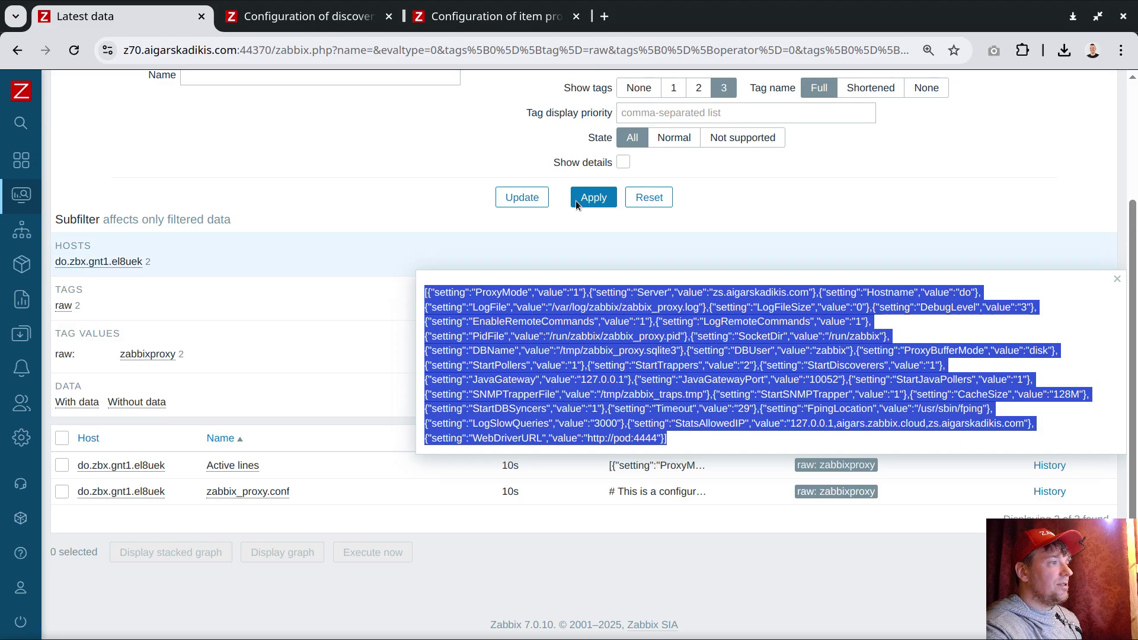
key(ctrl+c)
click(508, 18)
key(ctrl+a)
key(ctrl+v)
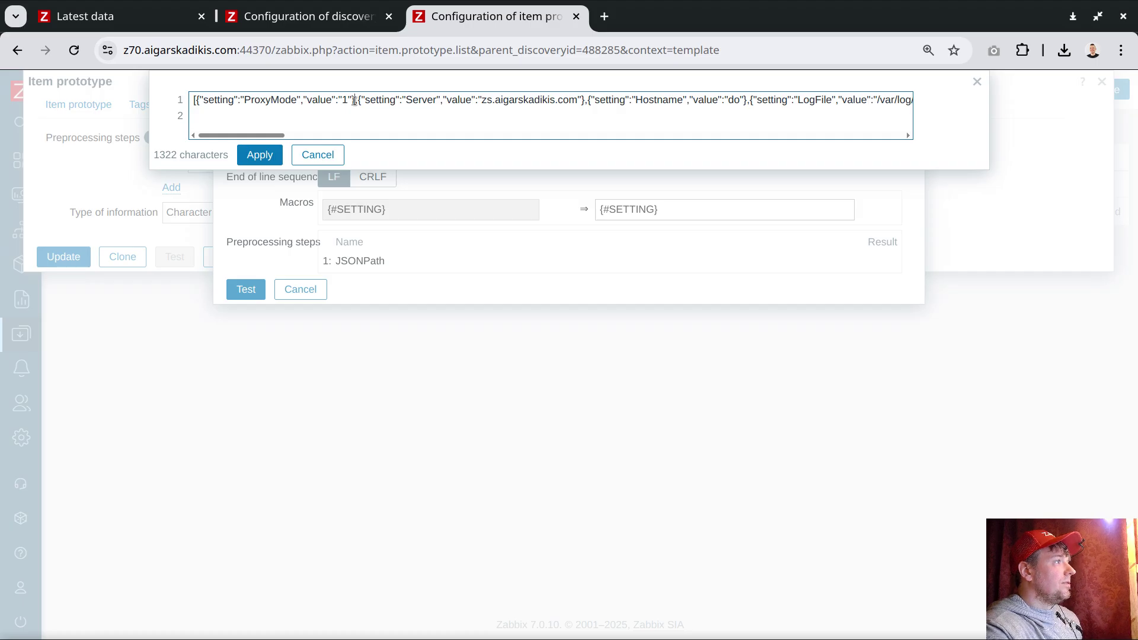
Reduce the test input to [{"setting":"ProxyMode","theValue":"1"}] and apply it
key(shift+End)
key(Delete)
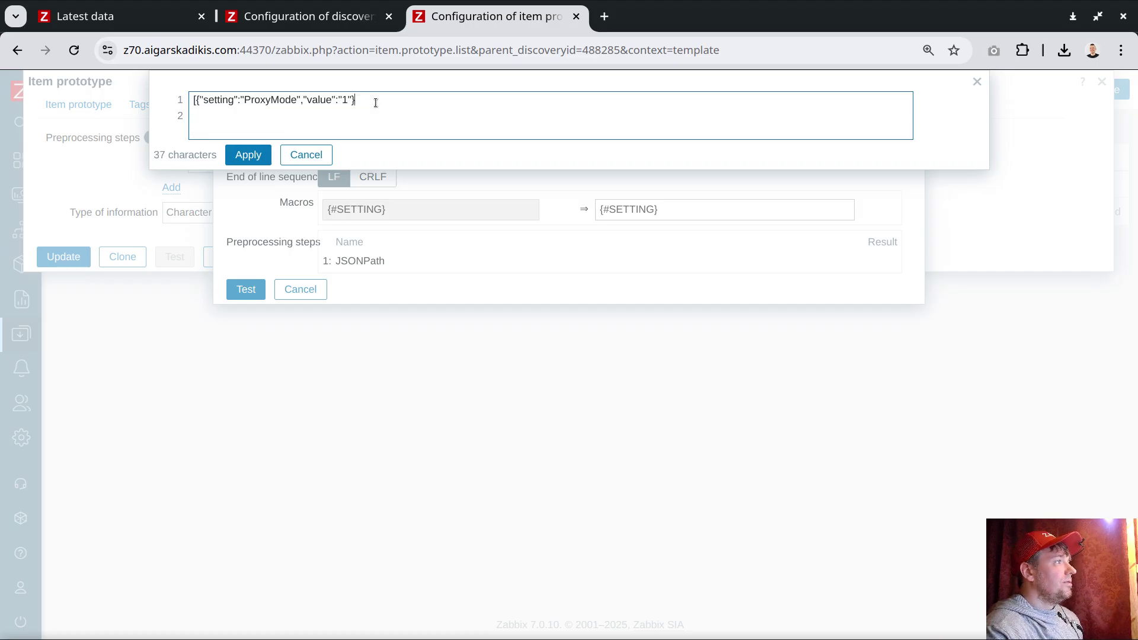
click(310, 99)
text(the)
key(Delete)
text(V)
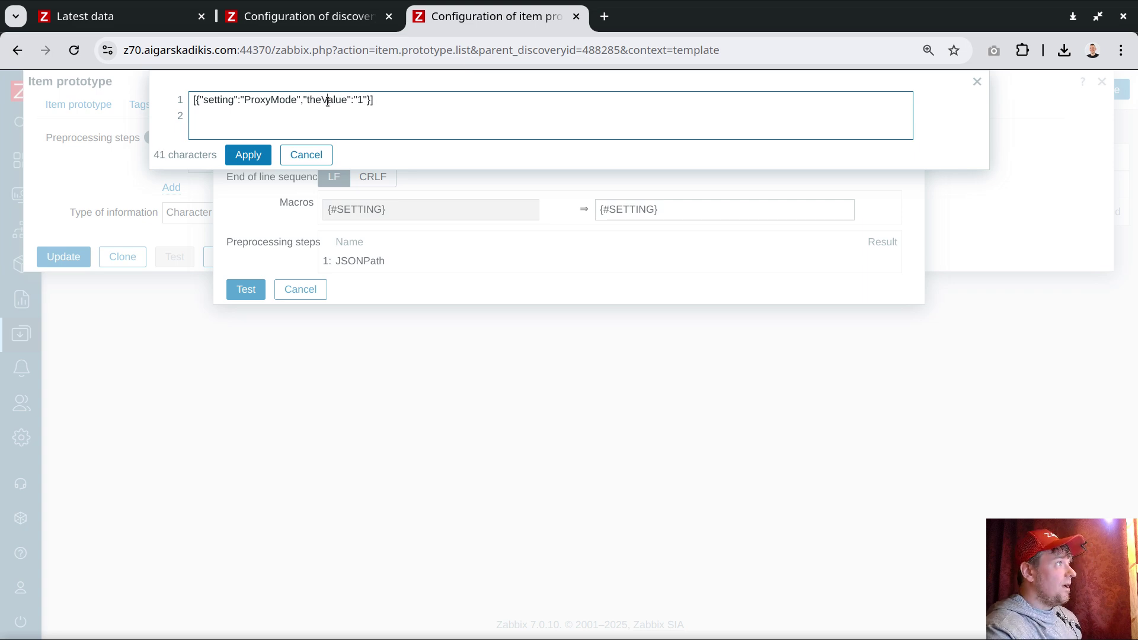
double_click(274, 101)
click(245, 154)
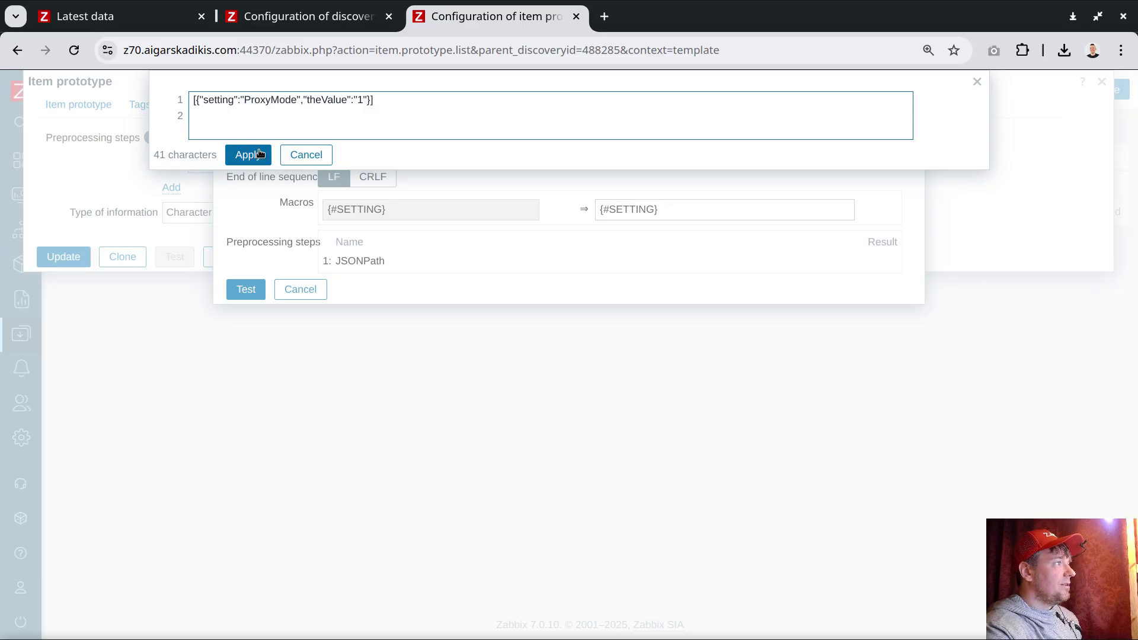
Run the JSONPath test with the {#SETTING} macro set to ProxyMode, and close the test
triple_click(706, 215)
key(ctrl+v)
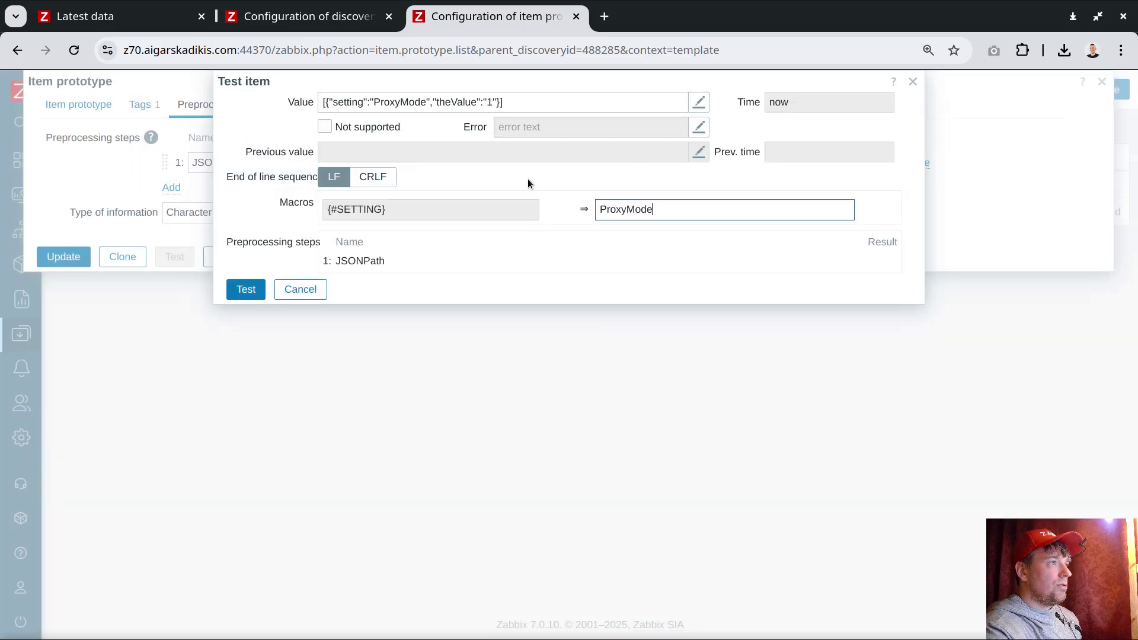
click(260, 292)
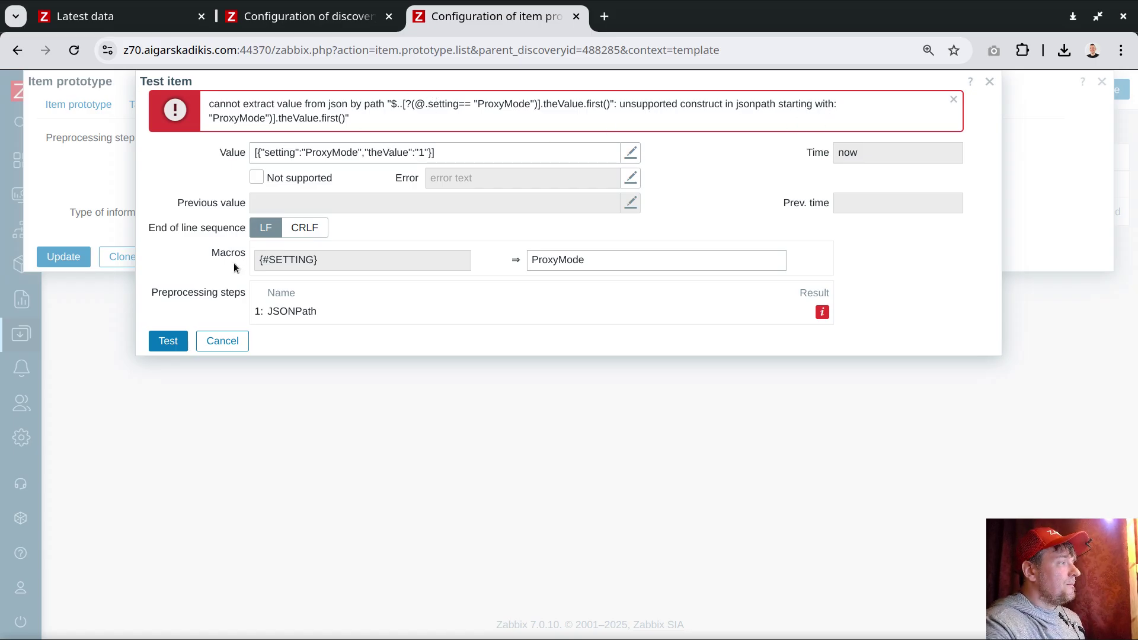
click(223, 341)
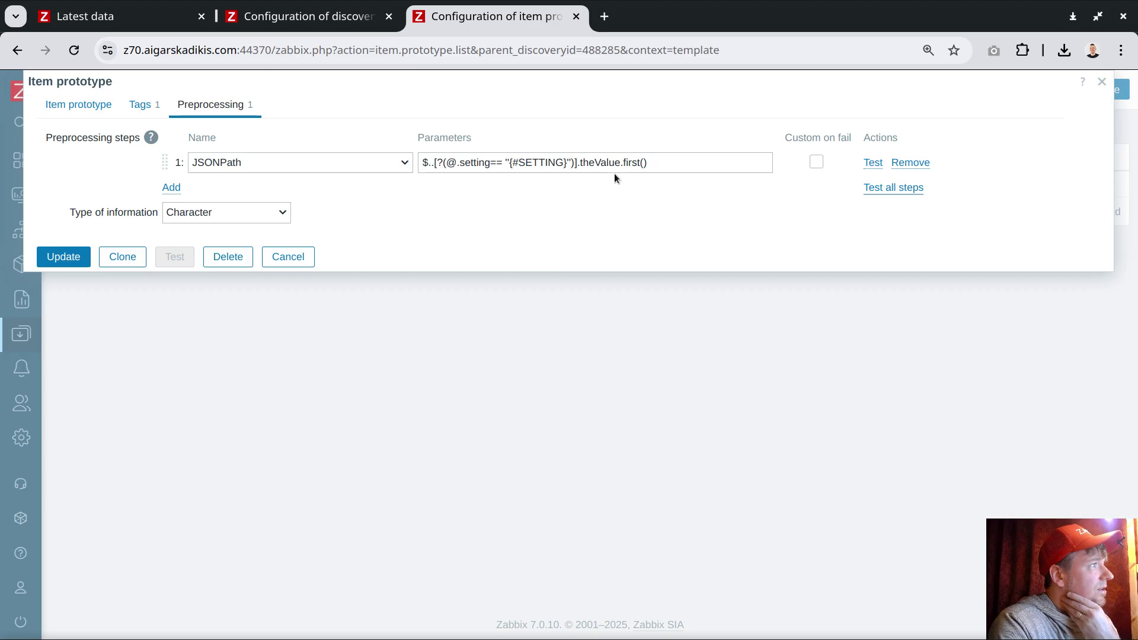
Add a space before == in the JSONPath filter, rerun the preprocessing test and close it
click(493, 163)
key(Right)
key(Right)
click(883, 187)
click(247, 290)
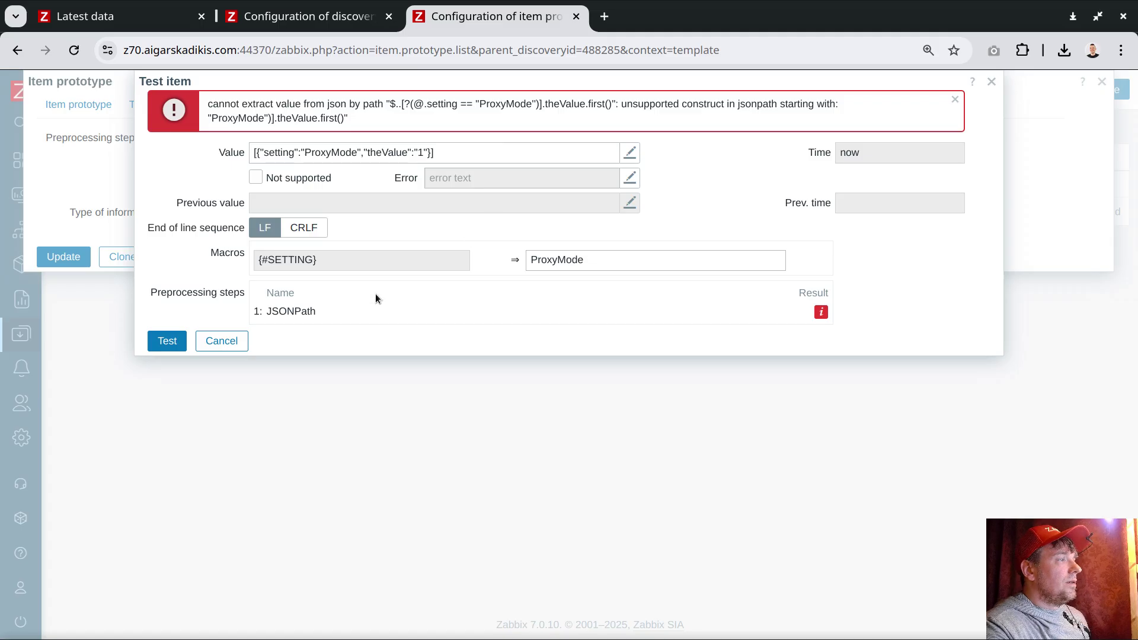
click(236, 343)
Cut .theValue.first() from the end of the JSONPath, test the bare filter expression and close the test
drag(584, 163, 724, 162)
key(ctrl+c)
key(BackSpace)
click(871, 187)
click(240, 287)
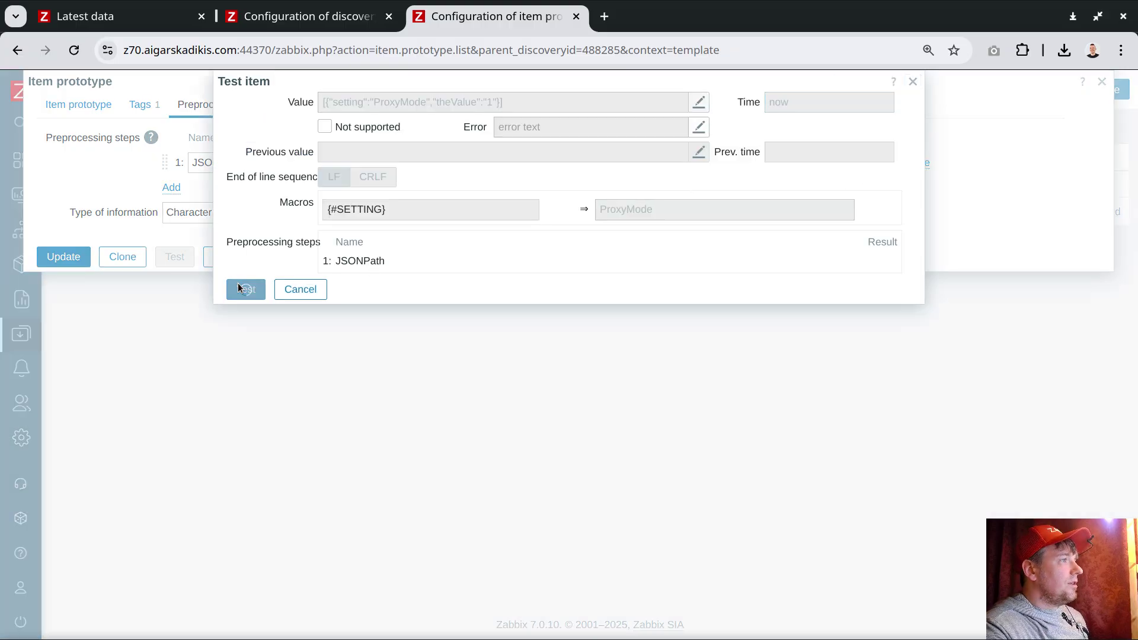
click(290, 341)
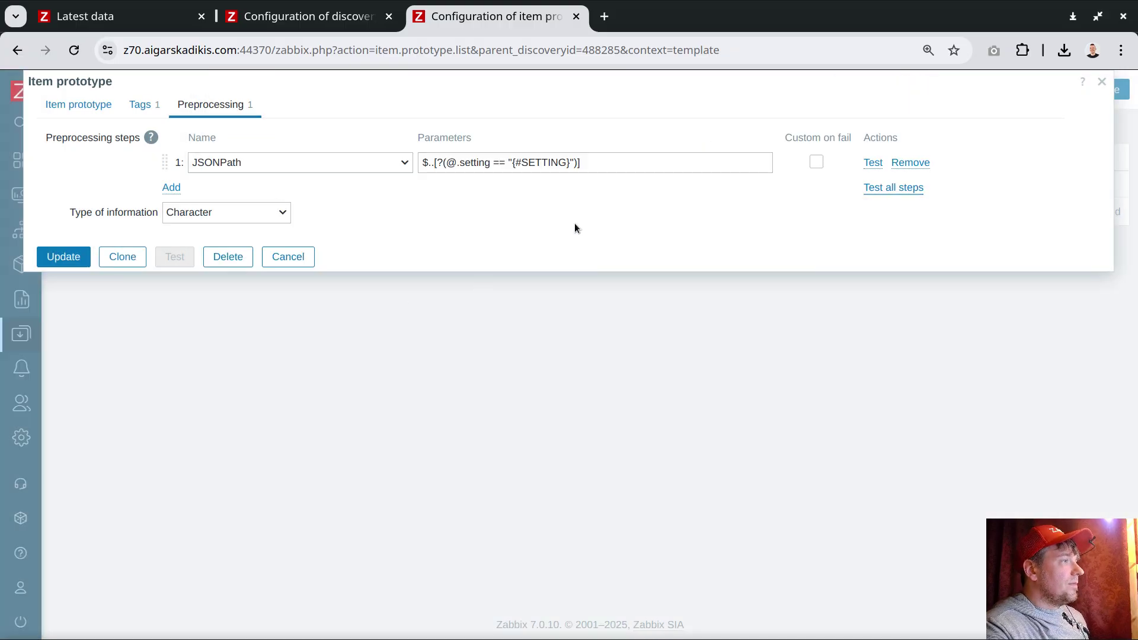
Rewrite the filter's setting reference in bracket notation so the JSONPath reads $..[?(@.['setting'] == "{#SETTING}")]
click(460, 159)
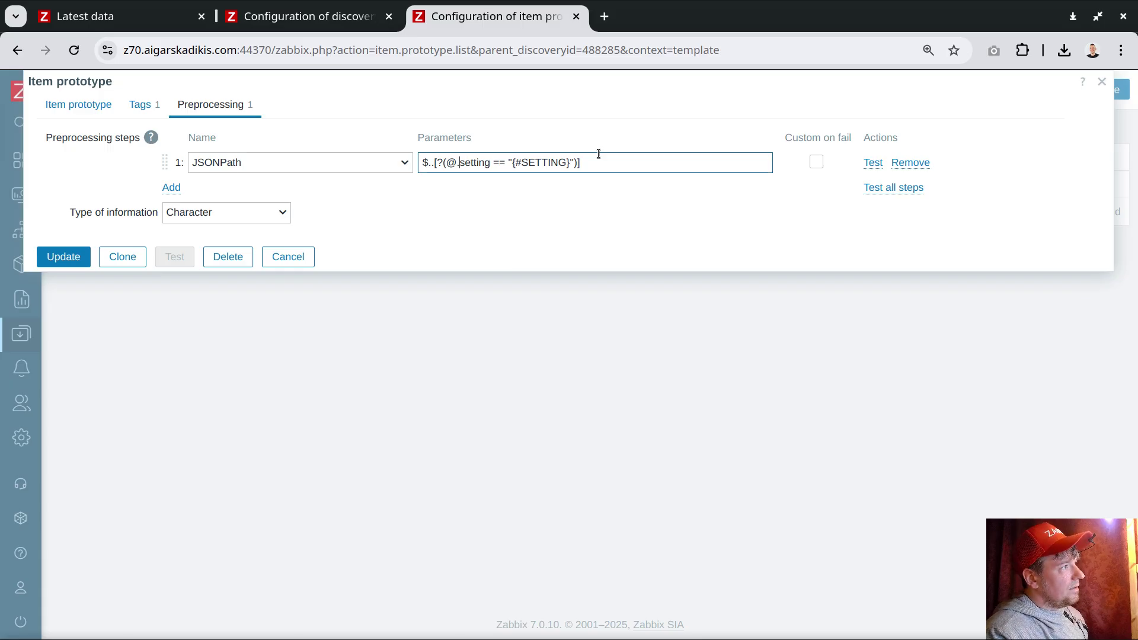
text([)
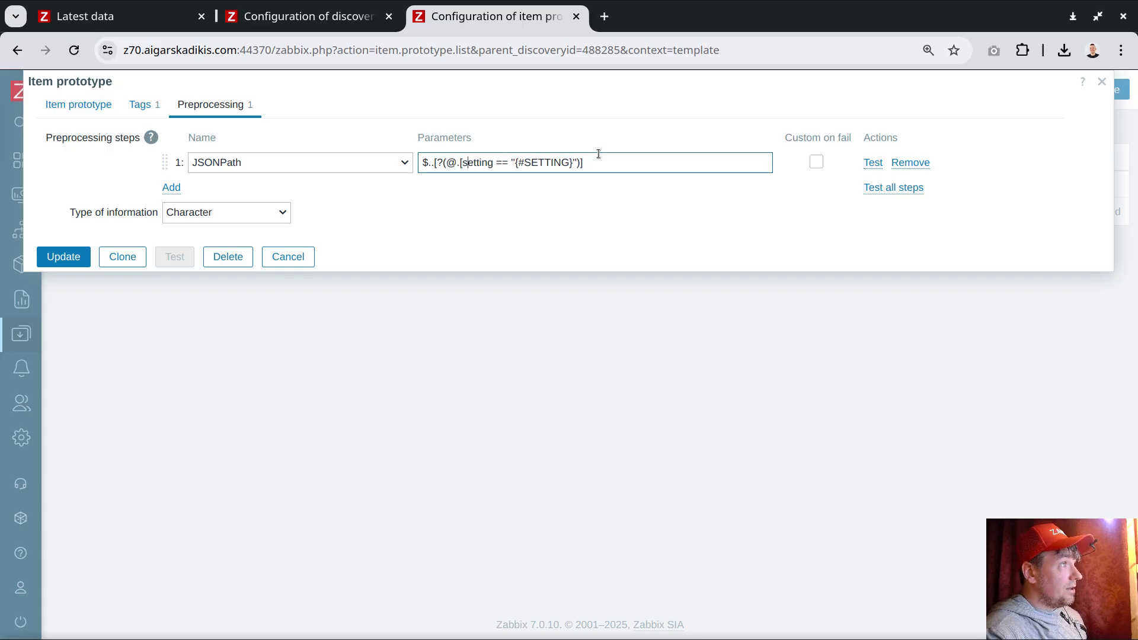
text(')
key(Right)
key(Right)
key(Right)
key(Right)
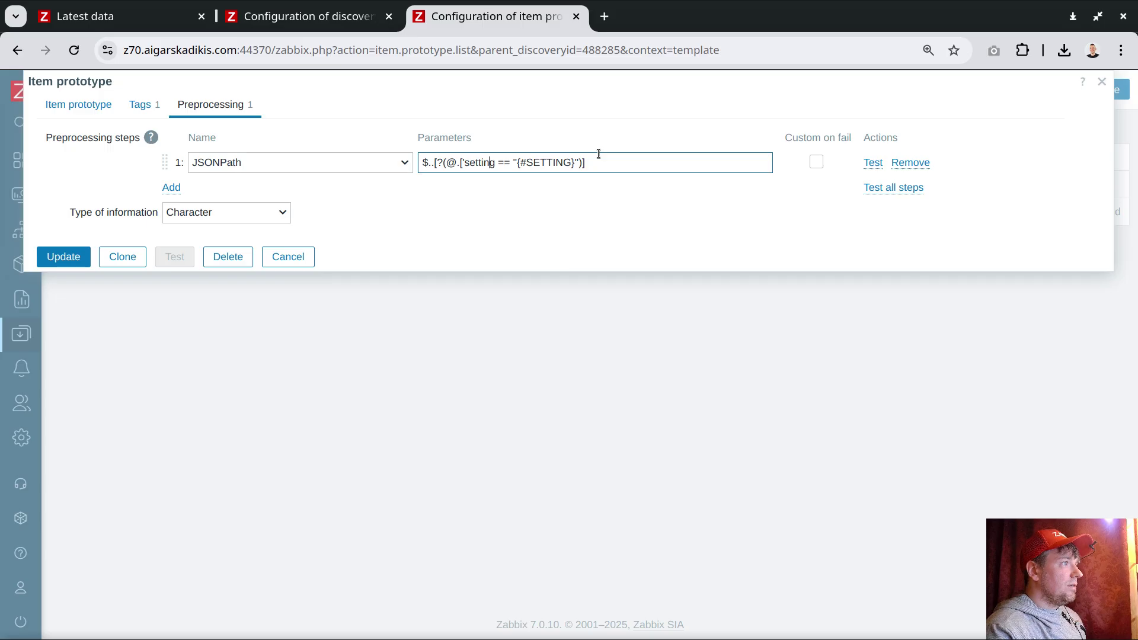
key(BackSpace)
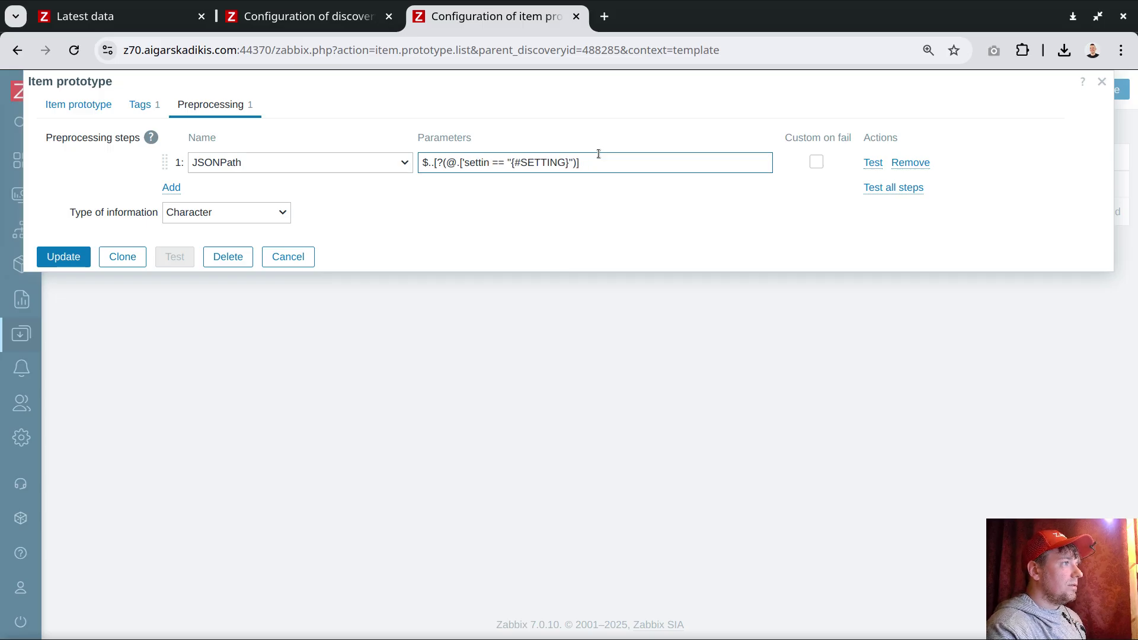
text(g')
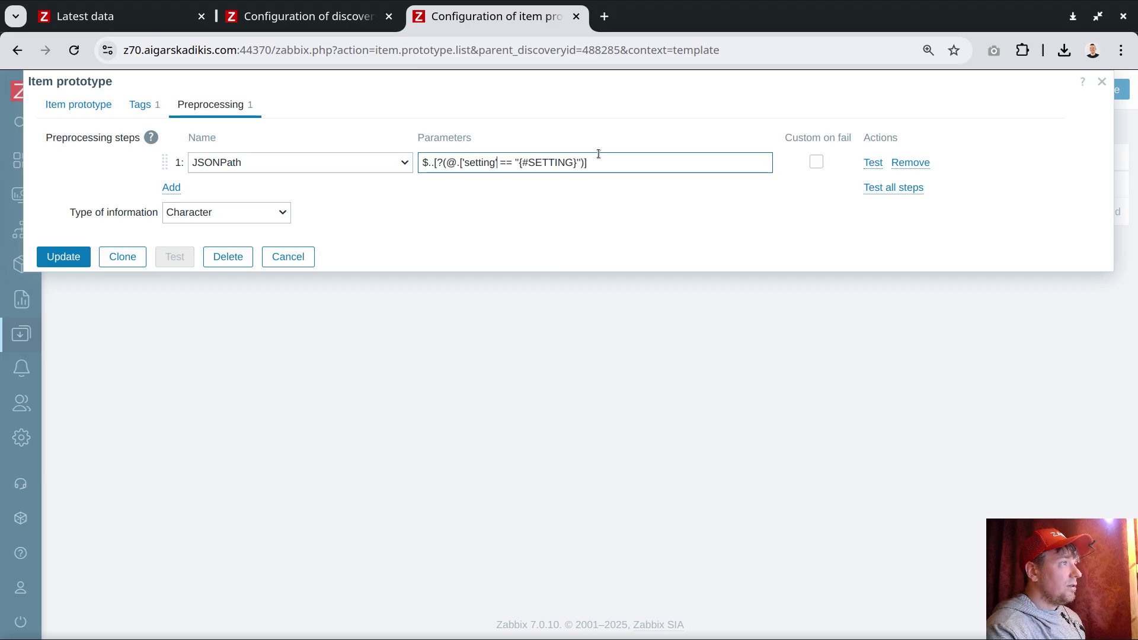
text(])
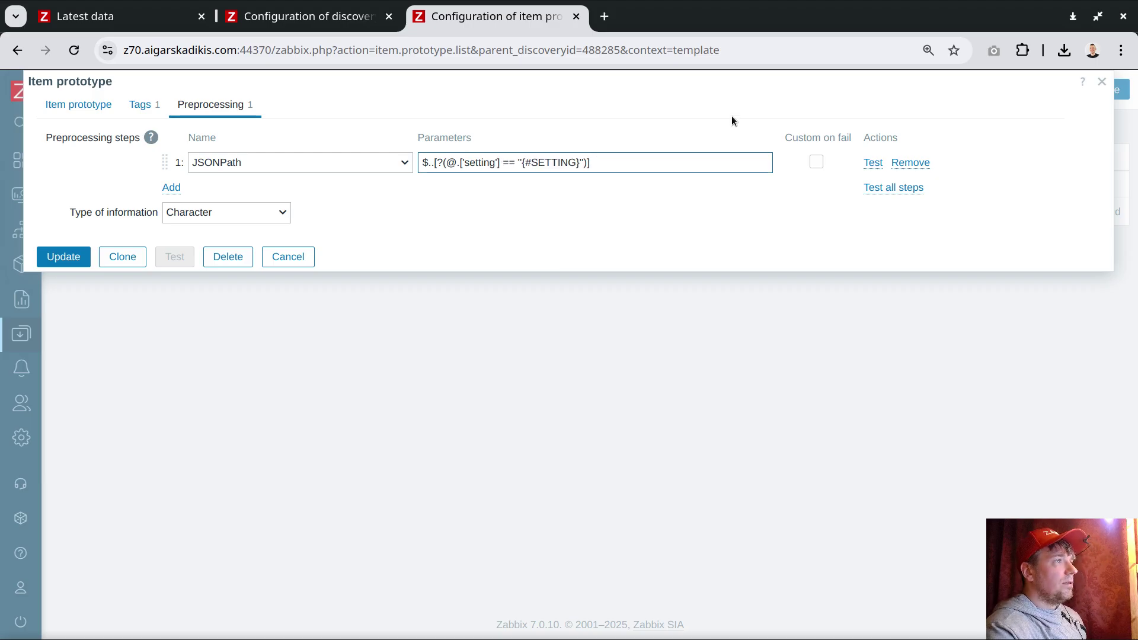
Test the bracket-notation JSONPath with the ProxyMode macro value and close the test
click(895, 187)
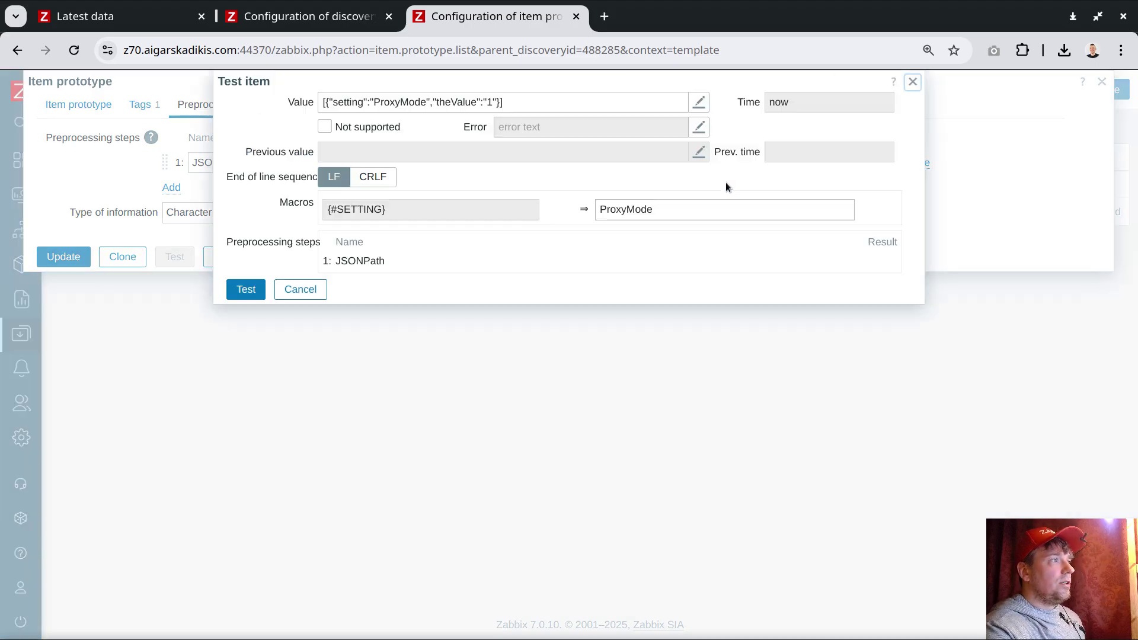
click(245, 293)
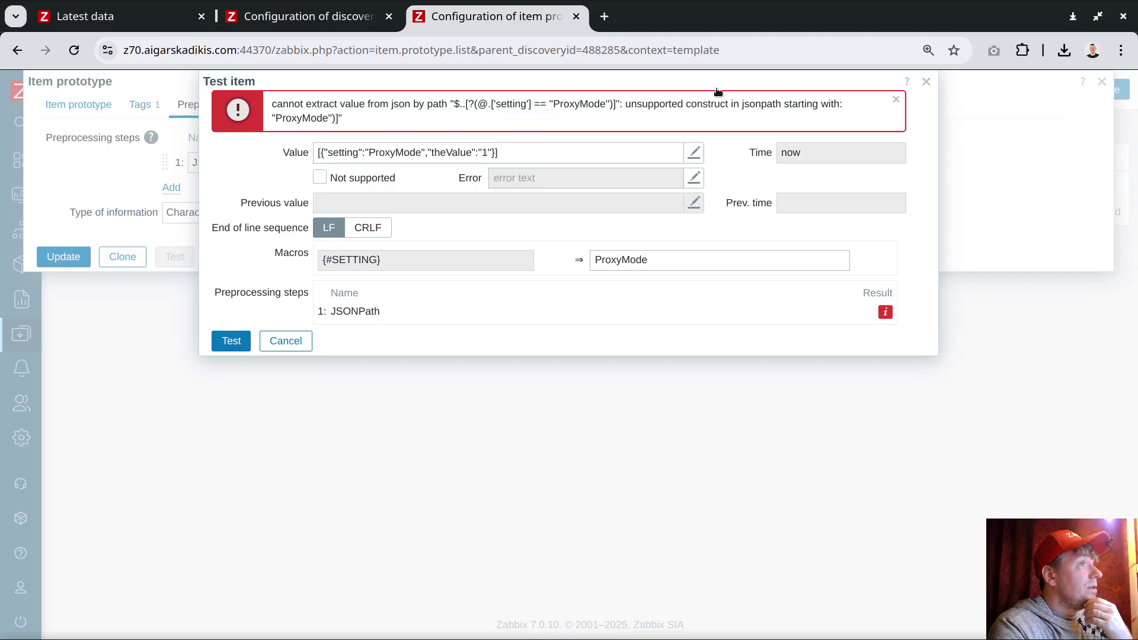
click(286, 341)
Try single quotes around {#SETTING} in the bracket-notation JSONPath, and close the prototype without saving
click(518, 162)
key(Delete)
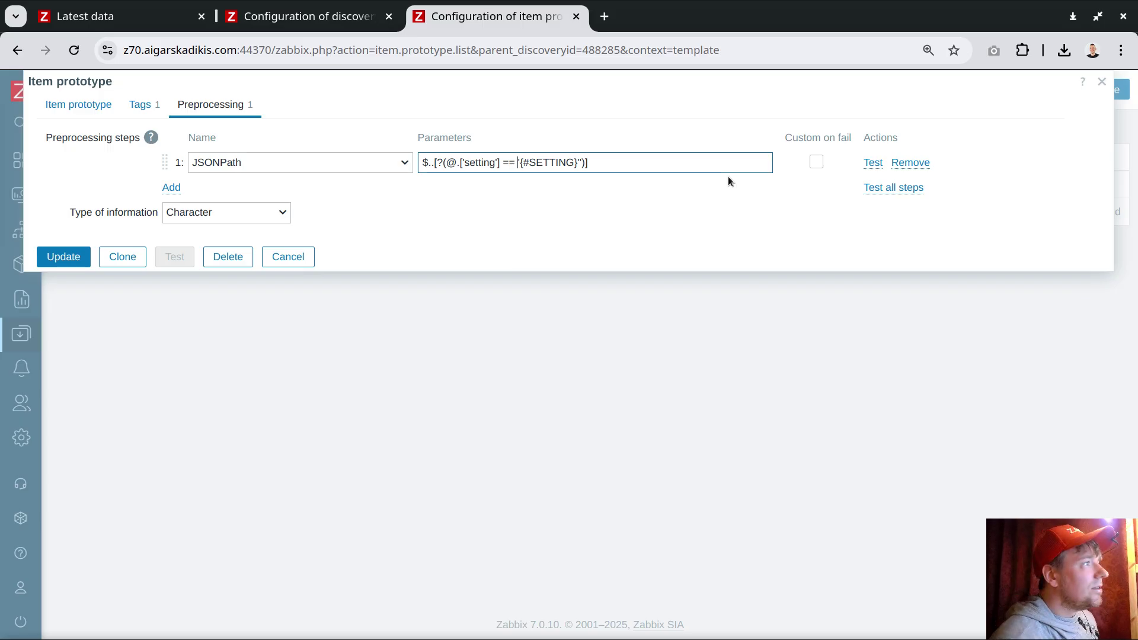
key(Delete)
text(')
key(Right)
key(Delete)
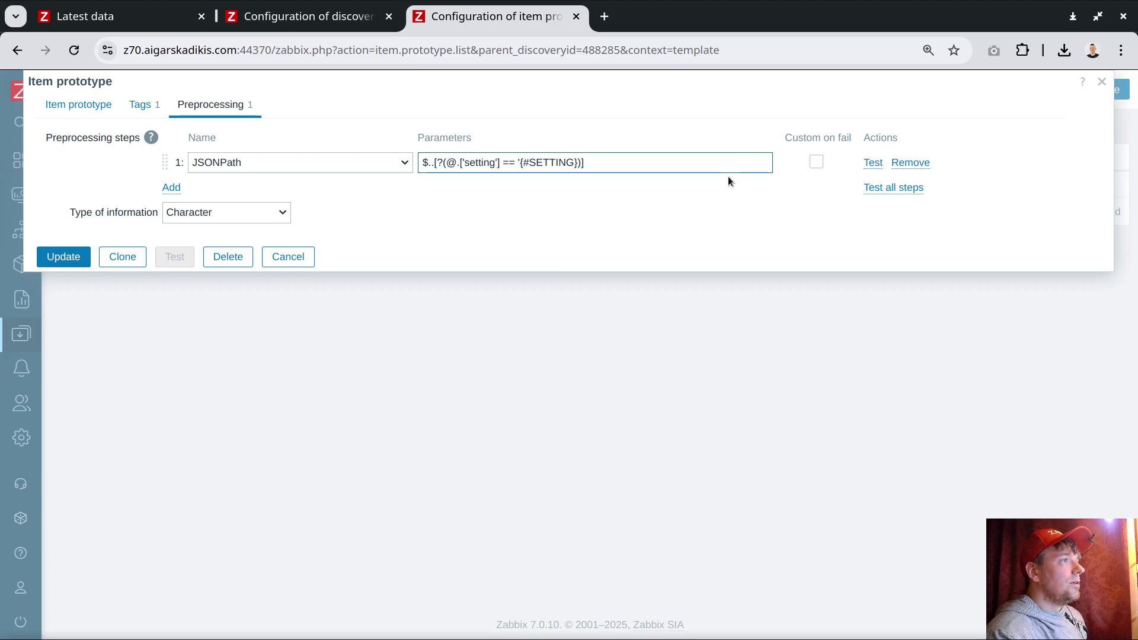
text(')
click(632, 163)
click(291, 255)
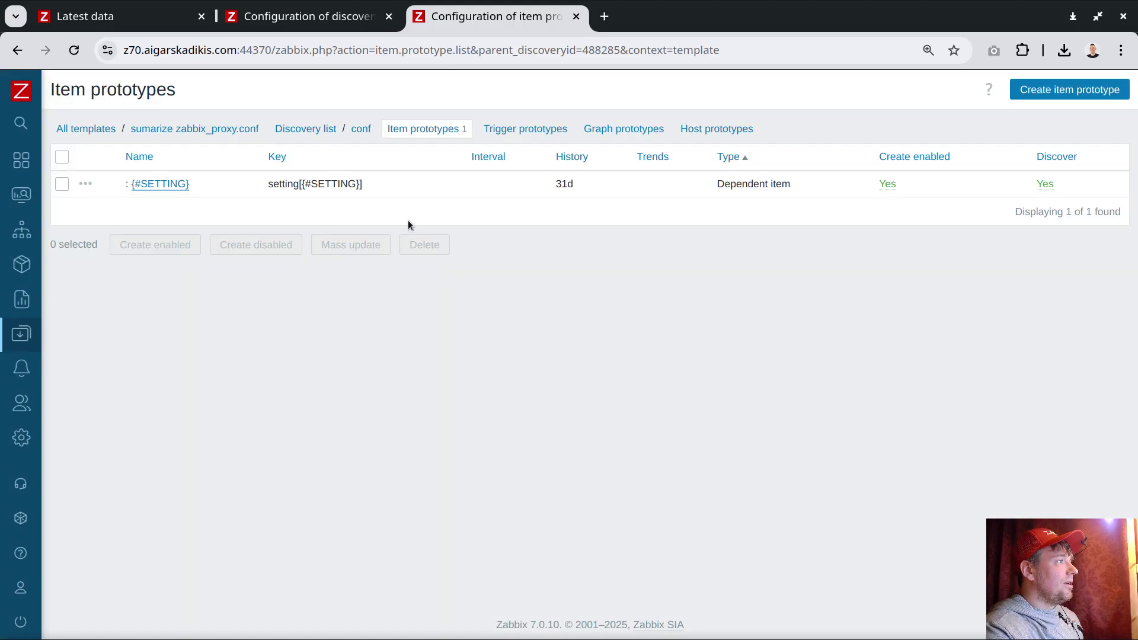
Reopen the {#SETTING} prototype's preprocessing and enclose the macro in single quotes: $..[?(@.setting== '{#SETTING}')].value.first()
click(148, 185)
click(190, 102)
click(548, 164)
click(567, 164)
key(BackSpace)
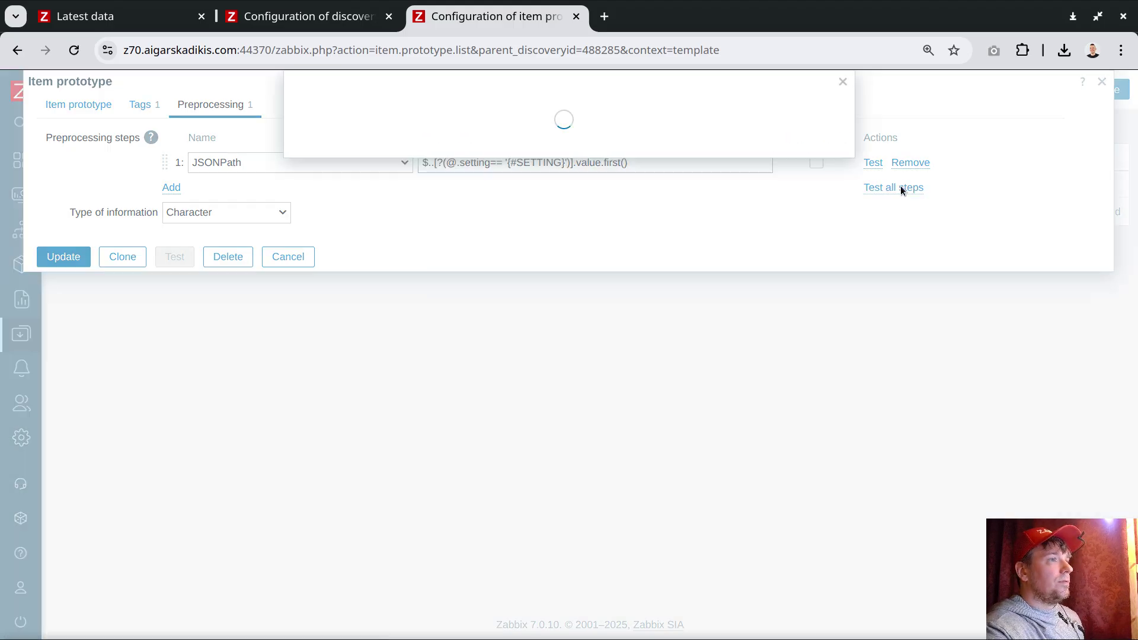
Start a test of all preprocessing steps and fill its value with the Active lines JSON copied from the host's latest data
click(900, 187)
click(396, 105)
key(ctrl+v)
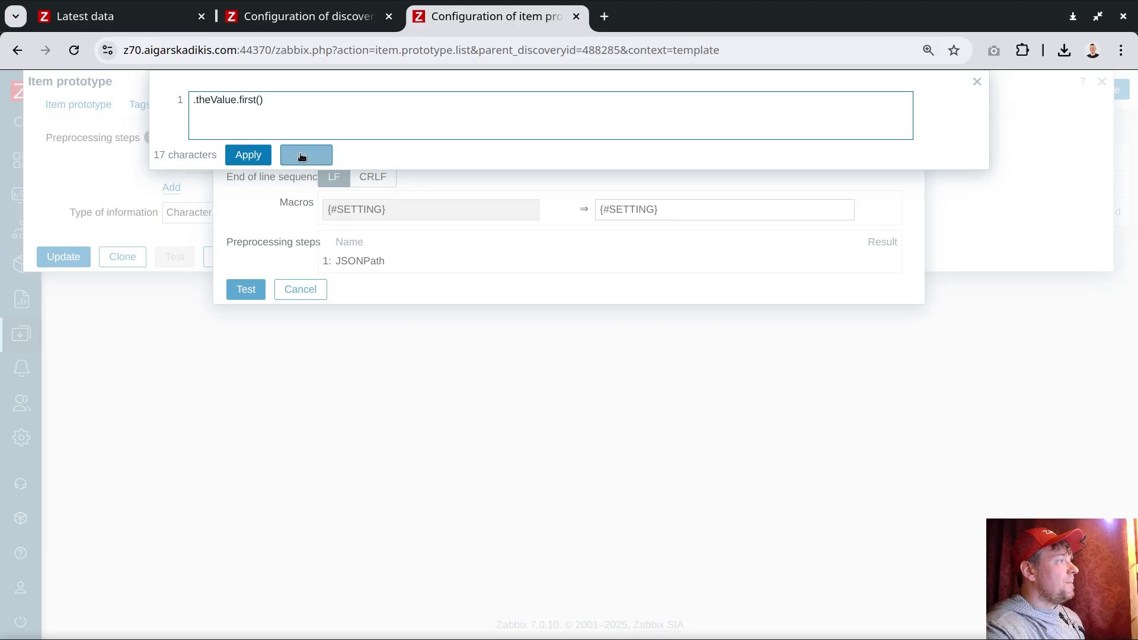
click(118, 16)
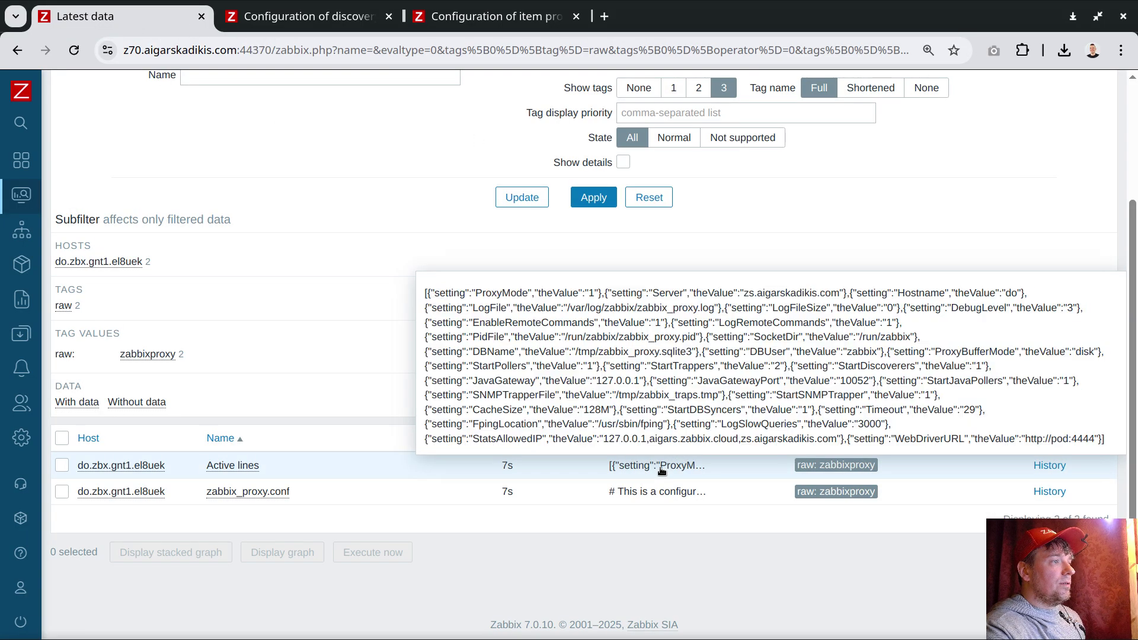
click(658, 466)
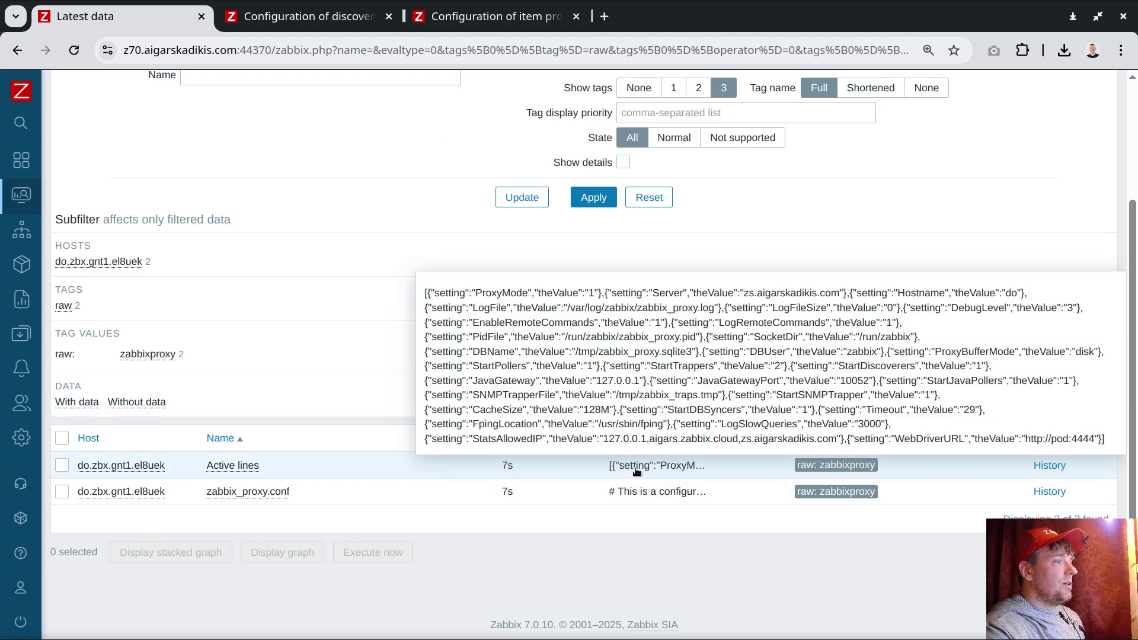
triple_click(599, 340)
click(497, 16)
key(ctrl+a)
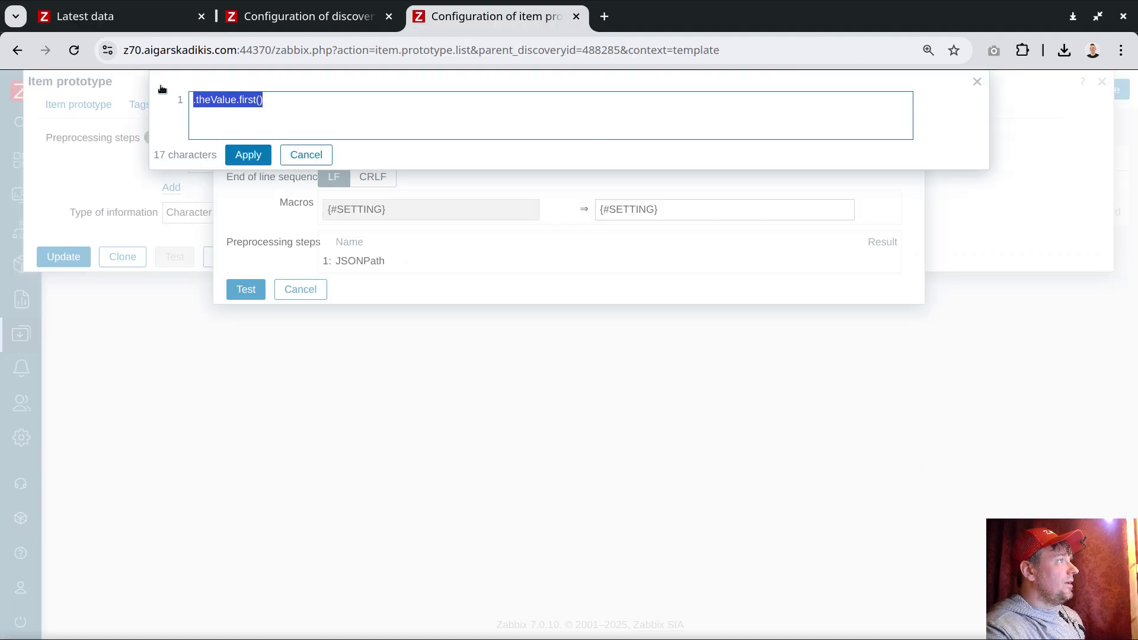
key(ctrl+v)
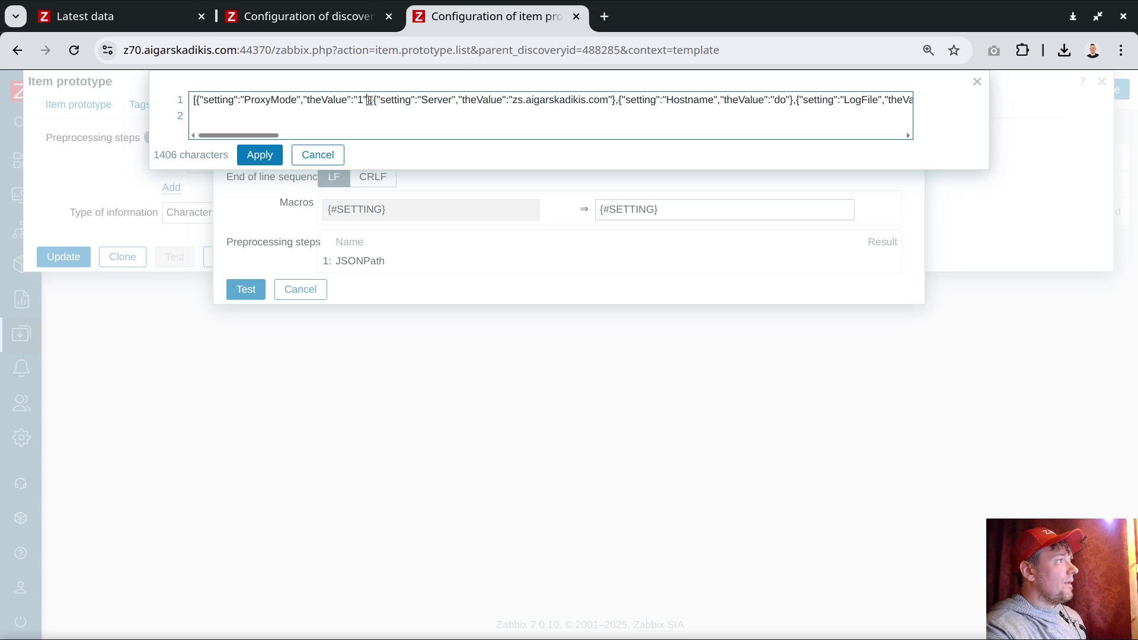
Trim the test value to the single entry [{"setting":"ProxyMode","theValue":"1"}] and apply it
key(shift+End)
text(])
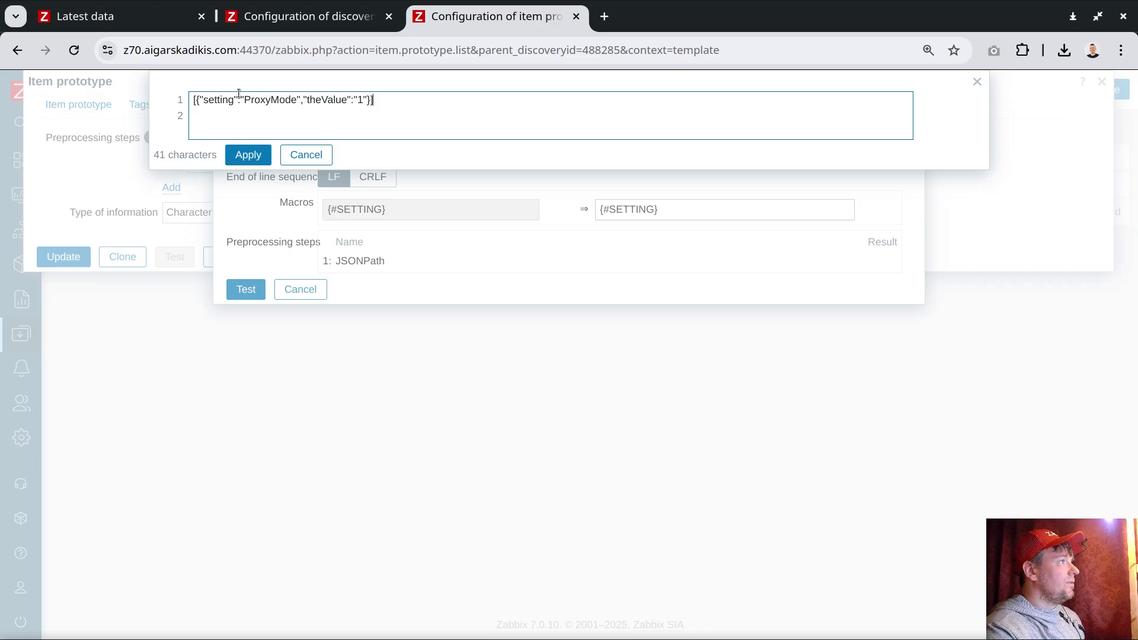
click(249, 156)
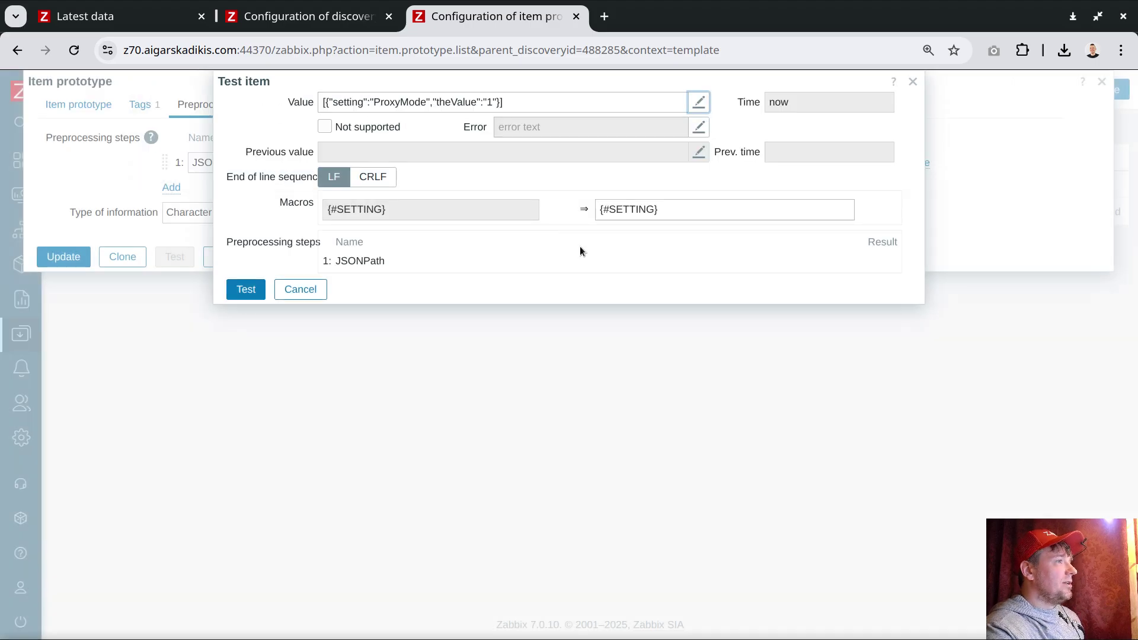
Set the {#SETTING} macro to ProxyMode, run the preprocessing test and close it
click(429, 109)
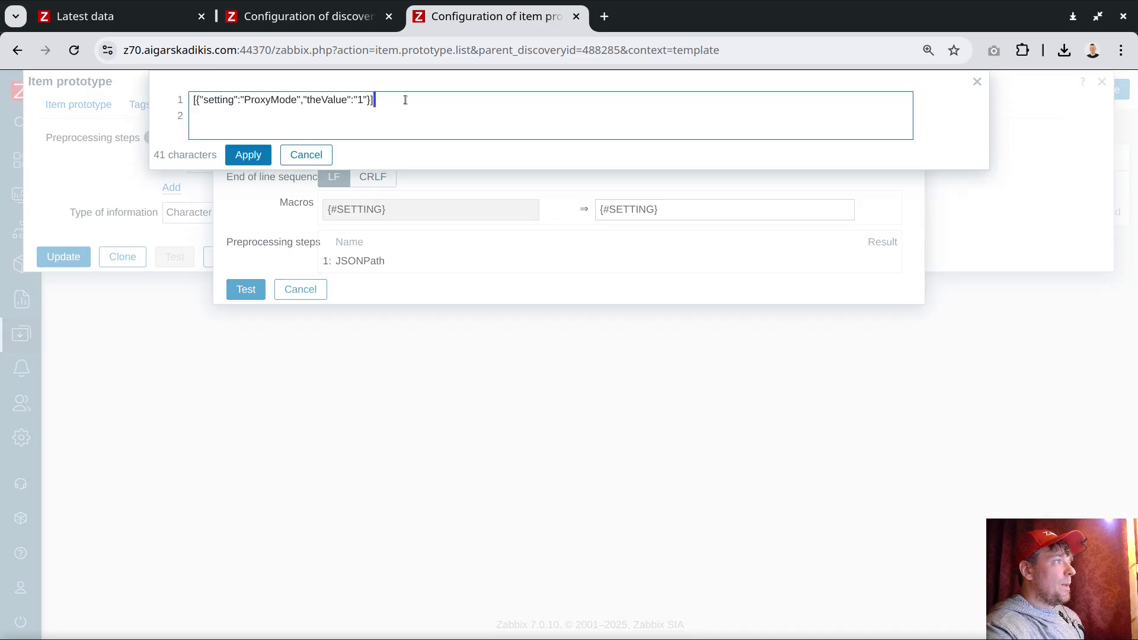
double_click(268, 99)
key(ctrl+c)
click(301, 156)
click(675, 209)
key(ctrl+a)
key(ctrl+v)
click(246, 290)
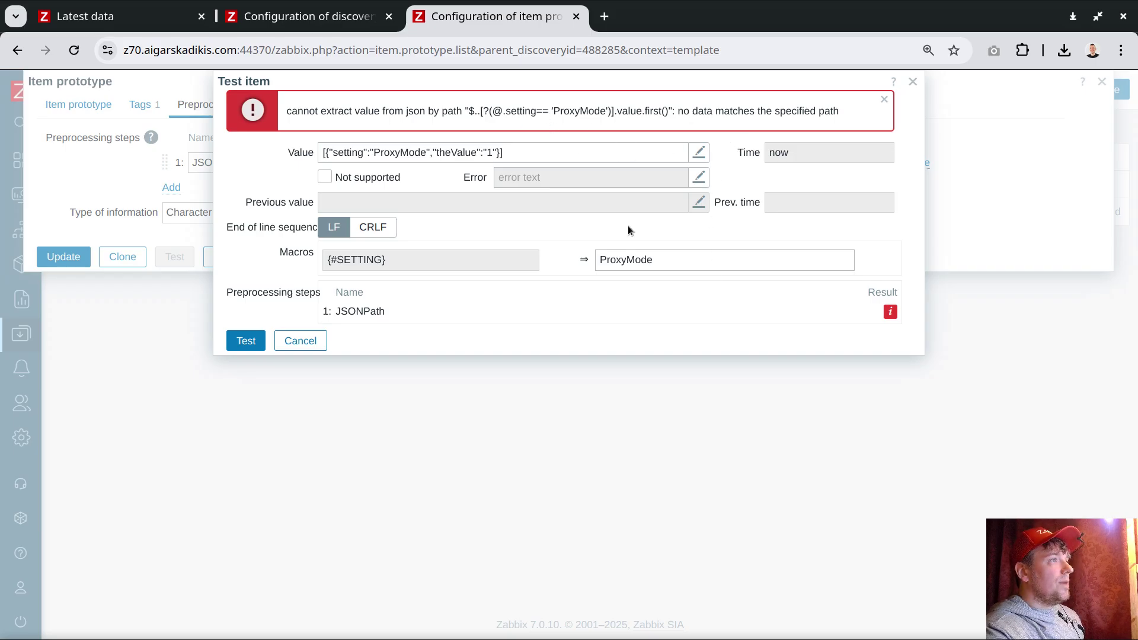
click(302, 340)
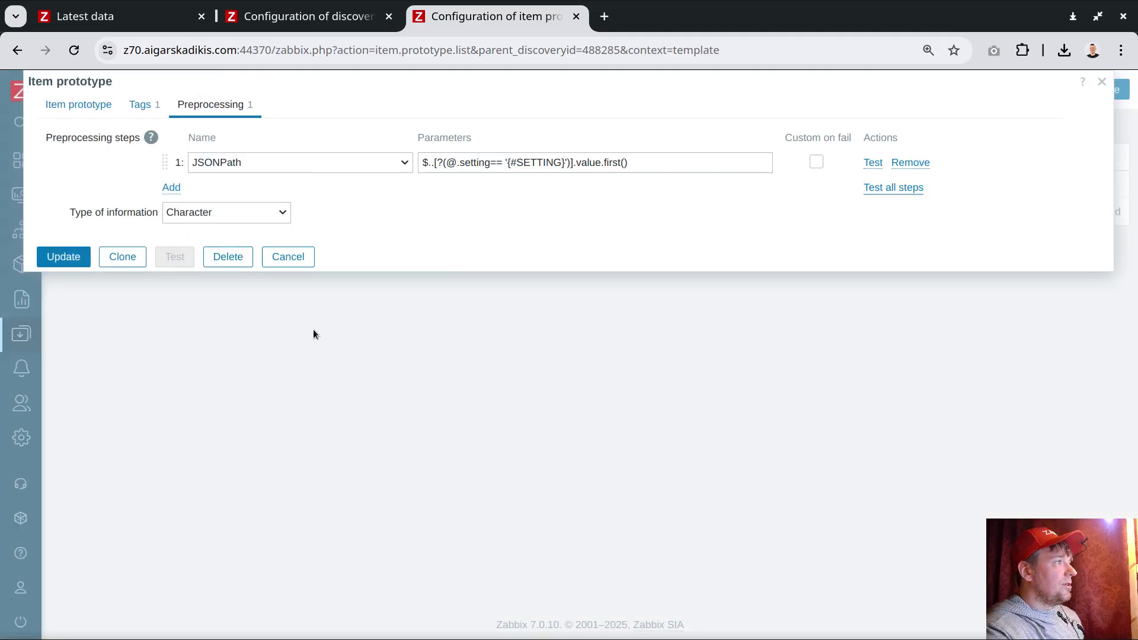
Rename the extracted key to theValue so the JSONPath reads $..[?(@.setting== '{#SETTING}')].theValue.first()
click(580, 163)
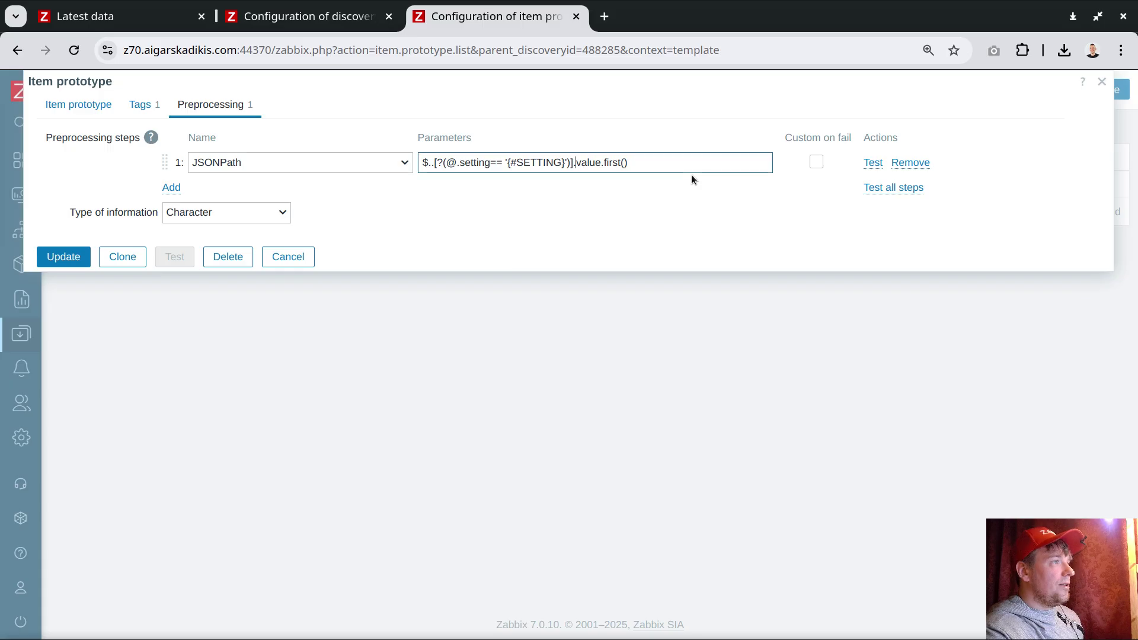
text(the)
key(Delete)
text(V)
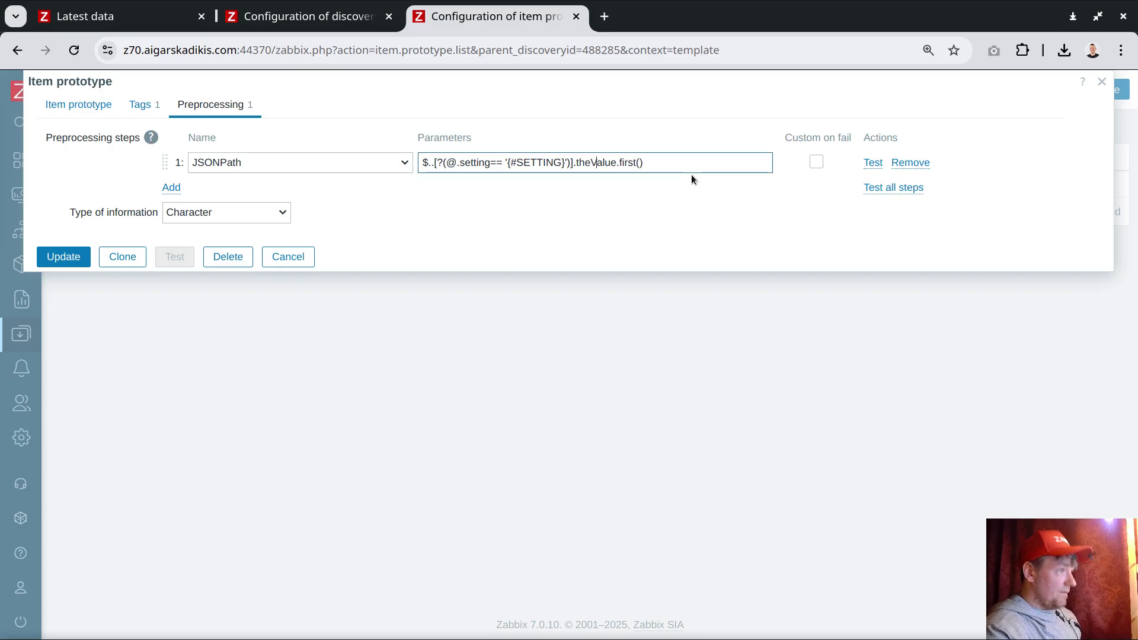
Test the corrected JSONPath with the ProxyMode sample and save the item prototype
click(889, 187)
click(255, 291)
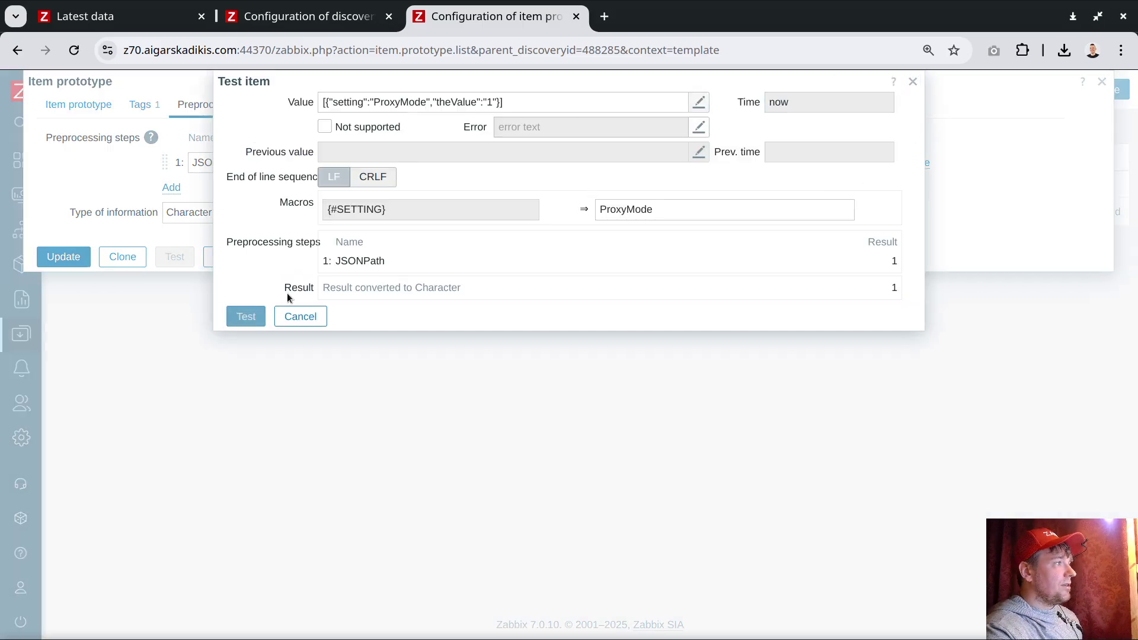
click(293, 316)
click(65, 257)
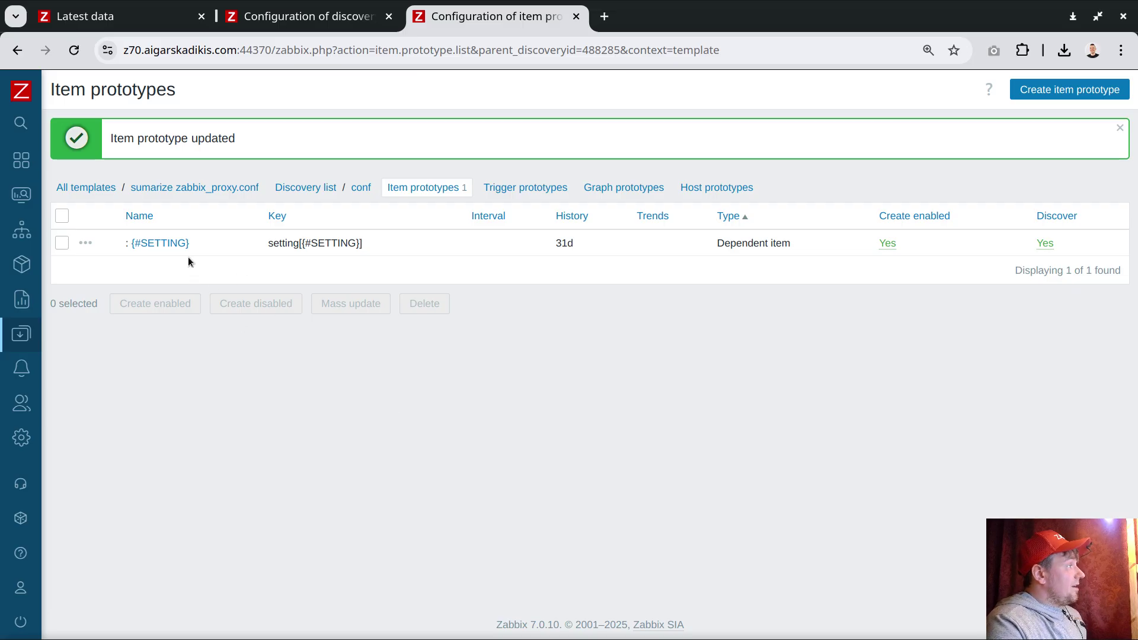
Filter the host's latest data by the tag conf containing zabbixproxy
click(137, 23)
scroll(575, 426, up, 3)
double_click(657, 187)
text(conf)
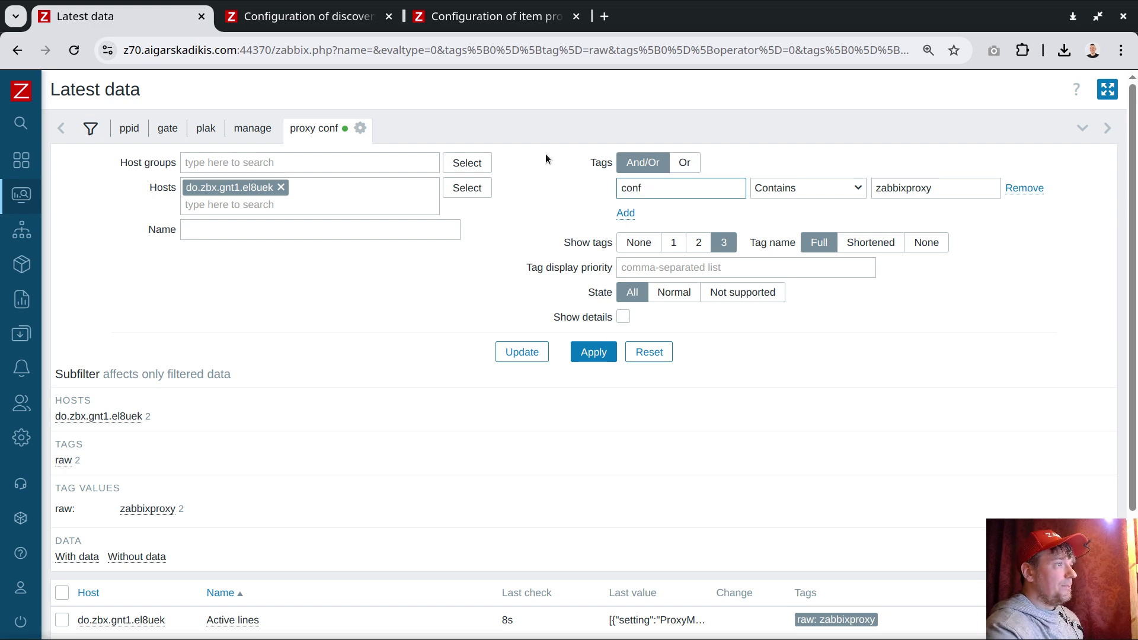
click(593, 351)
scroll(703, 259, down, 5)
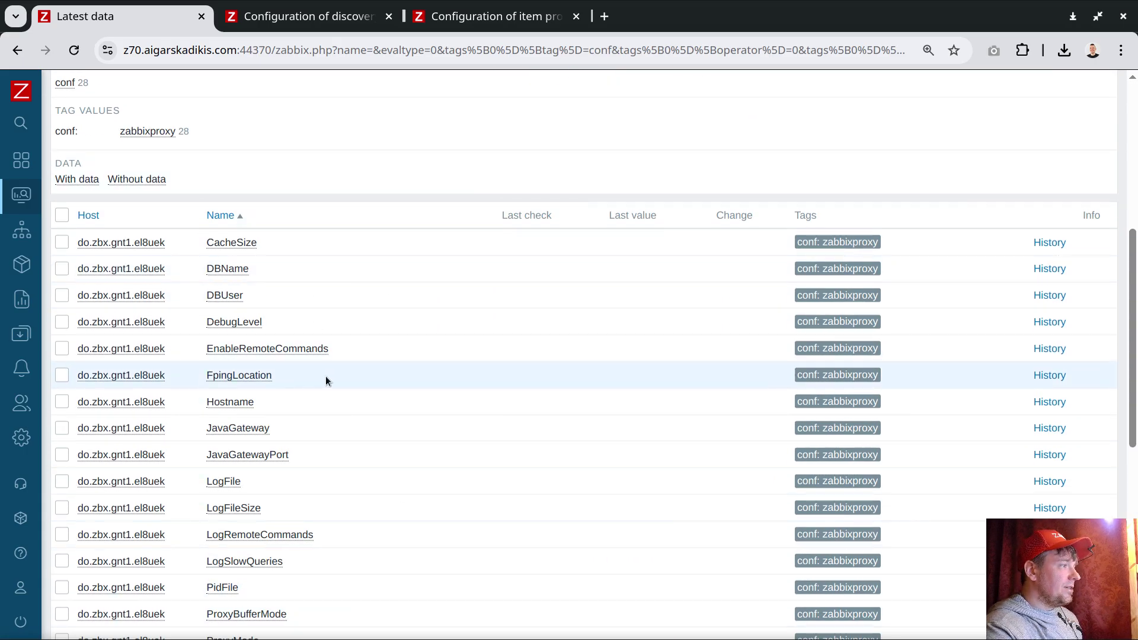
Examine the discovered proxy configuration items, reapplying the filter to refresh their last check times and values
scroll(337, 374, down, 3)
scroll(351, 372, up, 1)
scroll(352, 372, up, 8)
scroll(354, 362, down, 3)
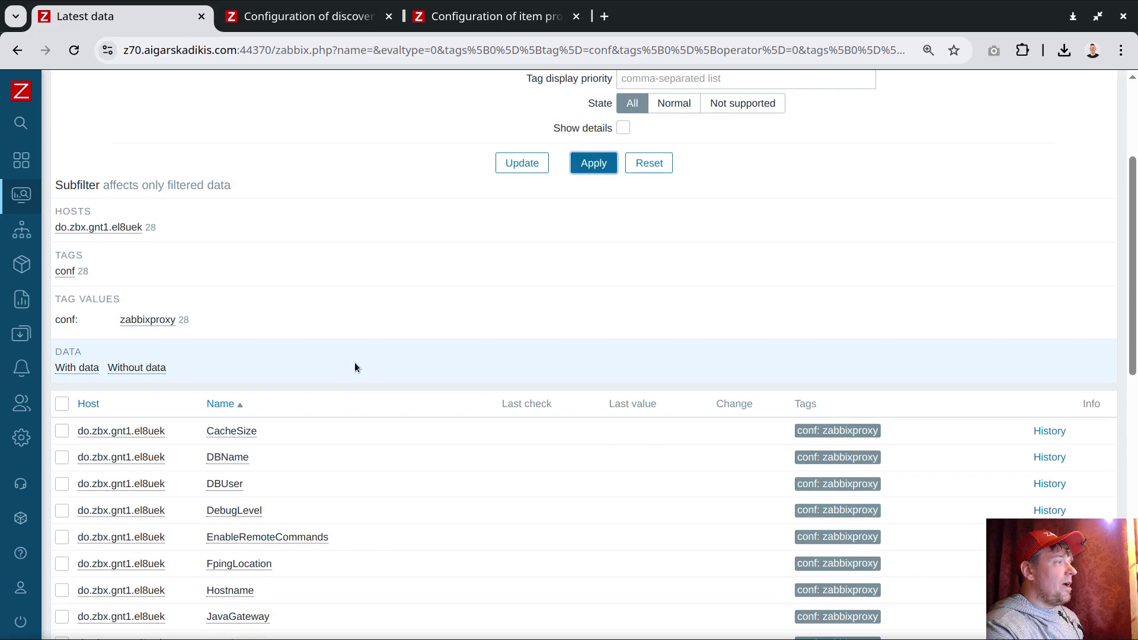
scroll(741, 422, down, 2)
scroll(603, 340, up, 2)
scroll(633, 329, up, 2)
scroll(806, 318, down, 2)
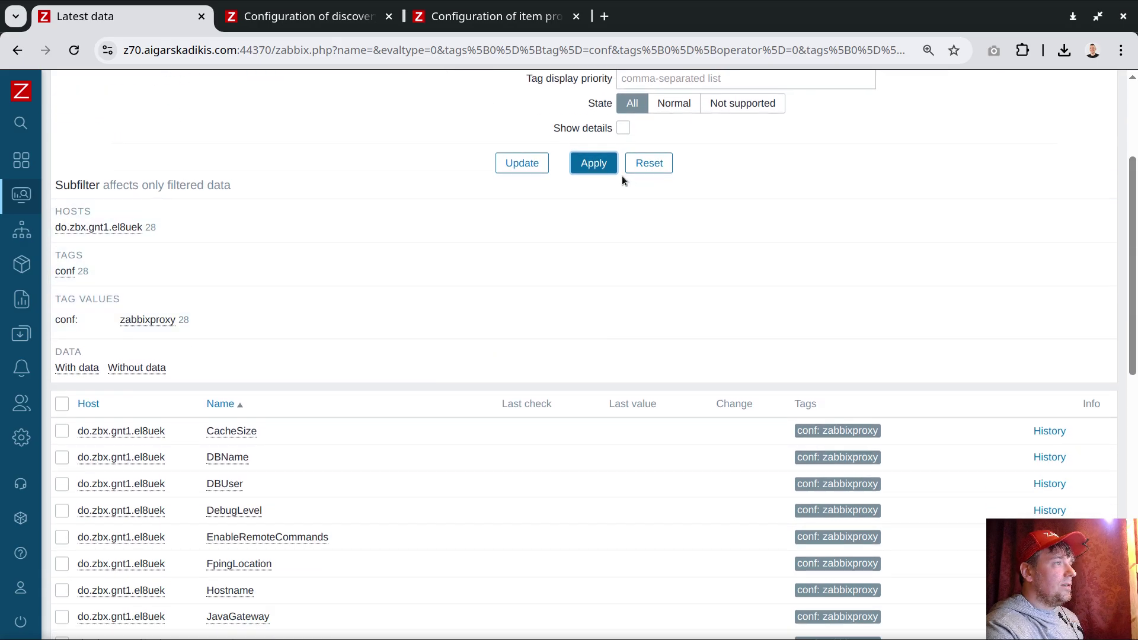
click(593, 163)
scroll(758, 274, down, 6)
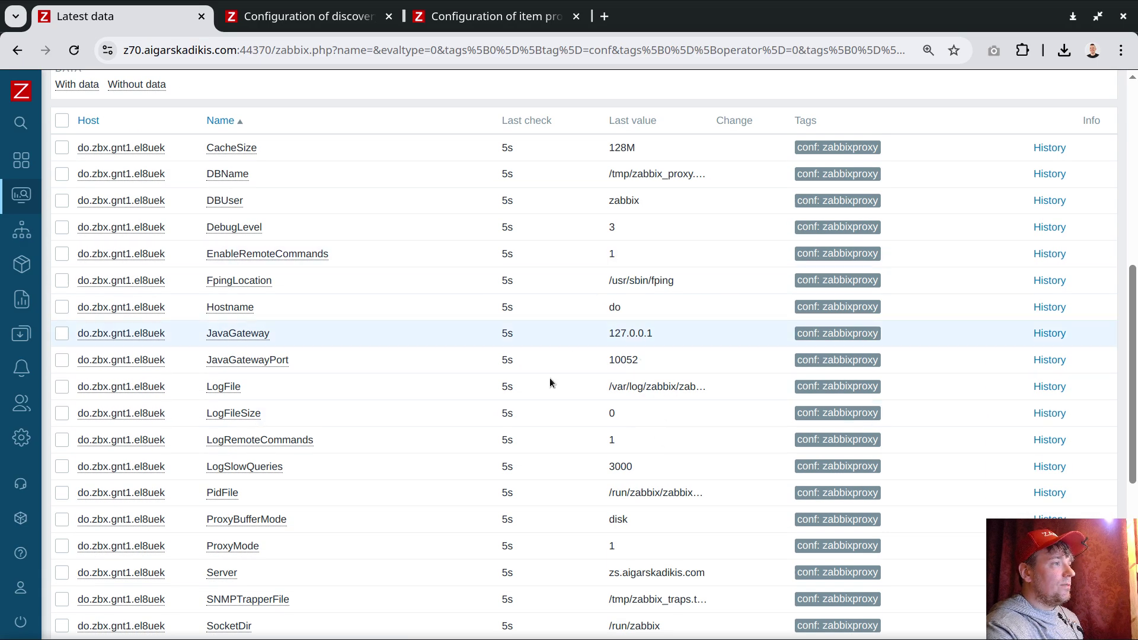
scroll(471, 408, up, 6)
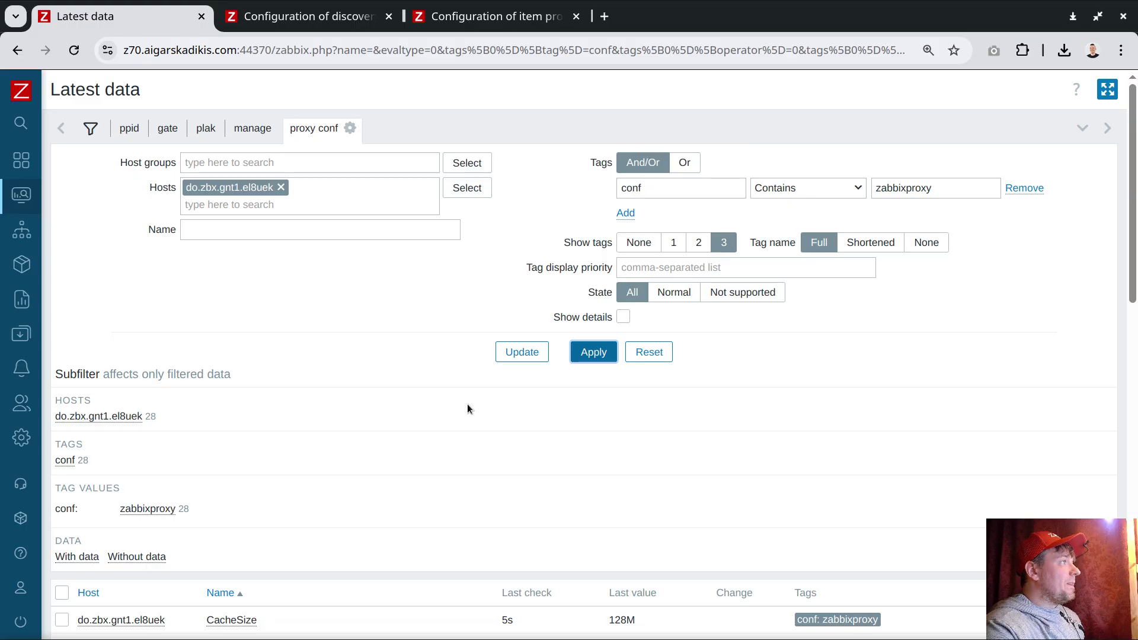
Create a new dashboard named "summary of zabbix_proxy.conf"
mouse_move(34, 138)
click(78, 160)
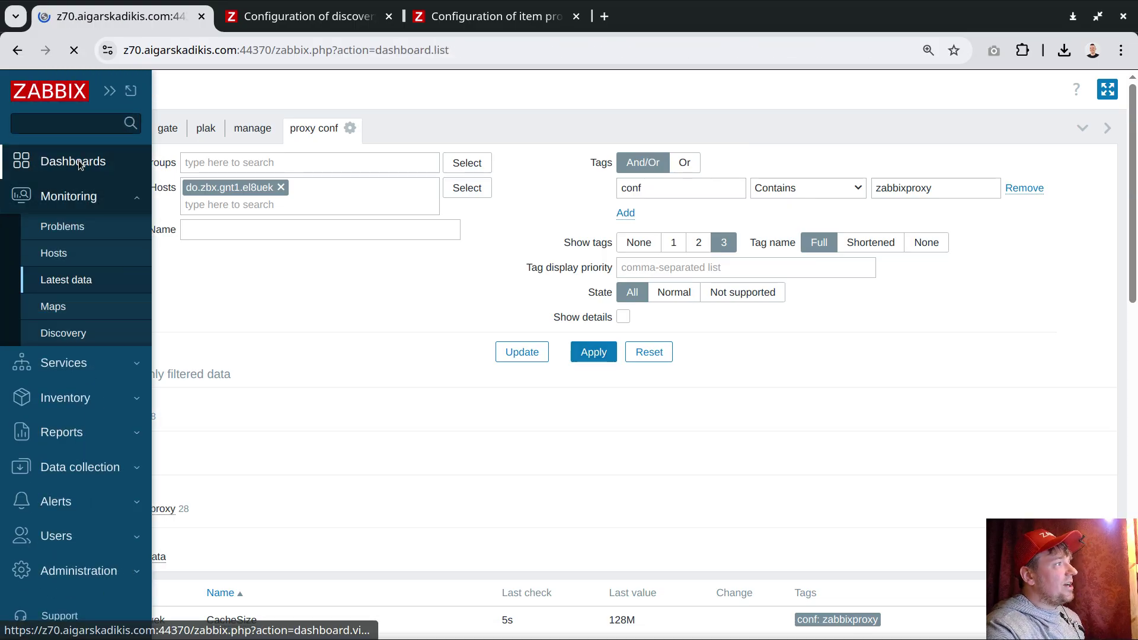
click(1037, 89)
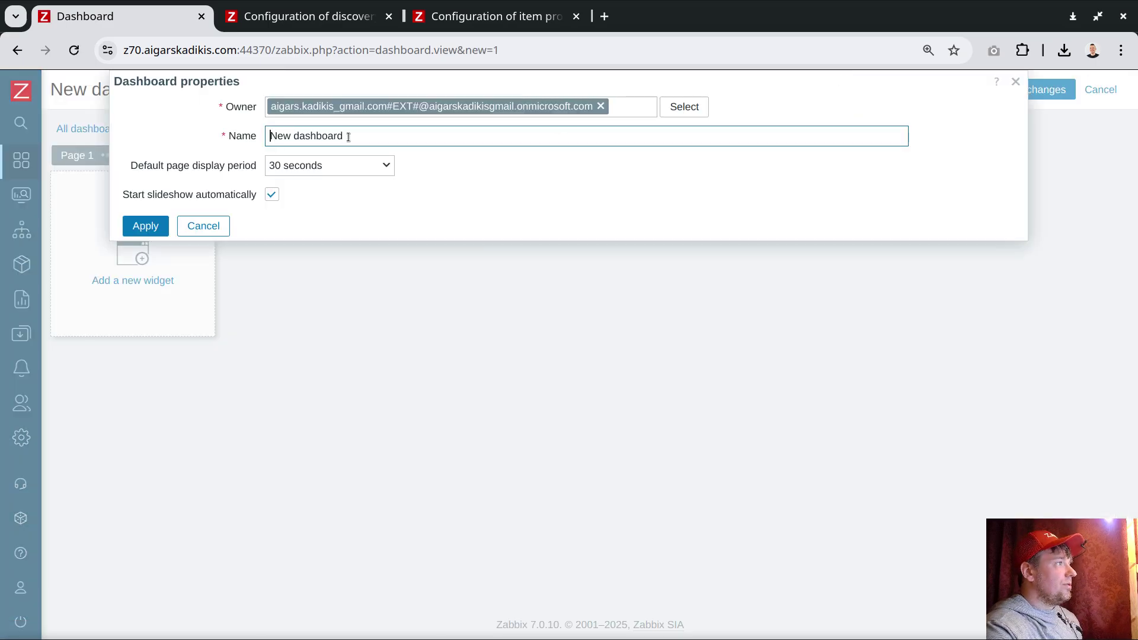
text(summary )
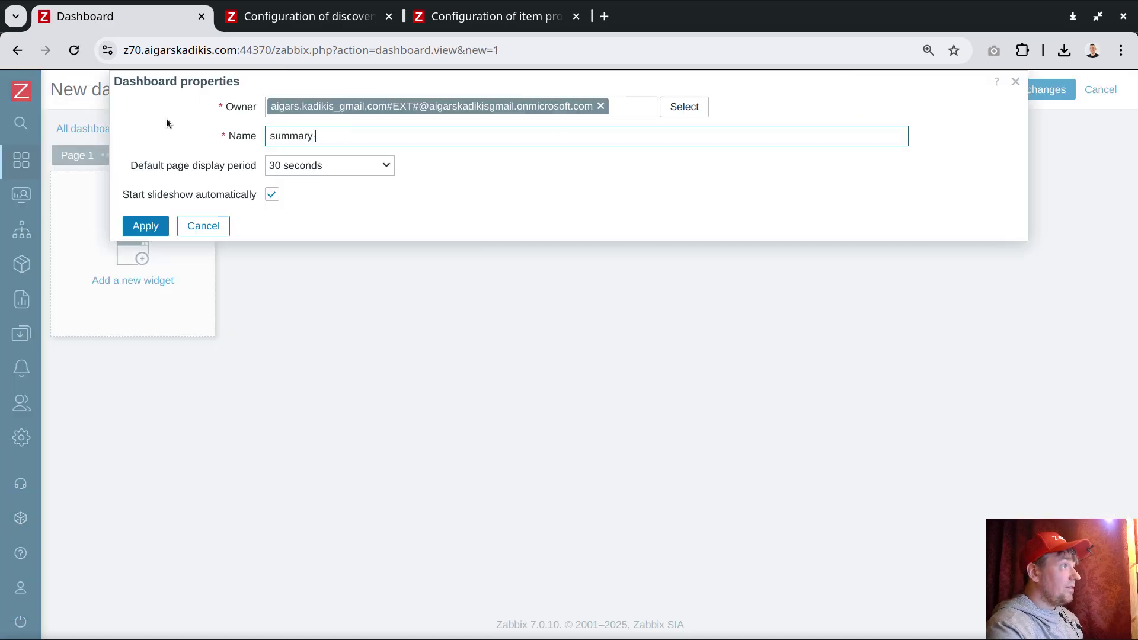
text(of zabbix_proxy.conf)
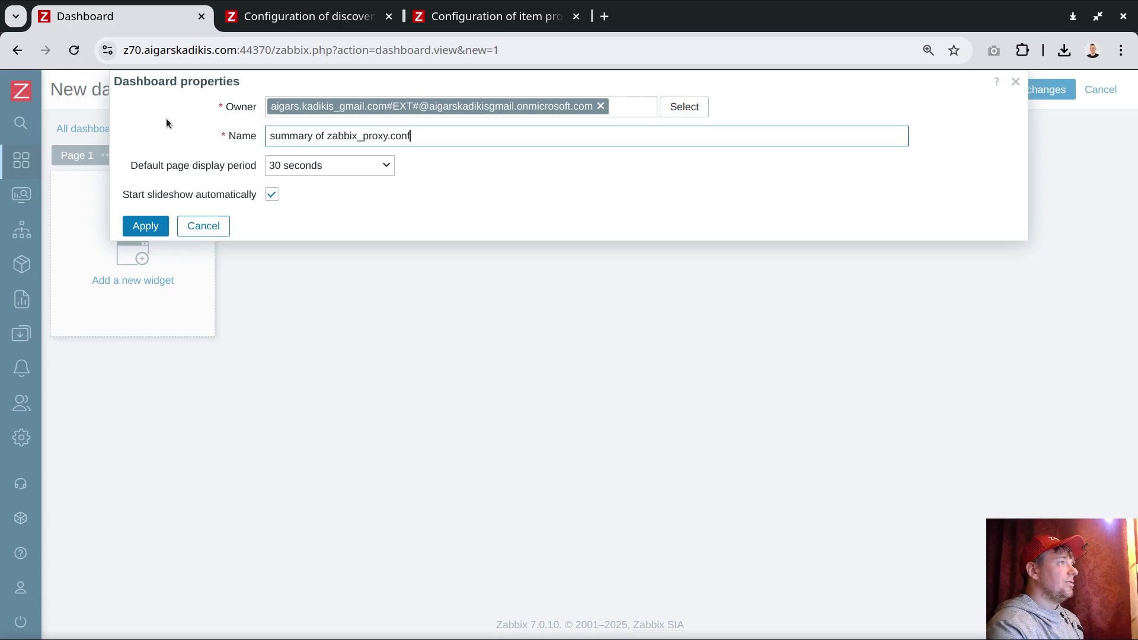
click(145, 225)
Add a Data overview widget across the dashboard's width, limited to items whose conf tag equals zabbixproxy
drag(76, 192, 1114, 525)
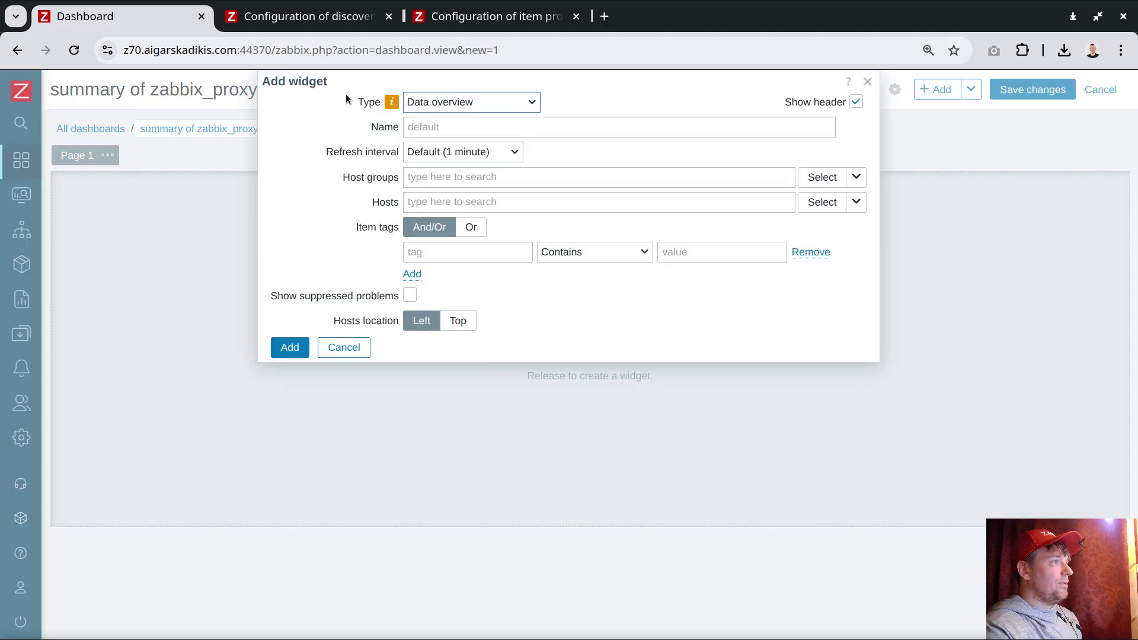
click(463, 255)
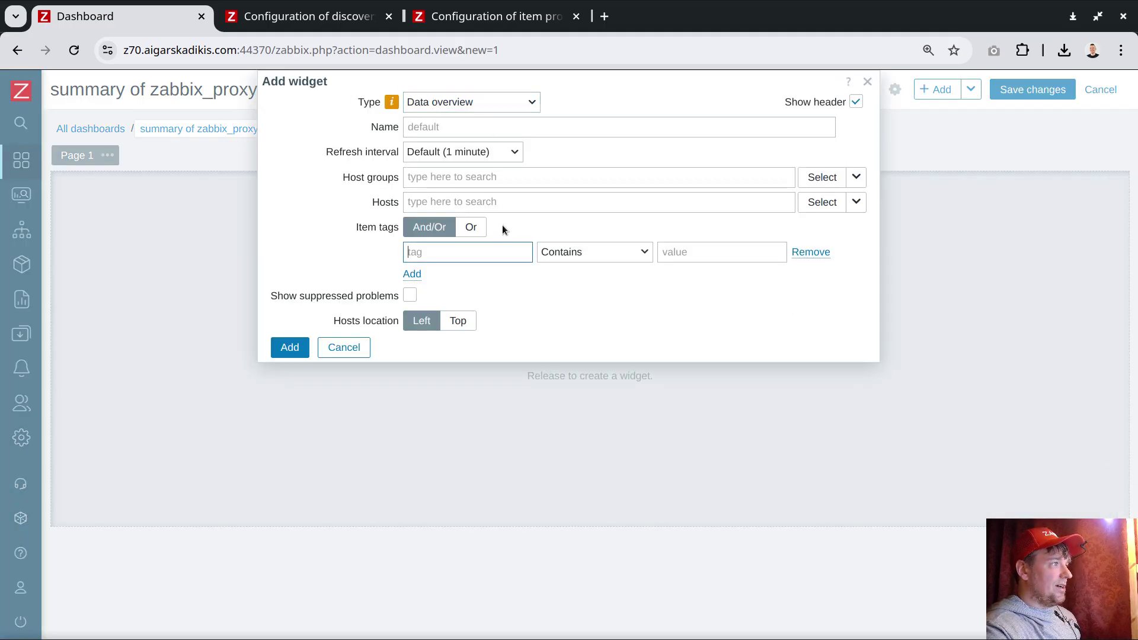
text(conf)
click(710, 256)
text(zabbixproxy)
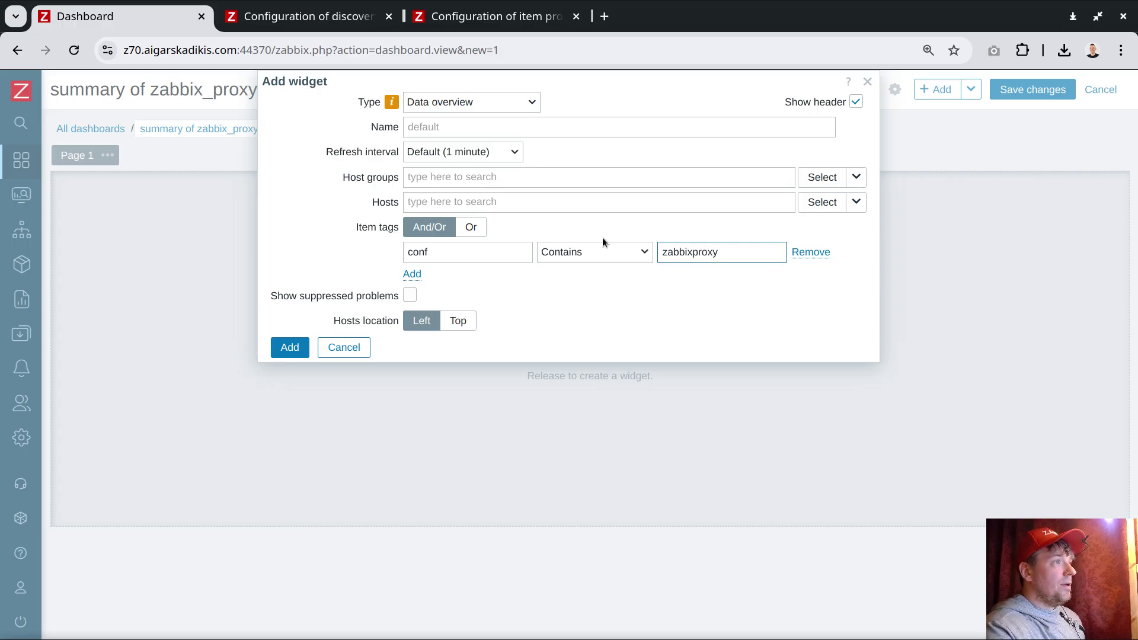
click(602, 244)
click(560, 294)
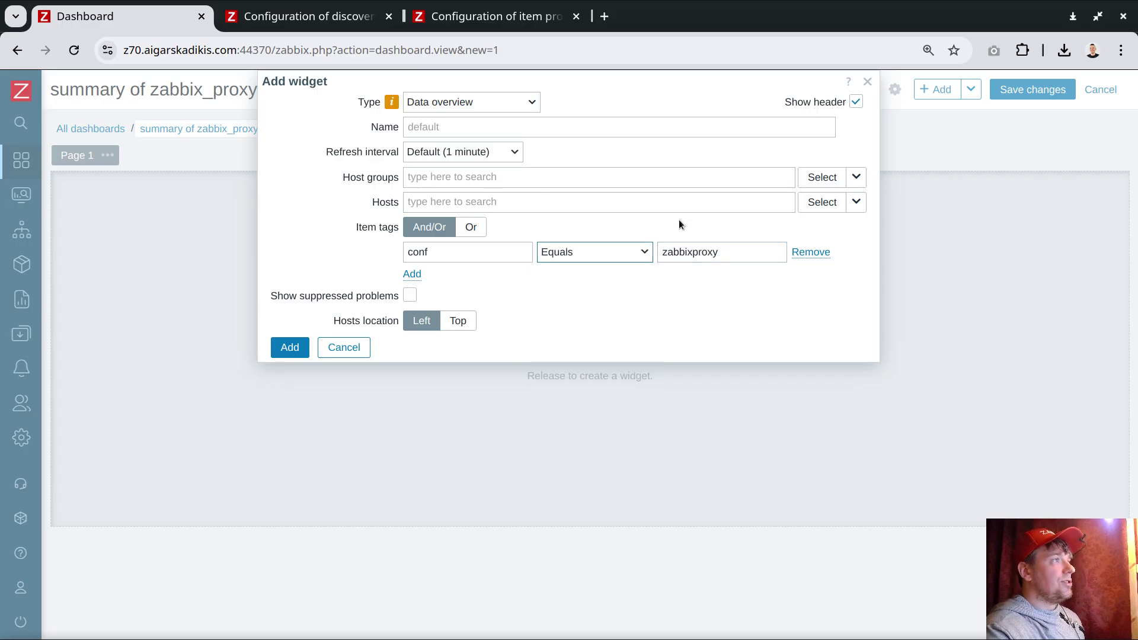
click(714, 135)
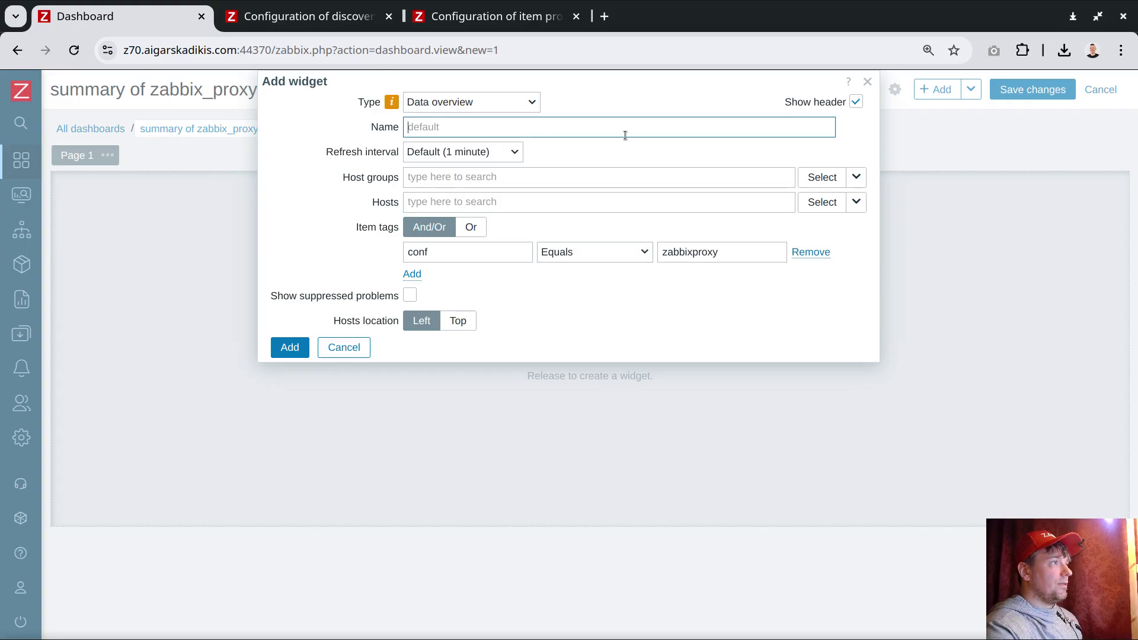
click(289, 347)
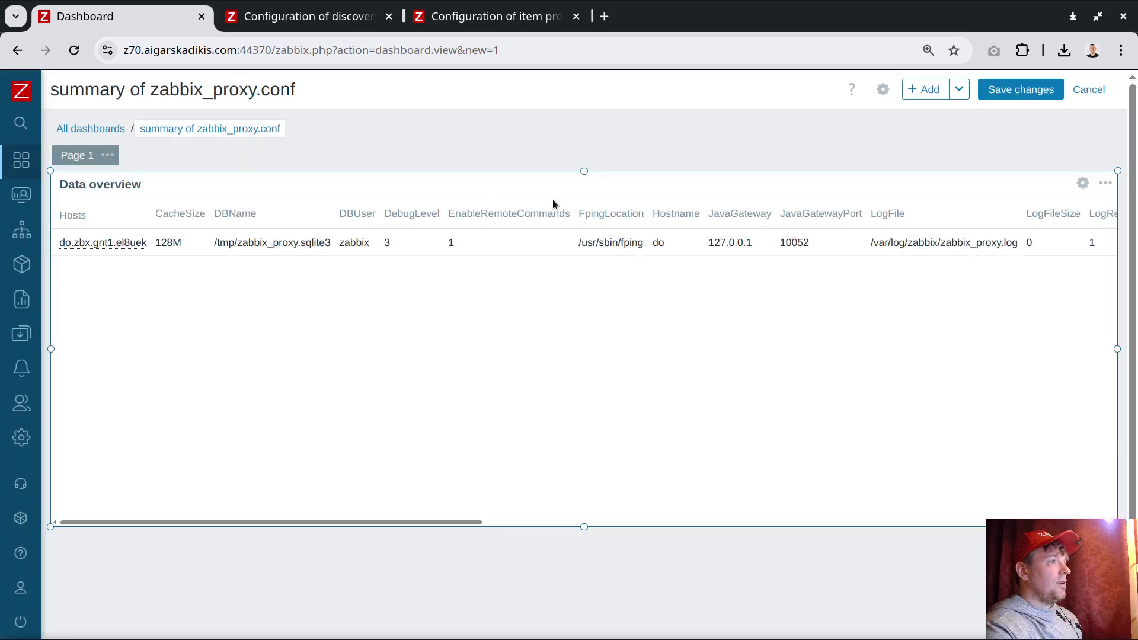
Change the Data overview widget's hosts location to Top and apply the change
click(1082, 183)
click(457, 320)
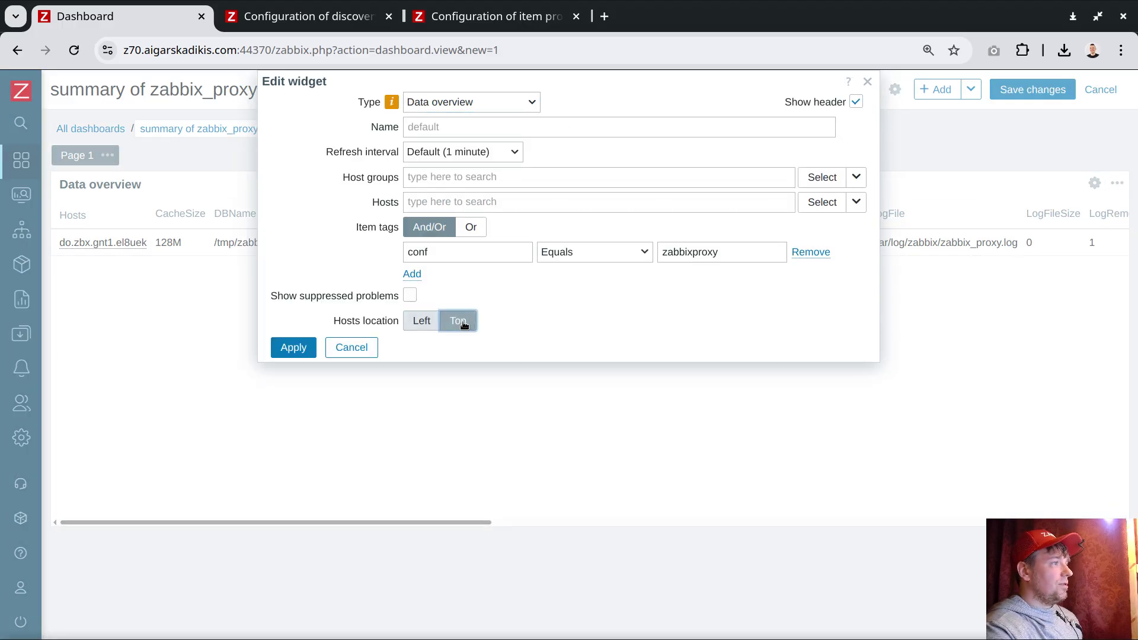
click(278, 348)
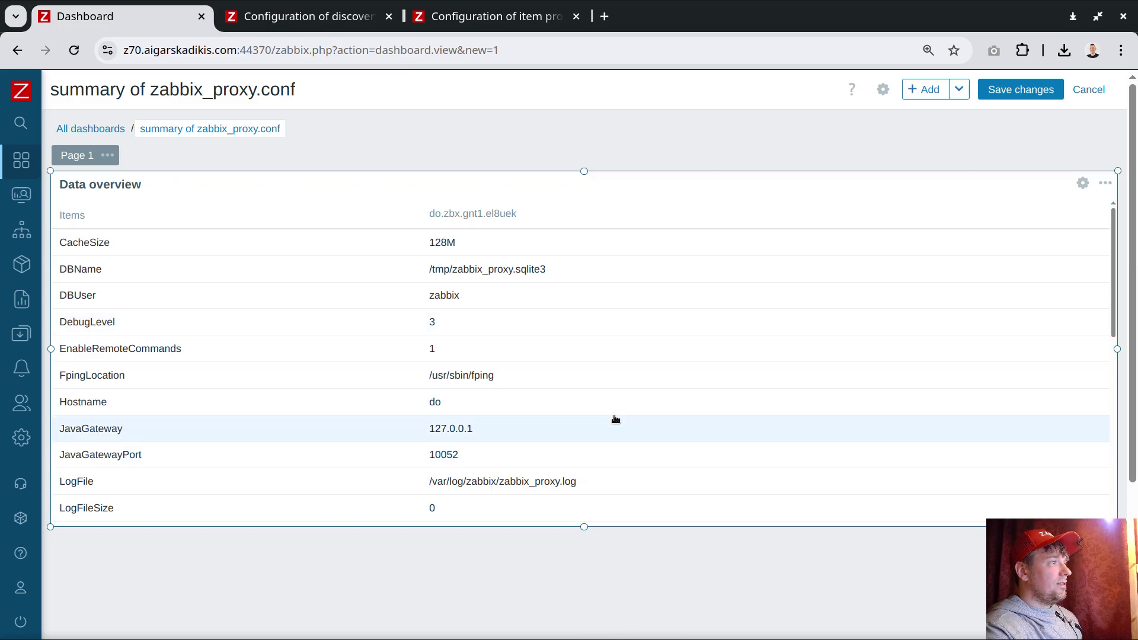
Extend the Data overview widget downward until all settings through WebDriverURL fit without inner scrolling
drag(583, 522, 576, 599)
scroll(627, 467, down, 5)
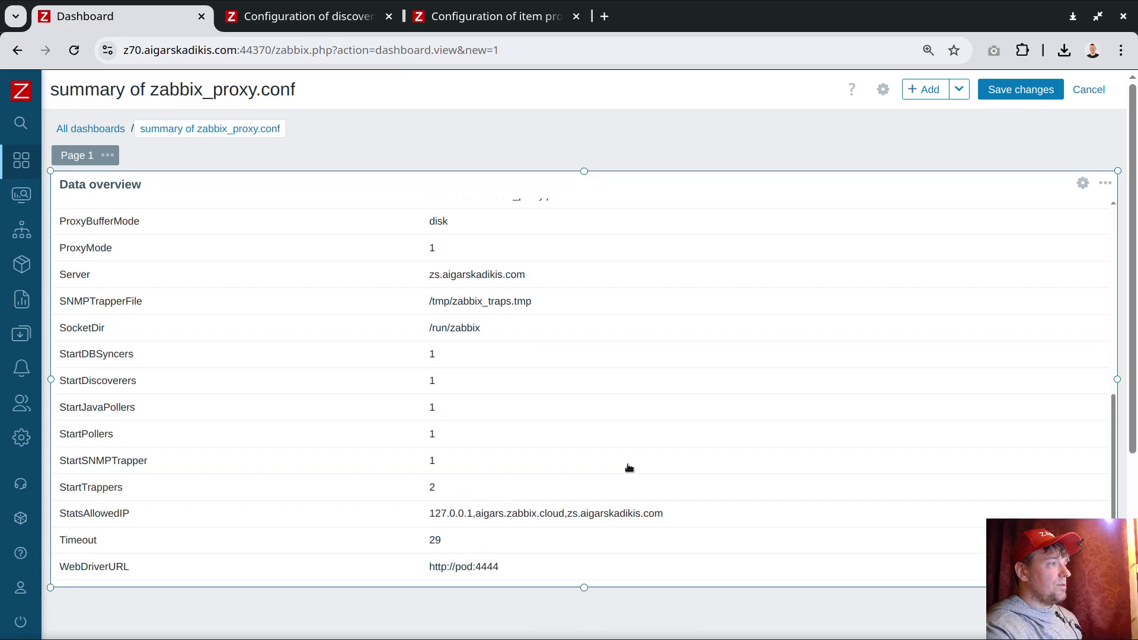
scroll(610, 612, down, 5)
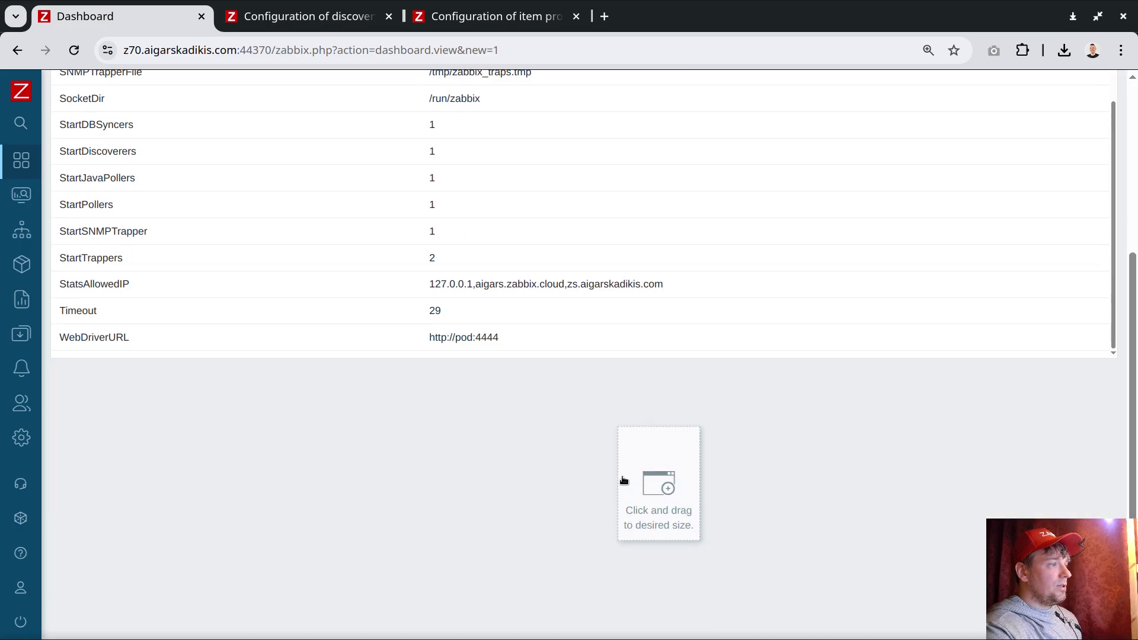
drag(584, 319, 580, 579)
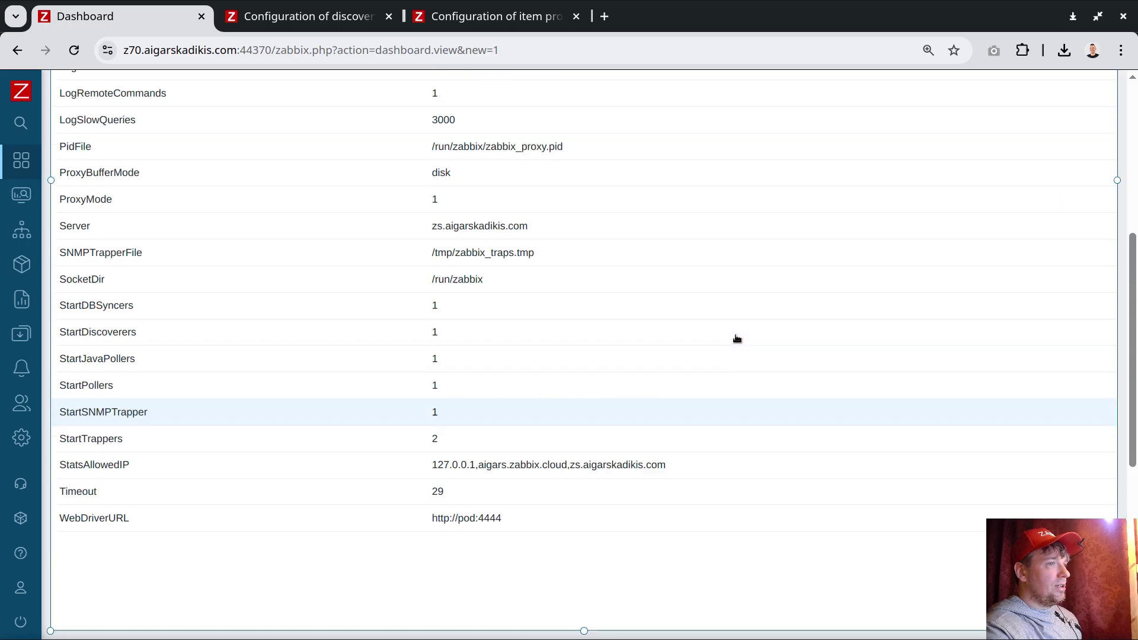
Save the new zabbix_proxy.conf summary dashboard
scroll(741, 332, up, 10)
click(1020, 89)
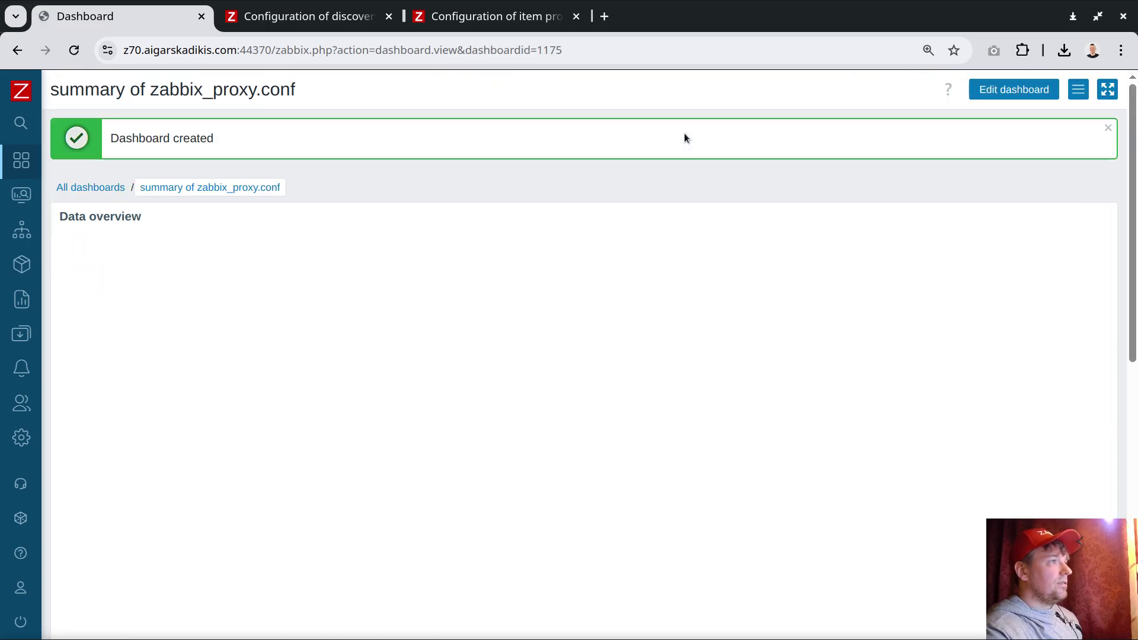
From the host oc.au.chaa.gnt1.el8uek, rename its linked proxy configuration template to "summarize zabbix_proxy.conf" and update it
mouse_move(24, 438)
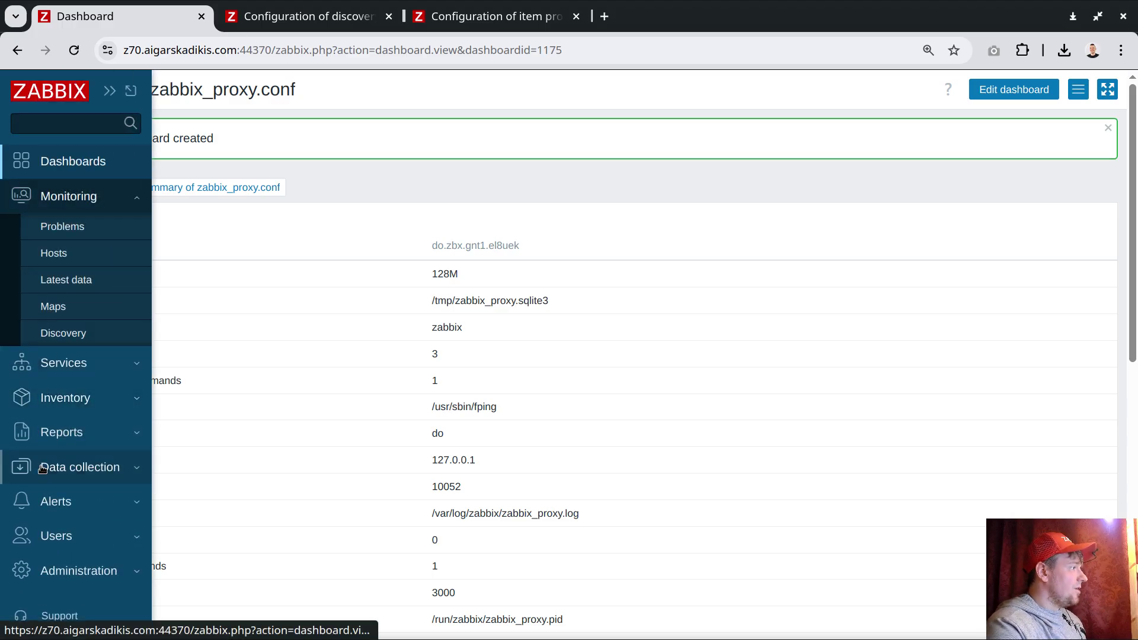
click(44, 471)
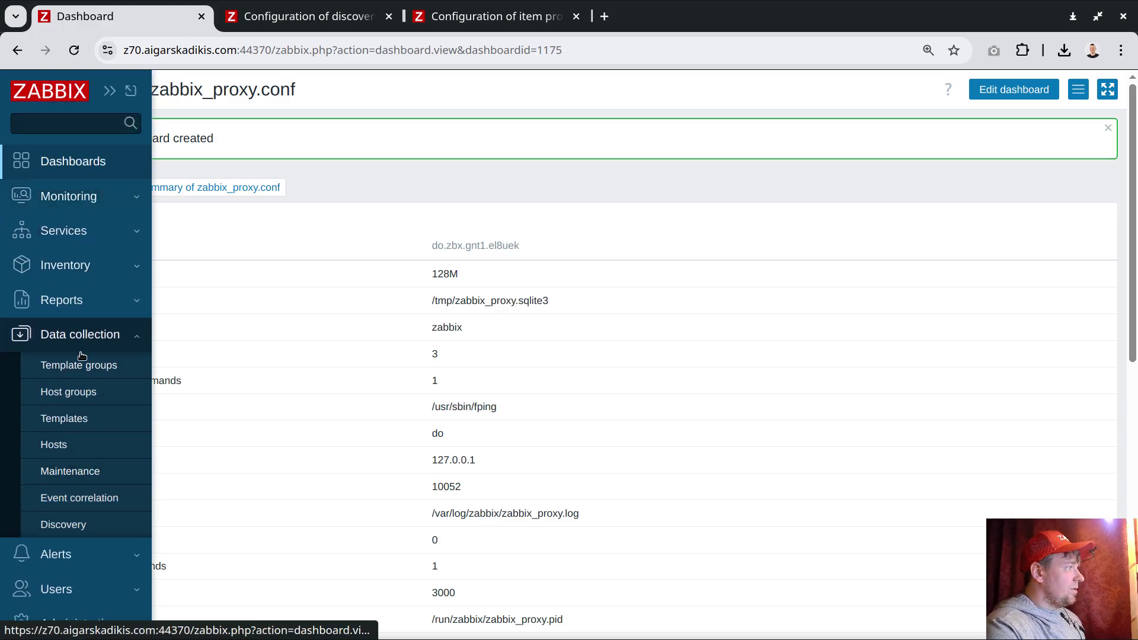
click(52, 445)
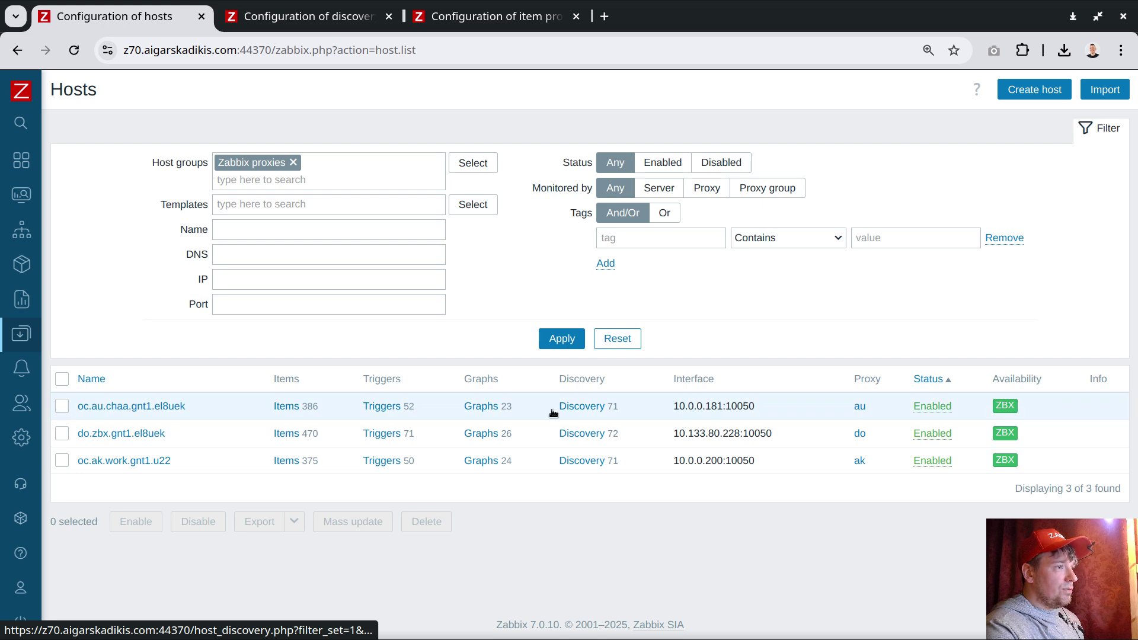
click(159, 407)
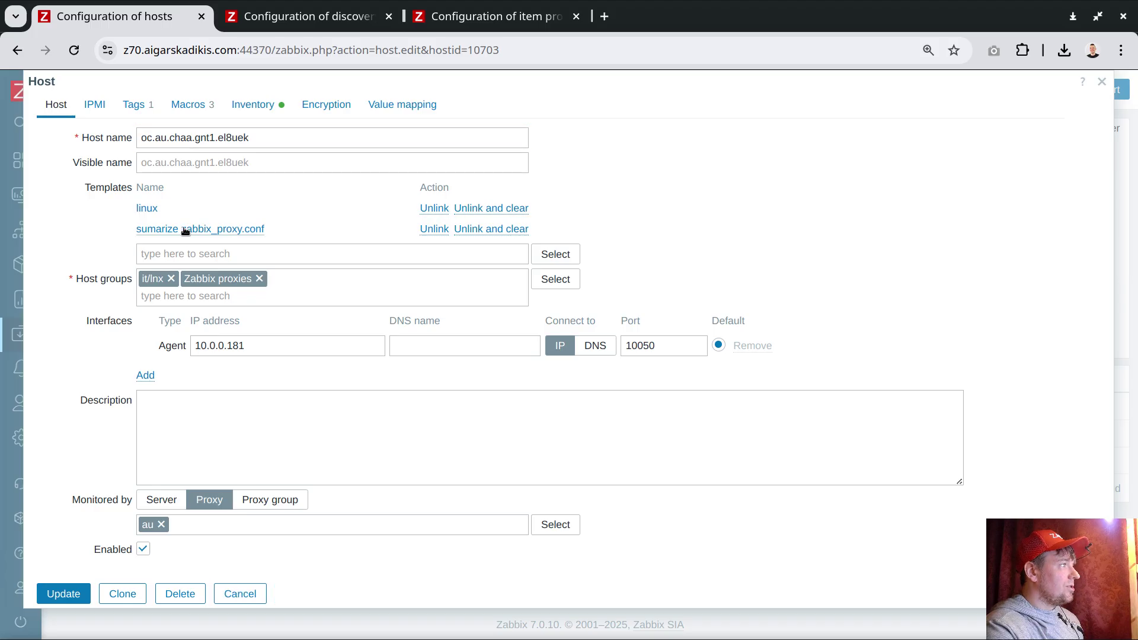
click(225, 230)
text(m)
click(64, 372)
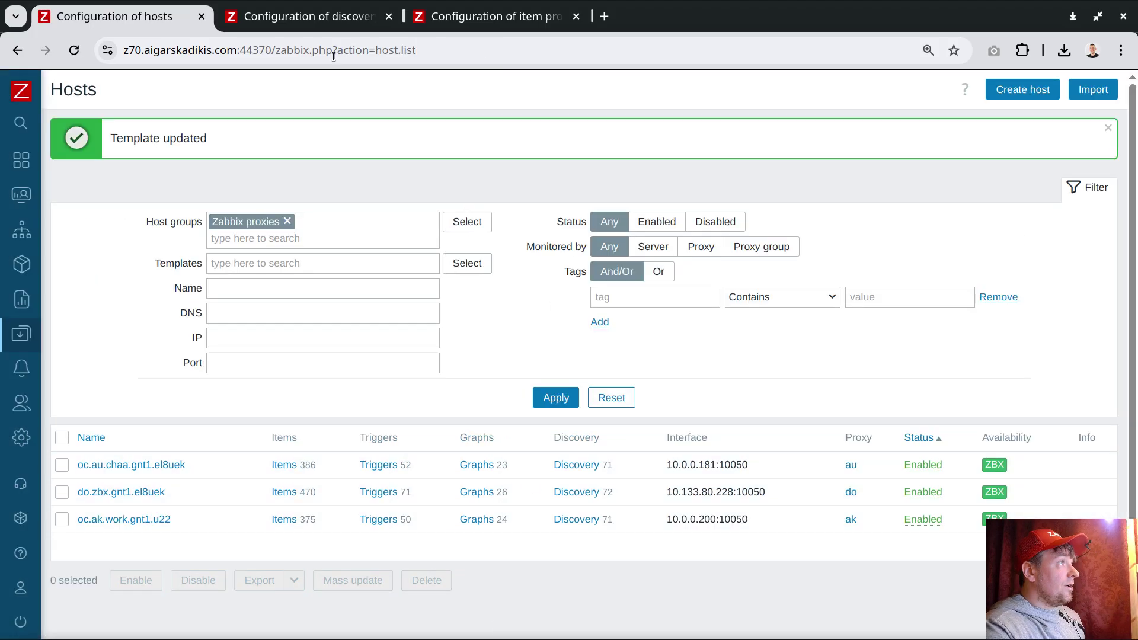
Open the zabbix_proxy.conf summary dashboard in the discovery rules browser tab, review its listed settings and reload it
click(474, 16)
click(305, 17)
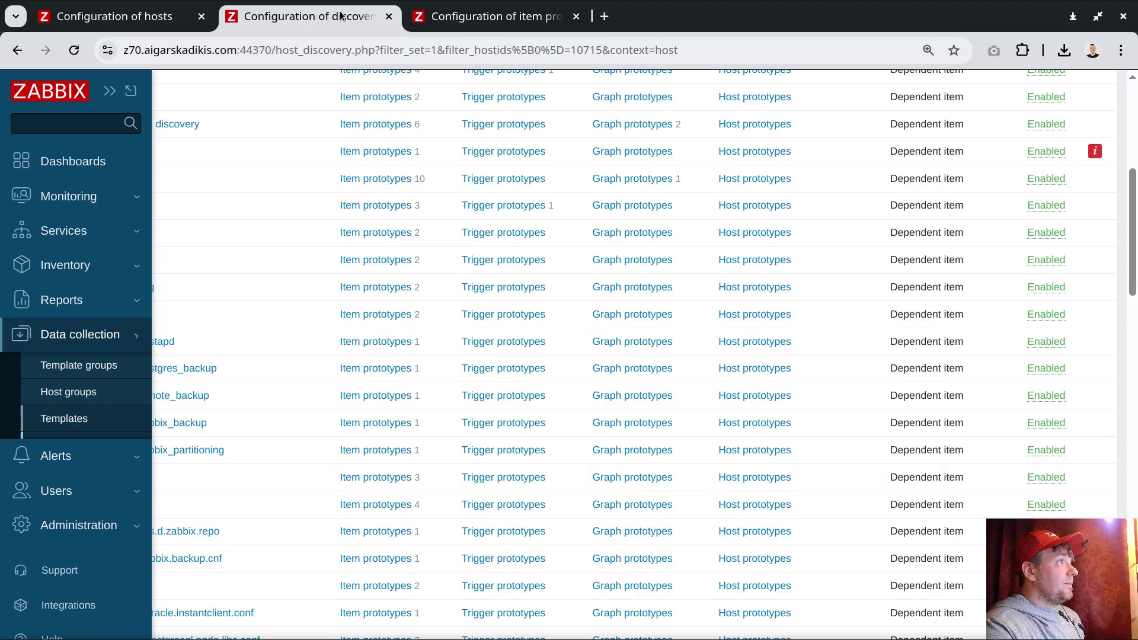
click(76, 171)
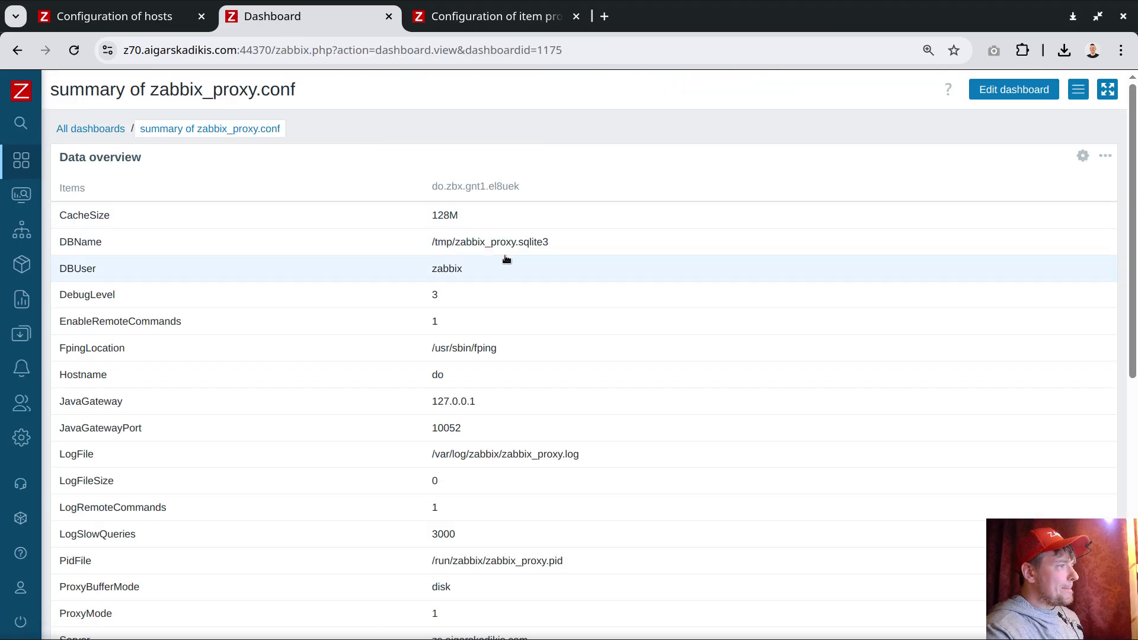
scroll(392, 379, down, 6)
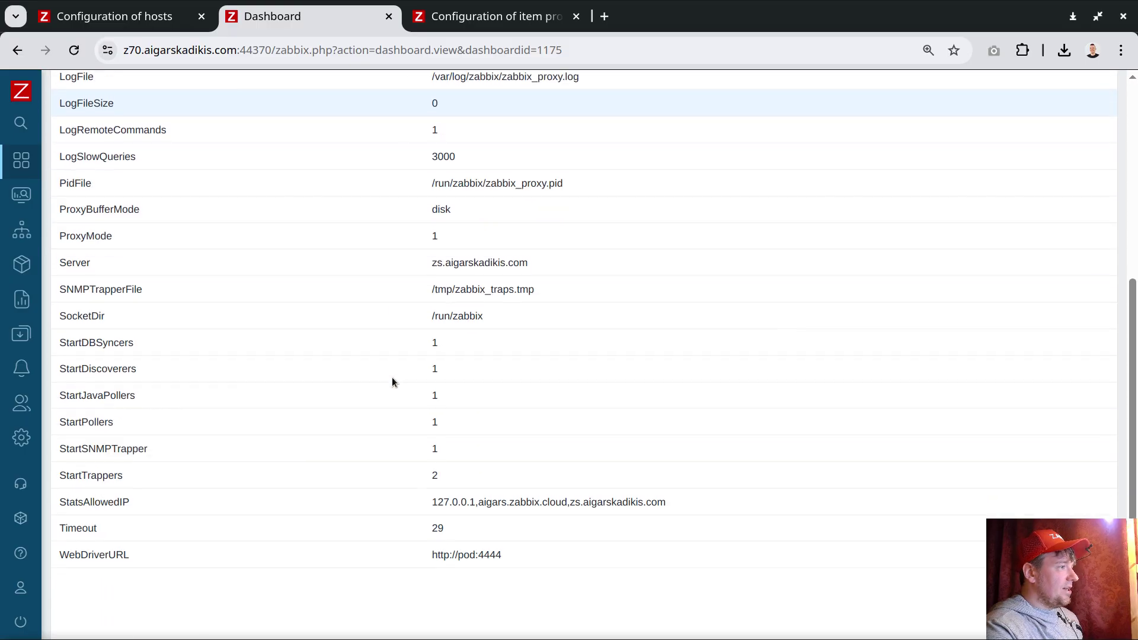
scroll(392, 382, down, 2)
scroll(391, 376, up, 8)
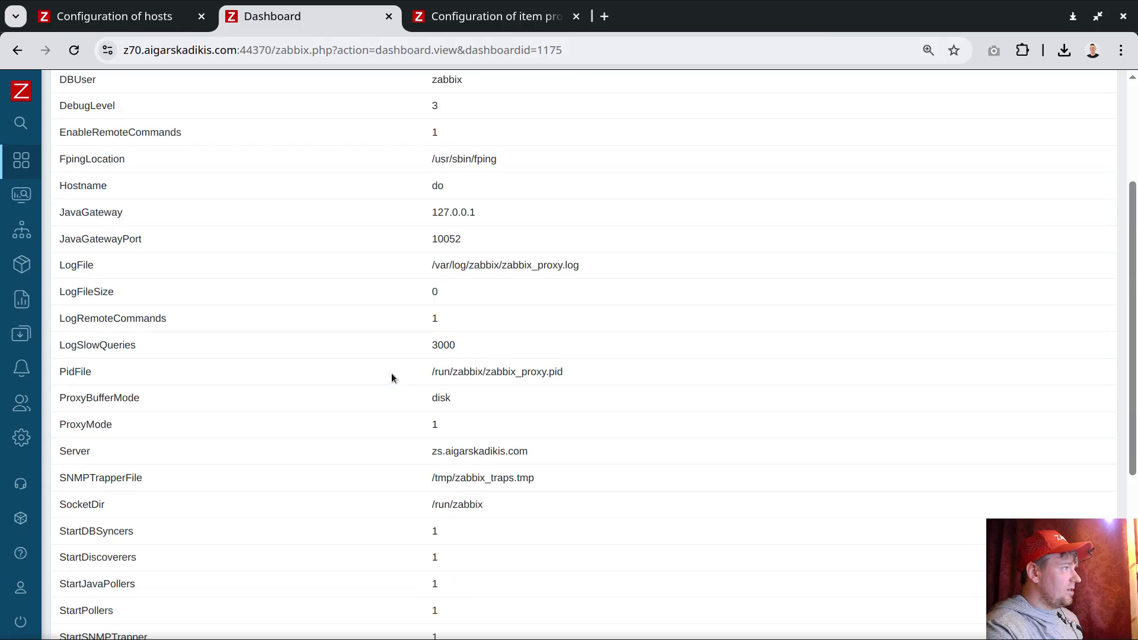
click(74, 49)
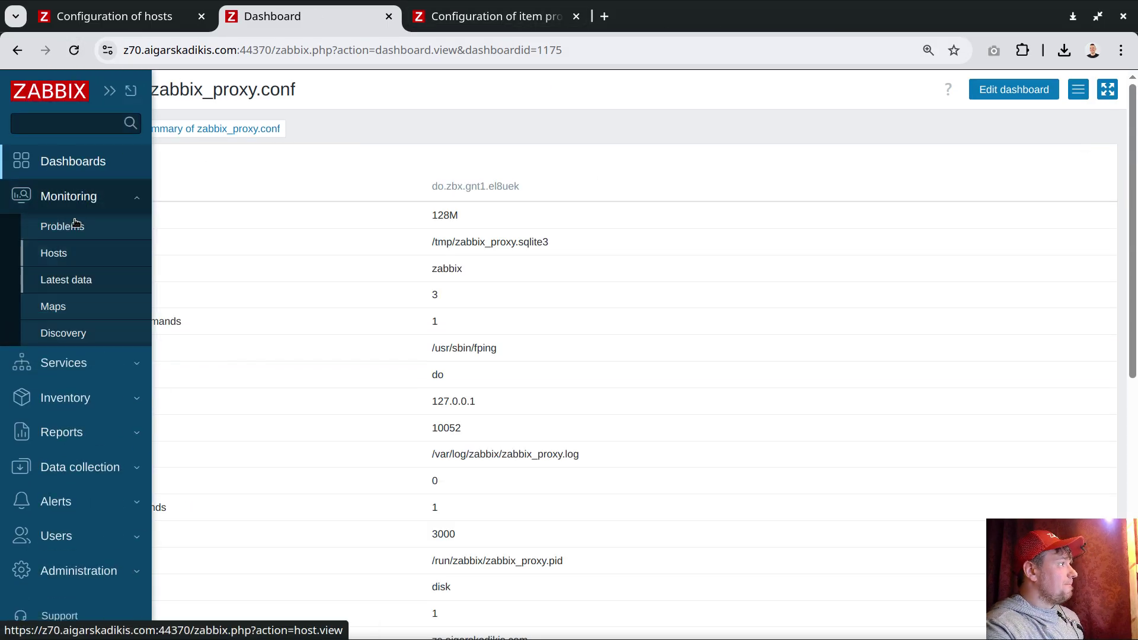
Restrict the Data overview widget to the Zabbix proxies host group and save the dashboard changes
click(1082, 155)
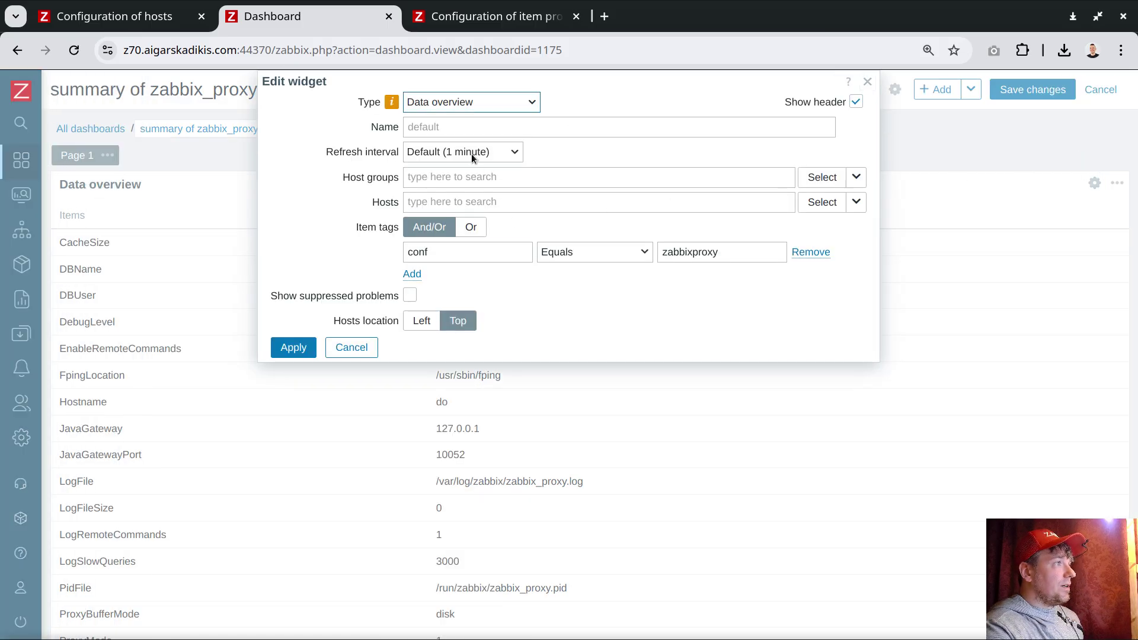
click(415, 177)
text(zabbix pro)
click(442, 240)
click(293, 364)
scroll(348, 363, down, 2)
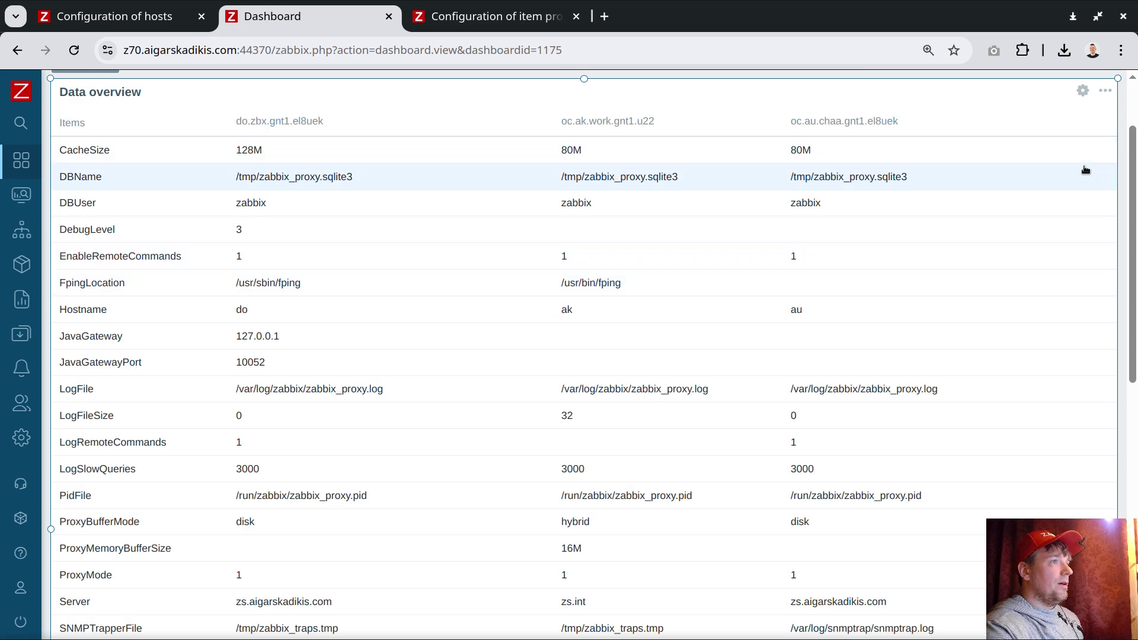
scroll(1083, 170, up, 2)
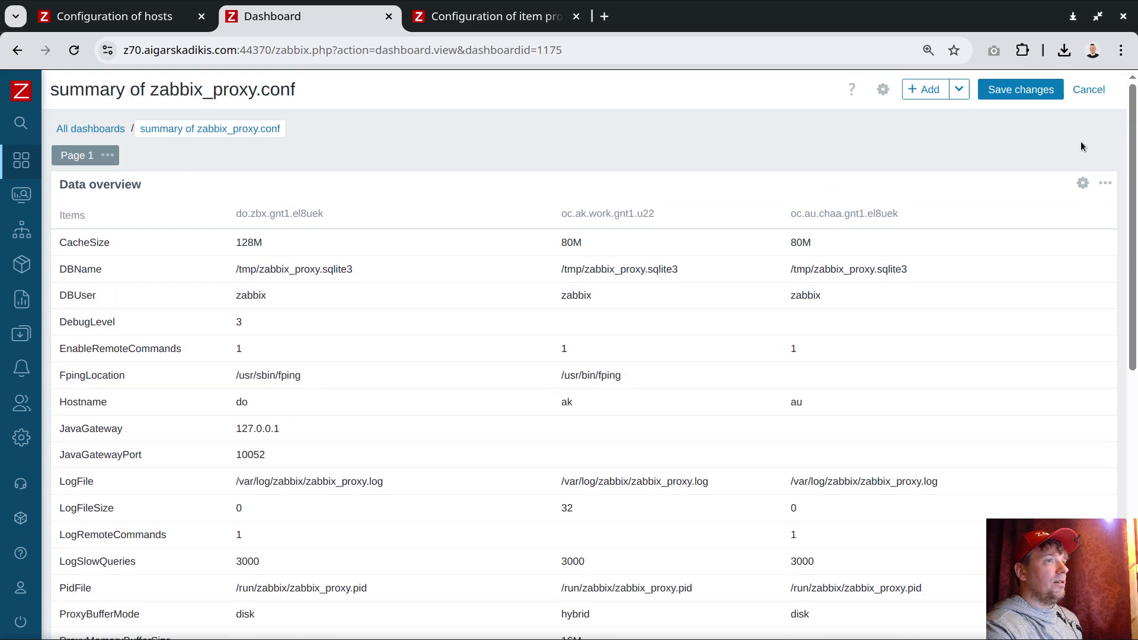
click(1020, 90)
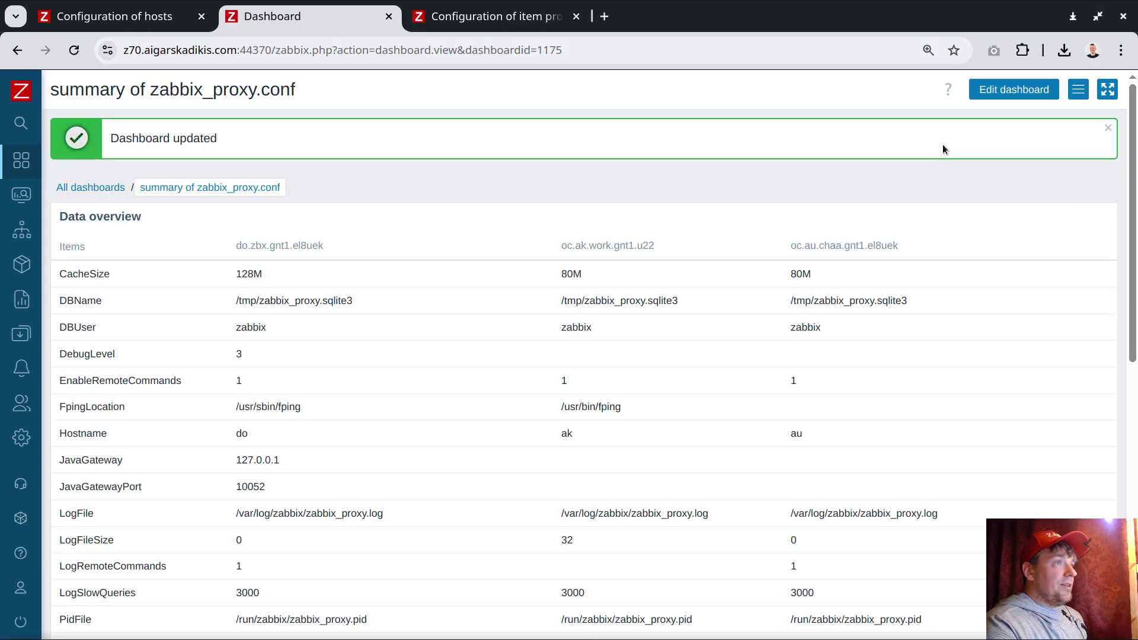
click(1107, 128)
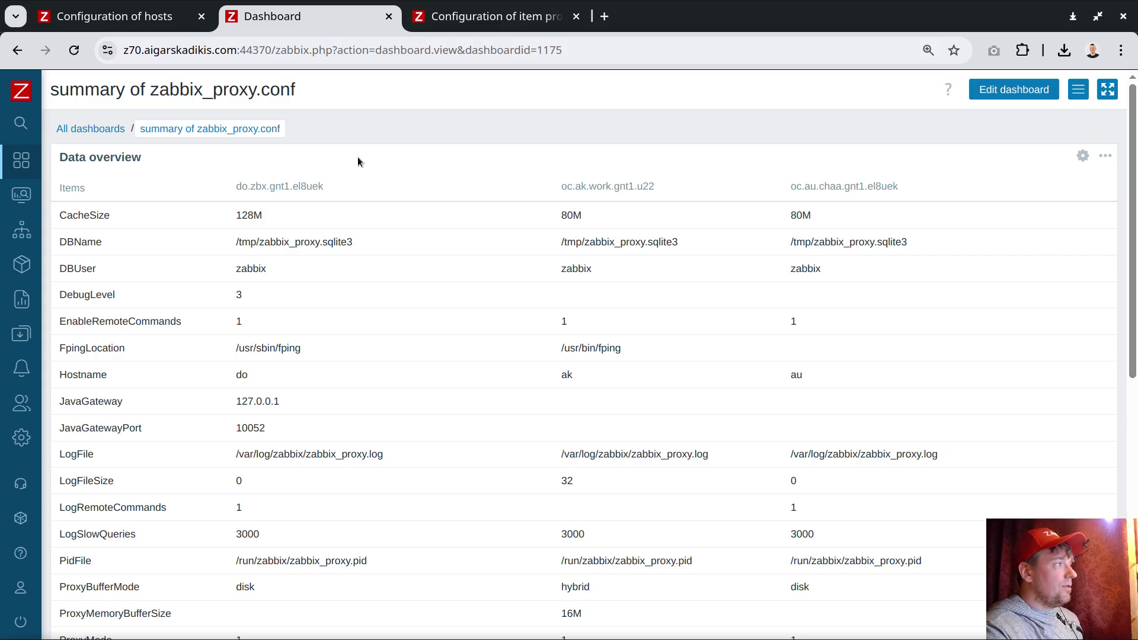
In the summarize zabbix_proxy.conf template's items, set the zabbix_proxy.conf item's update interval to 8h
mouse_move(96, 478)
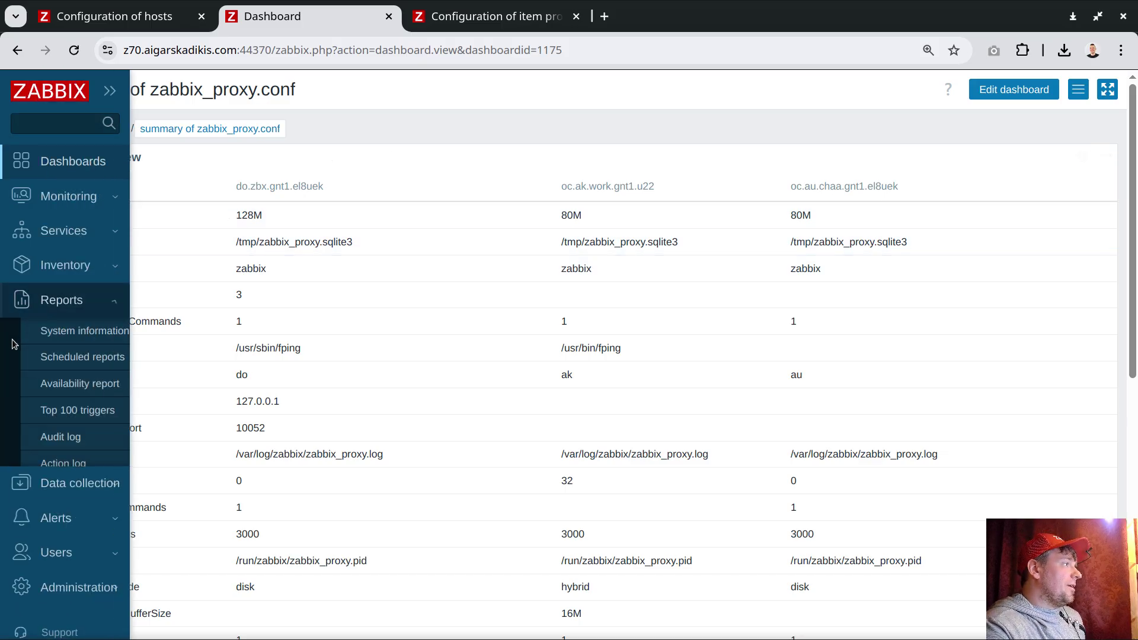
click(79, 520)
click(60, 417)
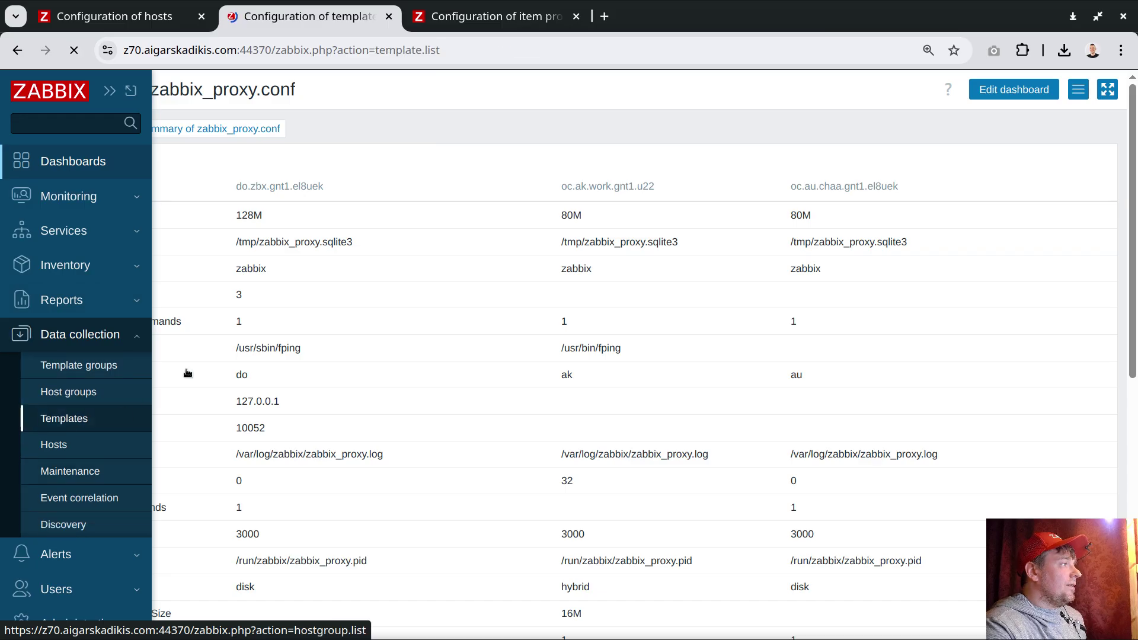
click(357, 363)
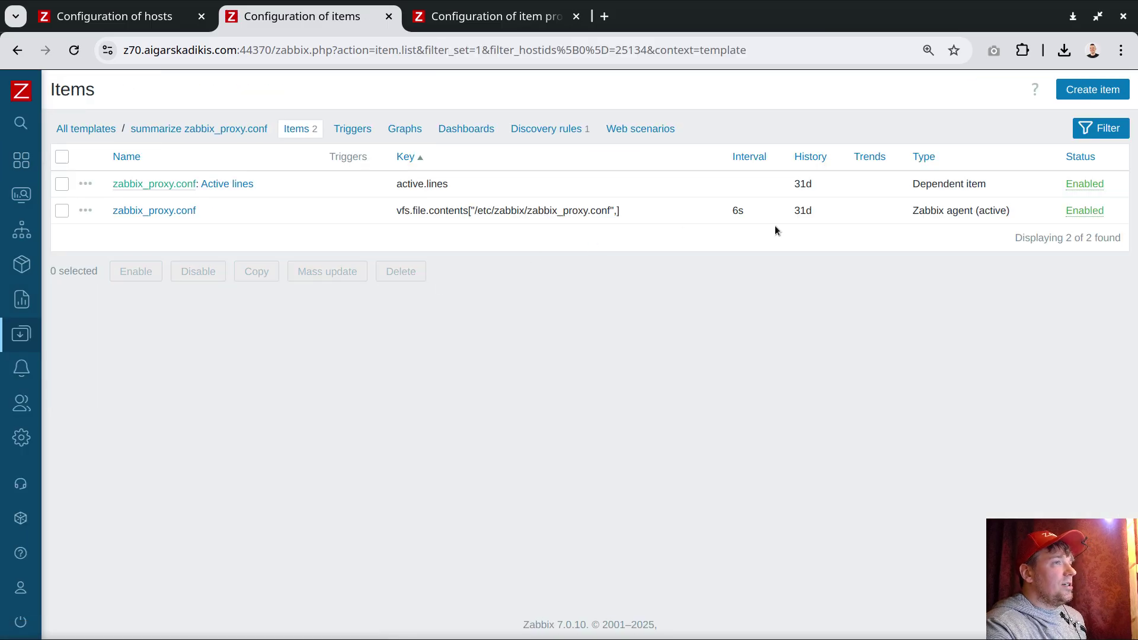
click(160, 210)
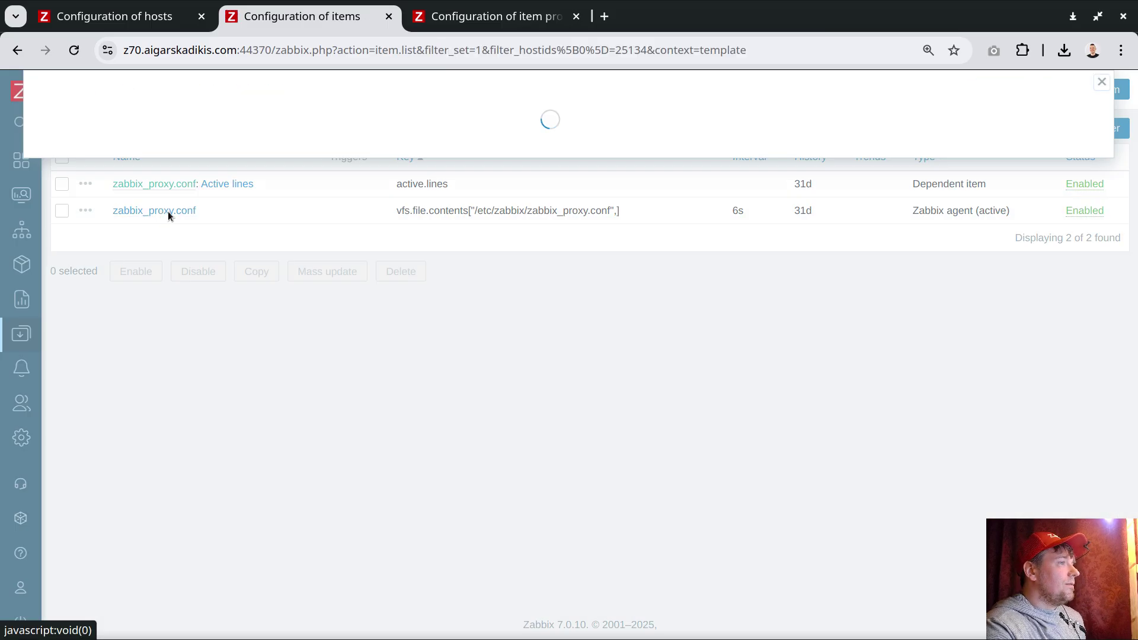
double_click(179, 237)
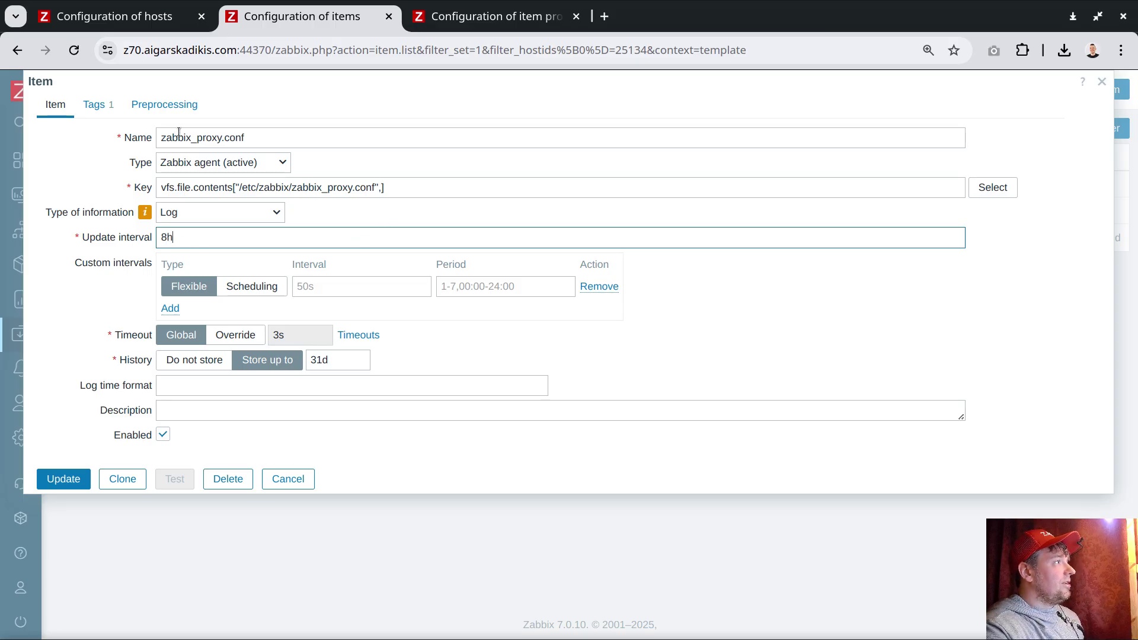
Add a "Discard unchanged with heartbeat" preprocessing step of 1d to the zabbix_proxy.conf item
click(162, 105)
click(172, 140)
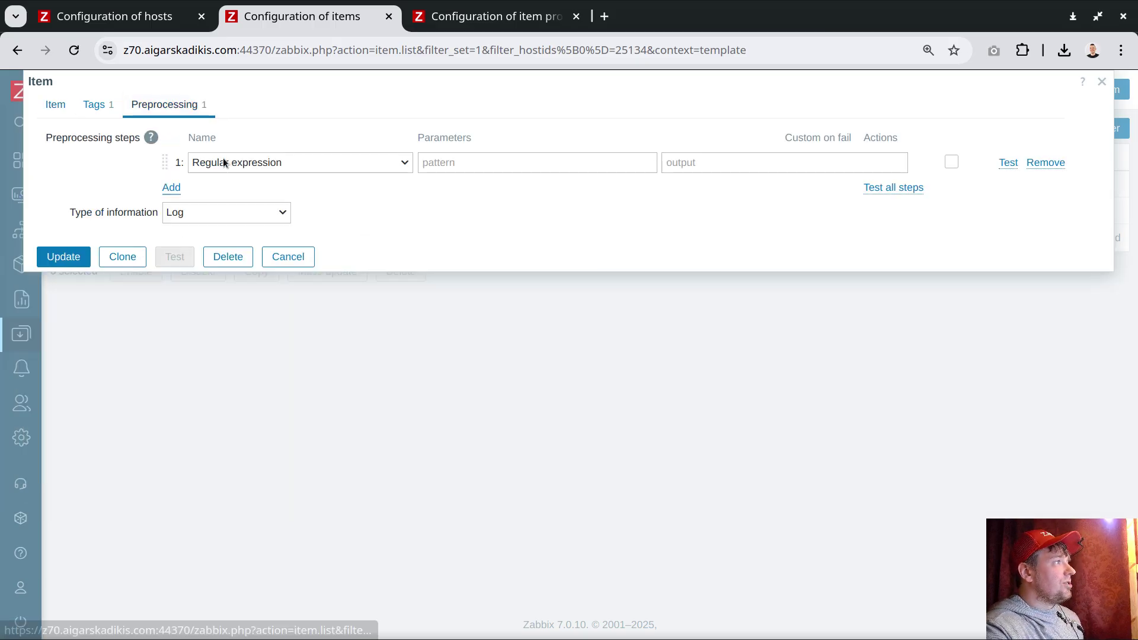
click(226, 162)
scroll(284, 356, down, 5)
click(296, 413)
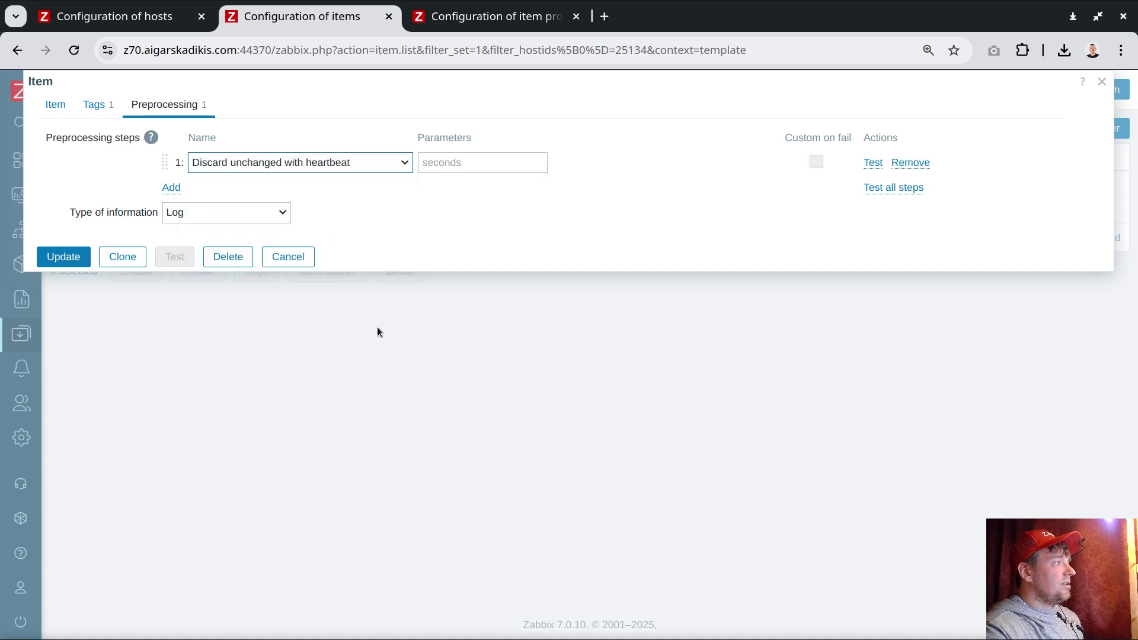
click(430, 169)
text(1d)
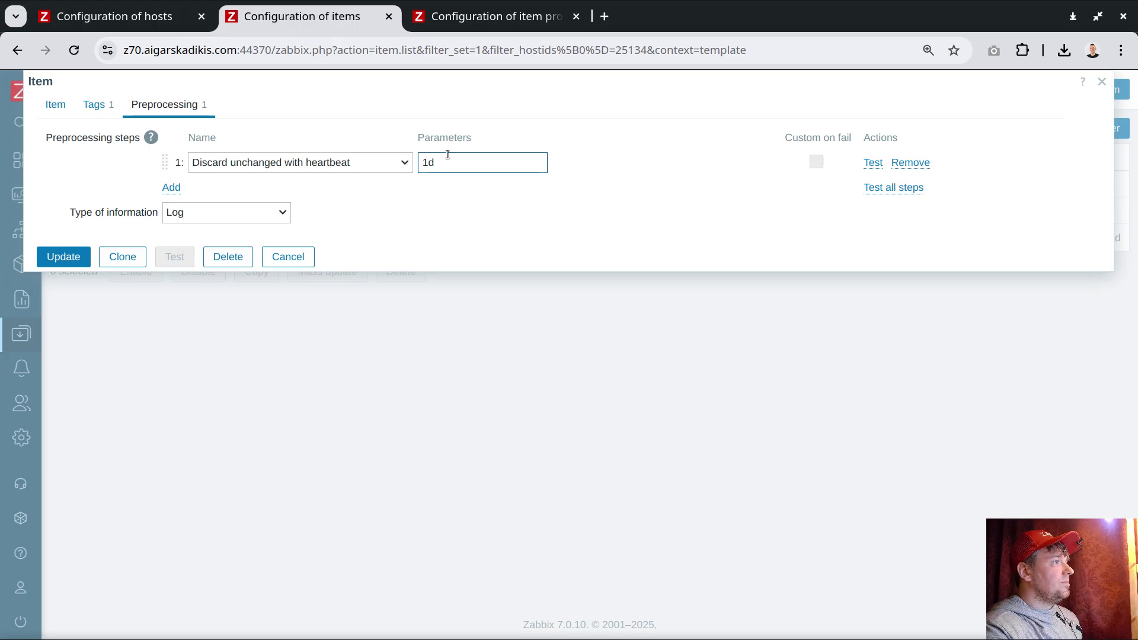
Set the zabbix_proxy.conf item's history to Do not store and update the item
click(55, 104)
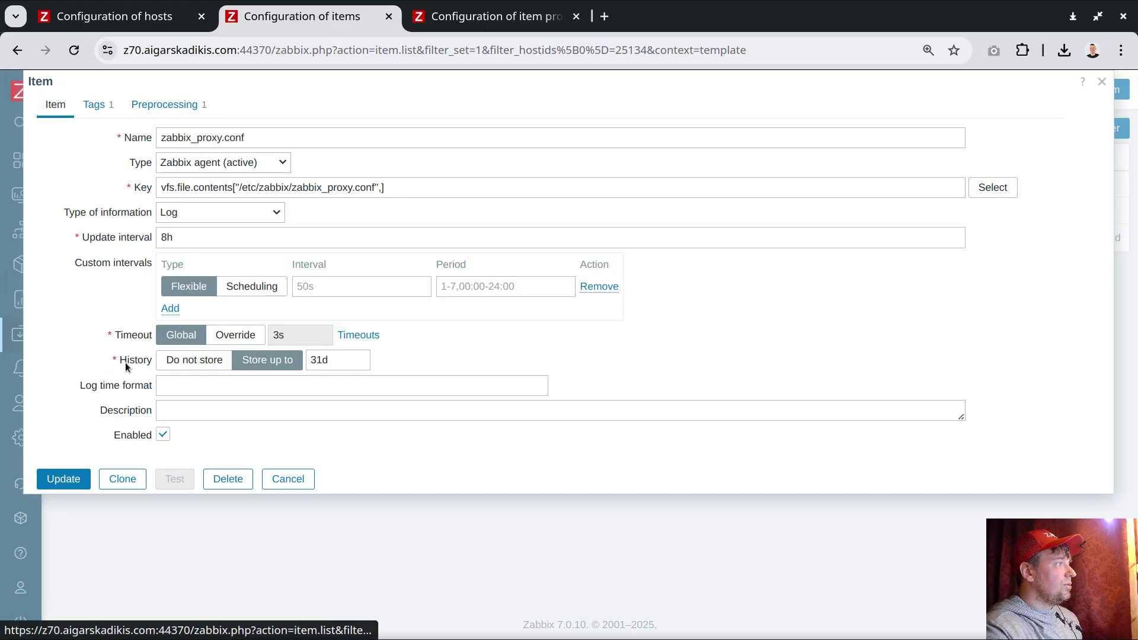
click(189, 359)
click(64, 479)
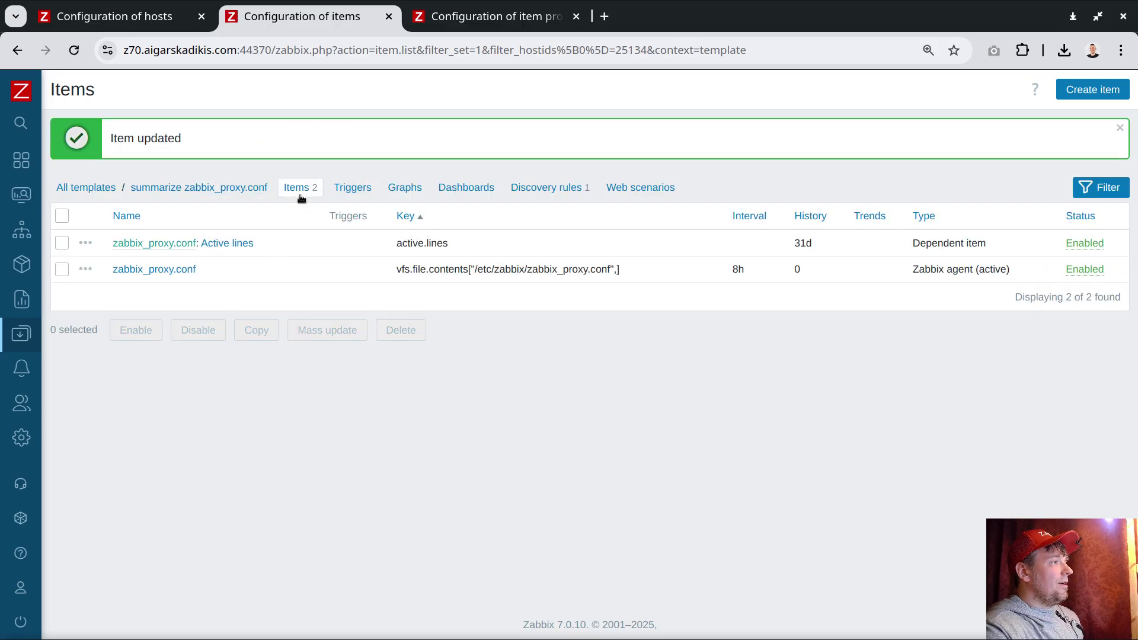
click(225, 244)
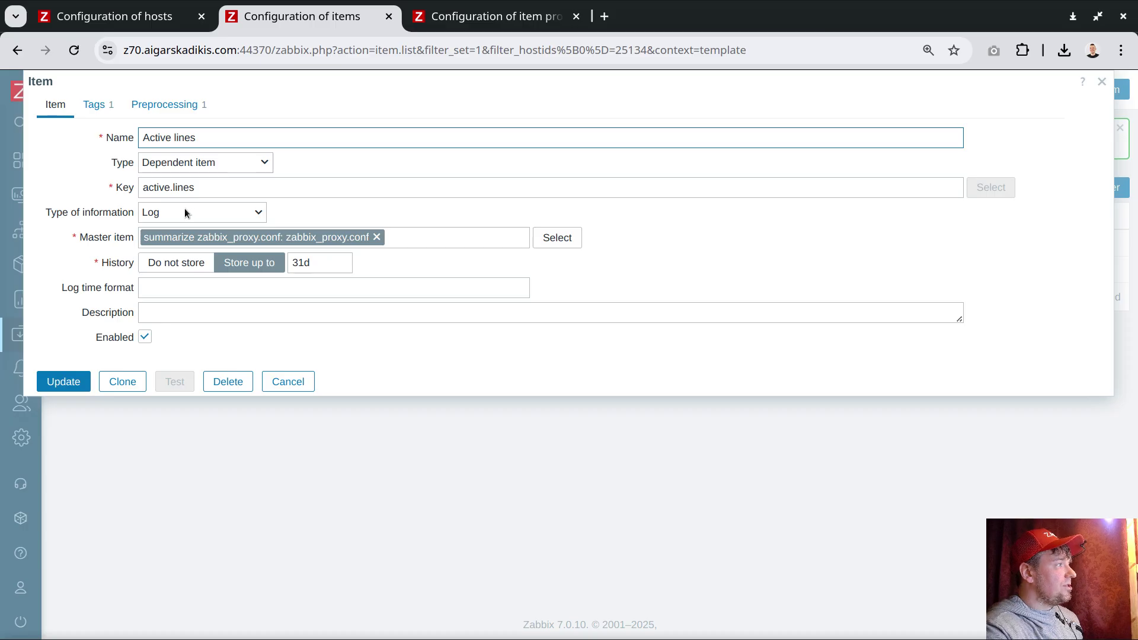
click(165, 105)
click(171, 187)
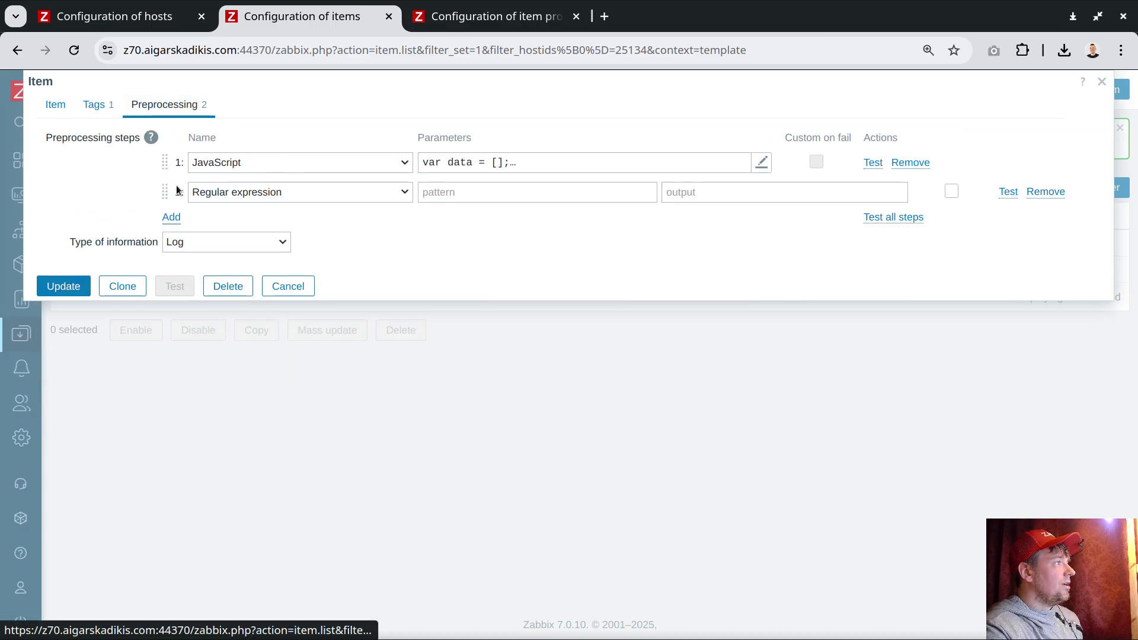
click(233, 195)
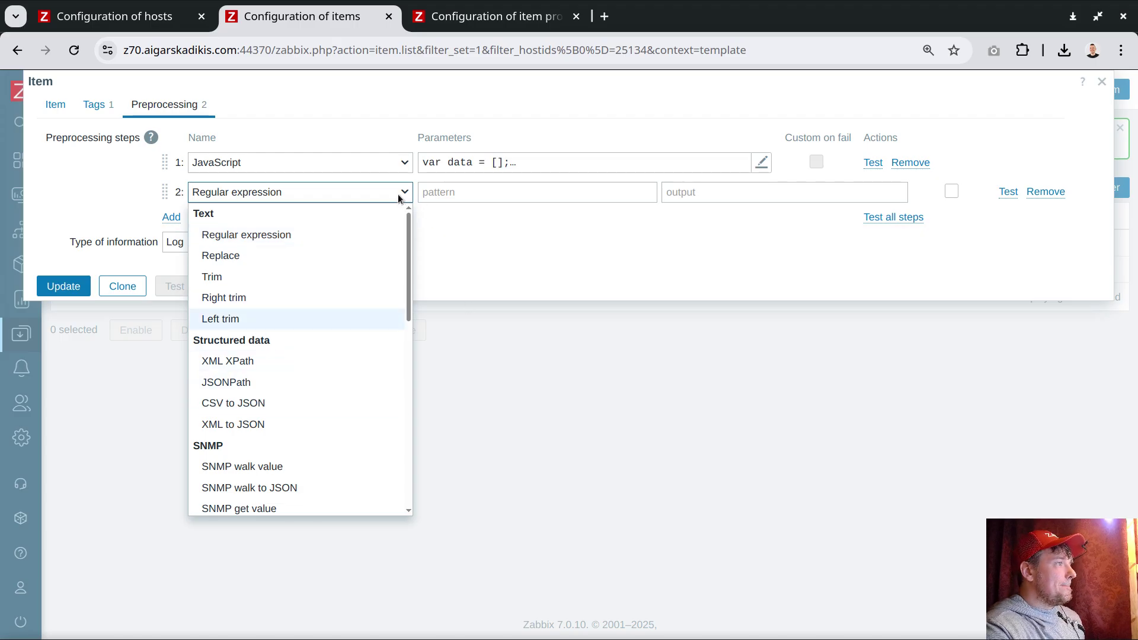
click(442, 217)
click(1045, 192)
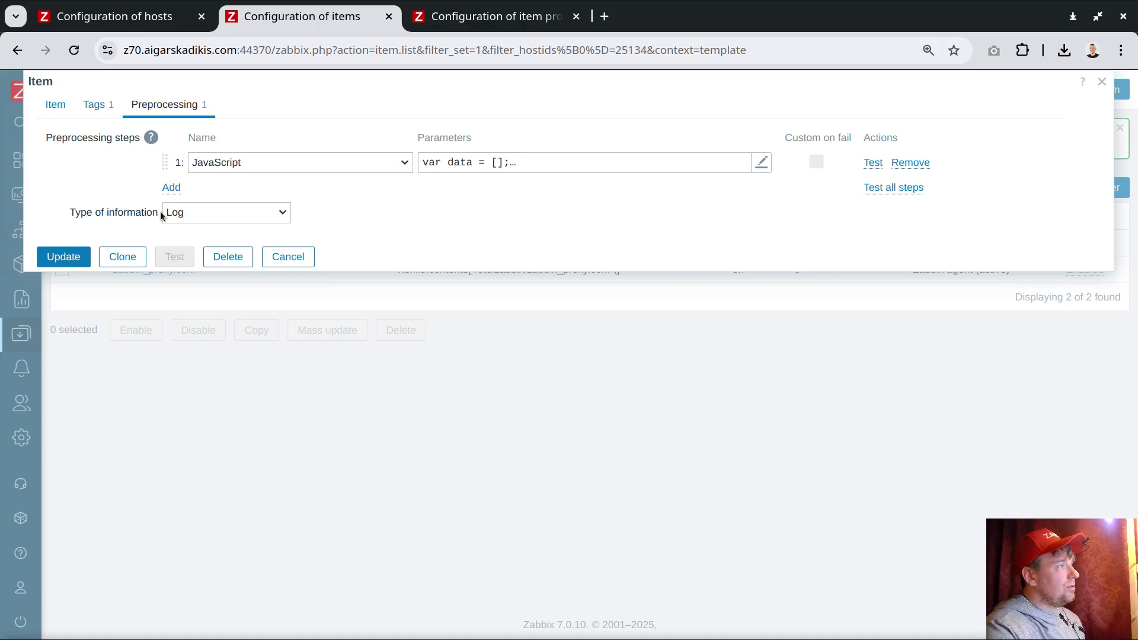
click(297, 262)
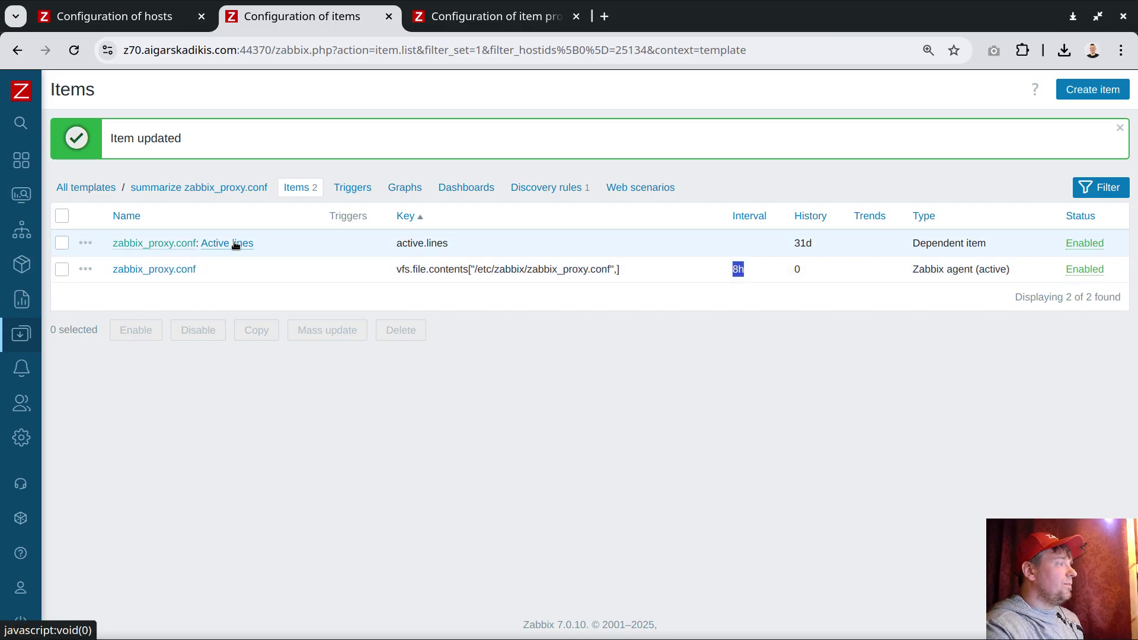
Show the summary dashboard in kiosk mode and compare the zabbix_proxy.conf settings across all proxy hosts
mouse_move(35, 212)
click(36, 160)
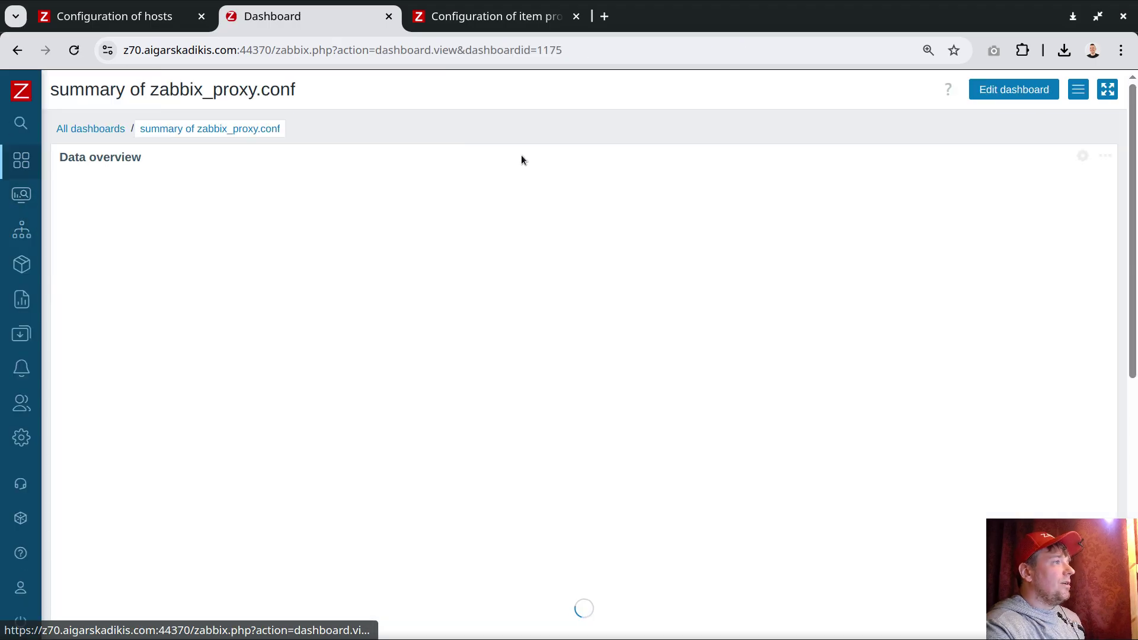
click(1108, 90)
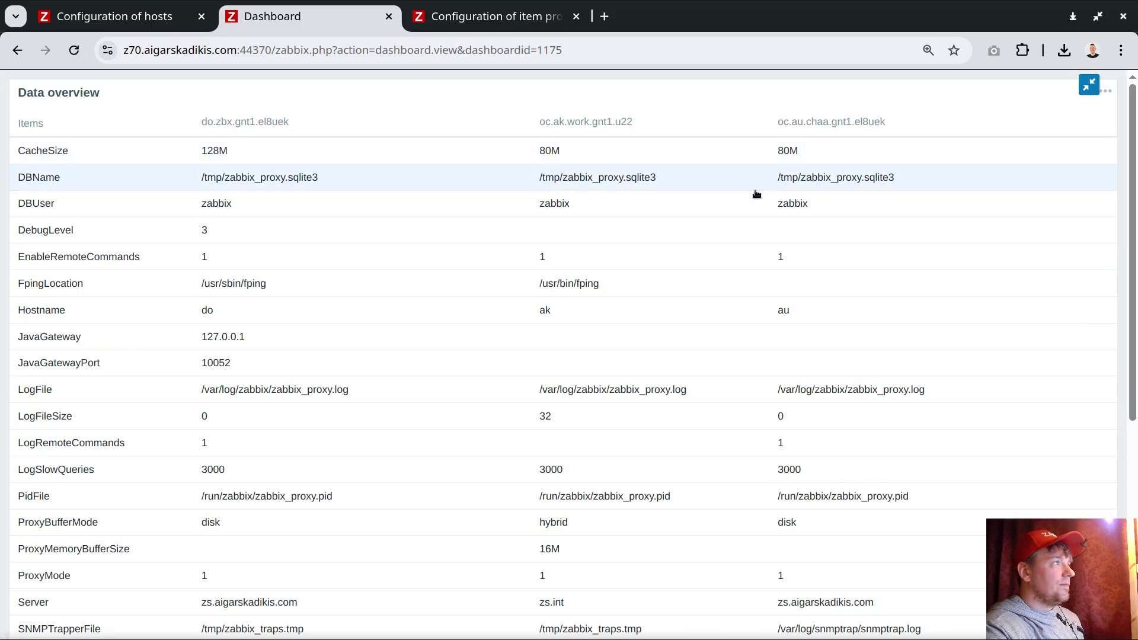
scroll(1039, 258, down, 5)
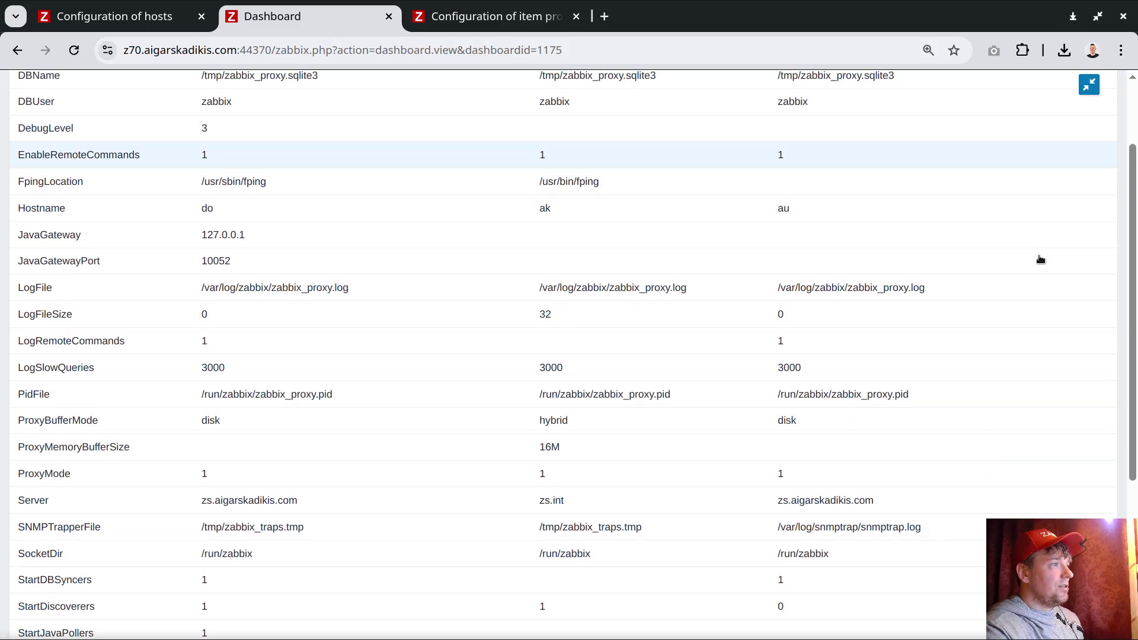
scroll(1039, 259, down, 2)
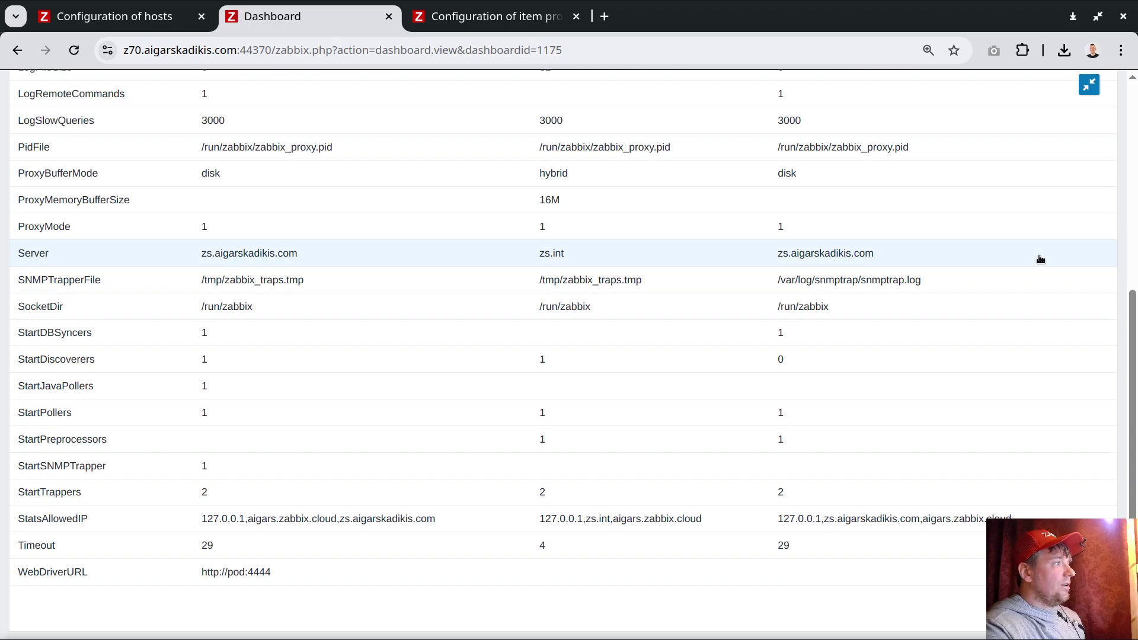
scroll(1039, 259, up, 6)
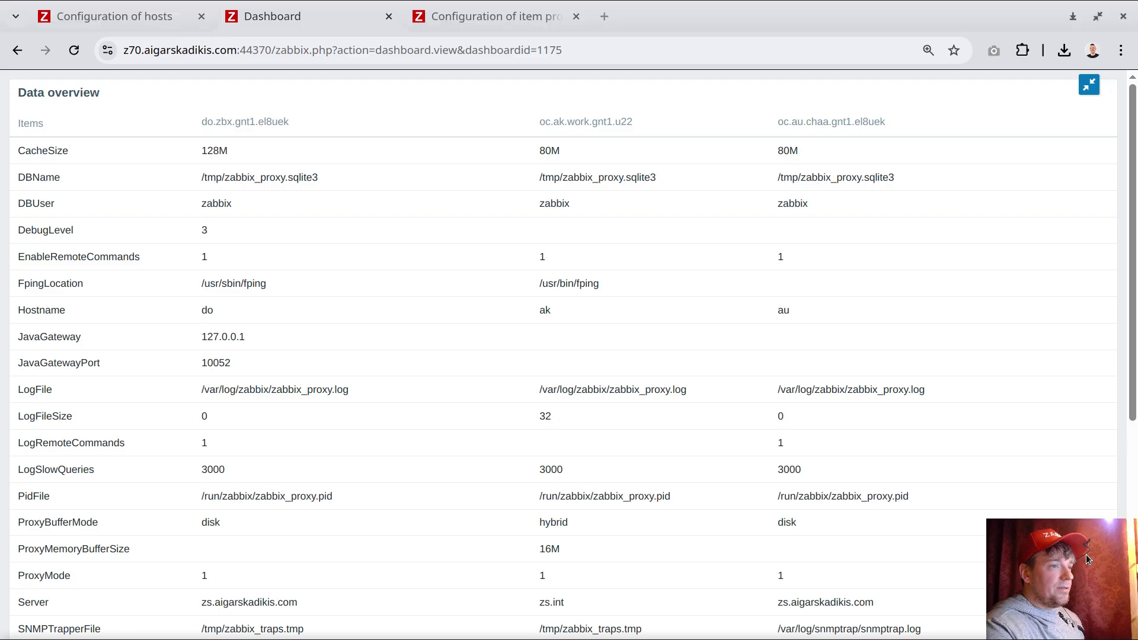